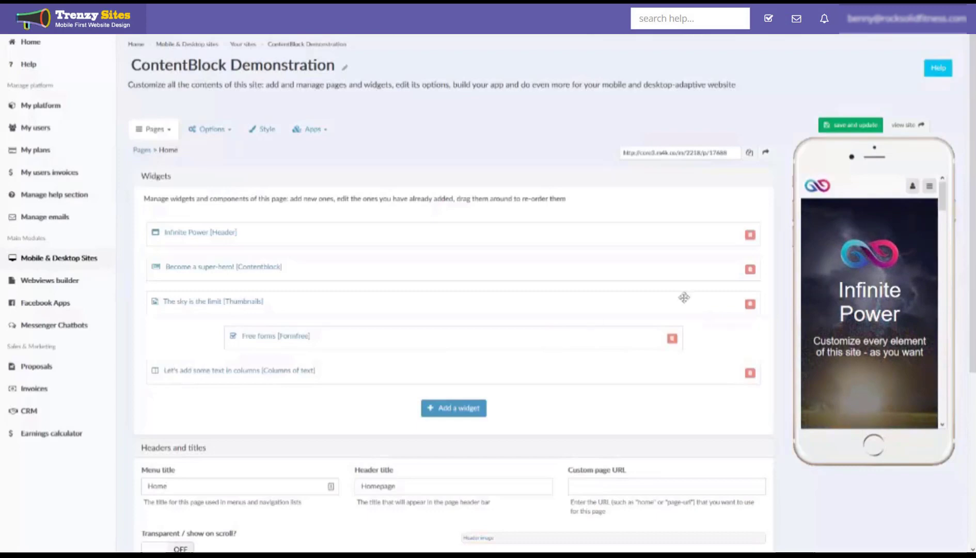
Examine how the header and the super-hero content block of the home page appear in the phone preview.
{"action": "scroll", "coordinate": [903, 329], "scroll_direction": "down", "scroll_amount": 1}
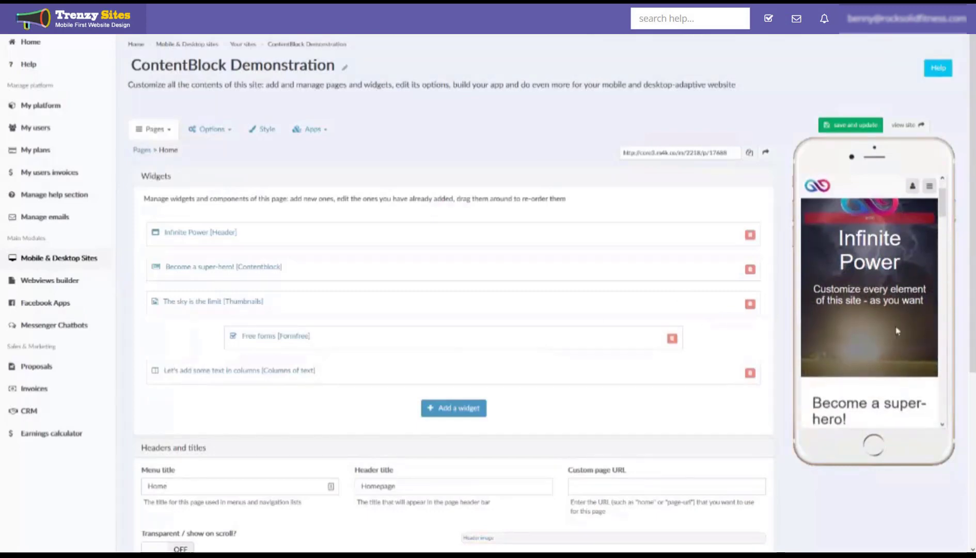
{"action": "scroll", "coordinate": [881, 328], "scroll_direction": "up", "scroll_amount": 1}
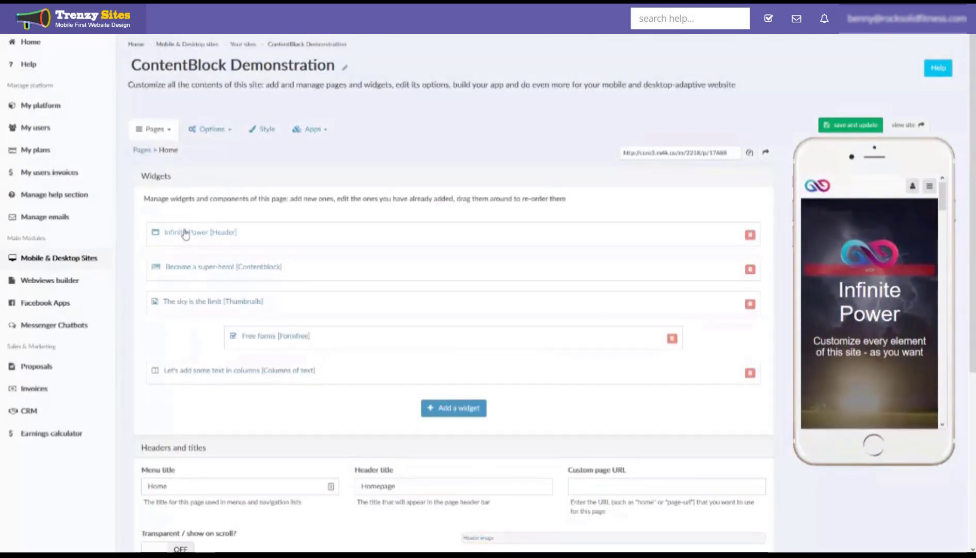
{"action": "scroll", "coordinate": [895, 251], "scroll_direction": "down", "scroll_amount": 1}
{"action": "scroll", "coordinate": [895, 251], "scroll_direction": "down", "scroll_amount": 2}
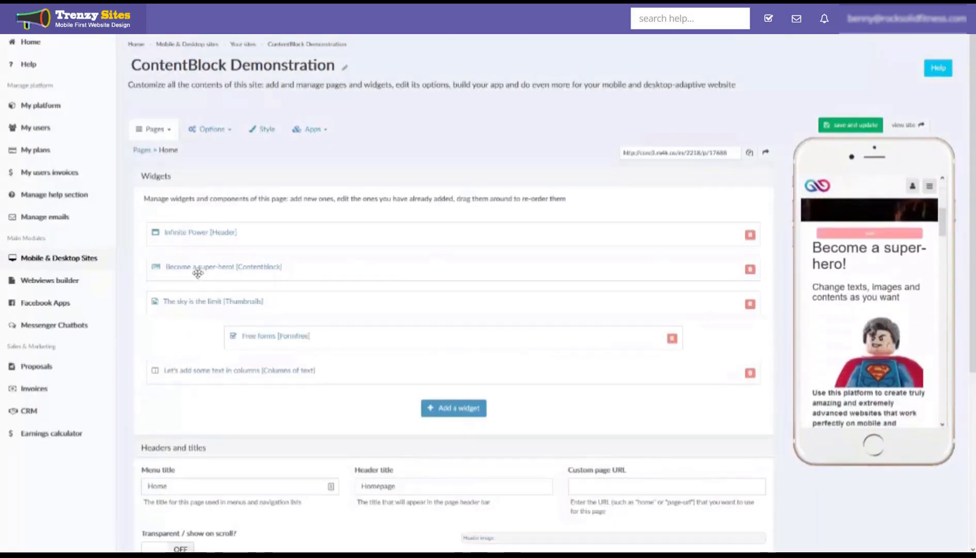
{"action": "scroll", "coordinate": [862, 272], "scroll_direction": "down", "scroll_amount": 1}
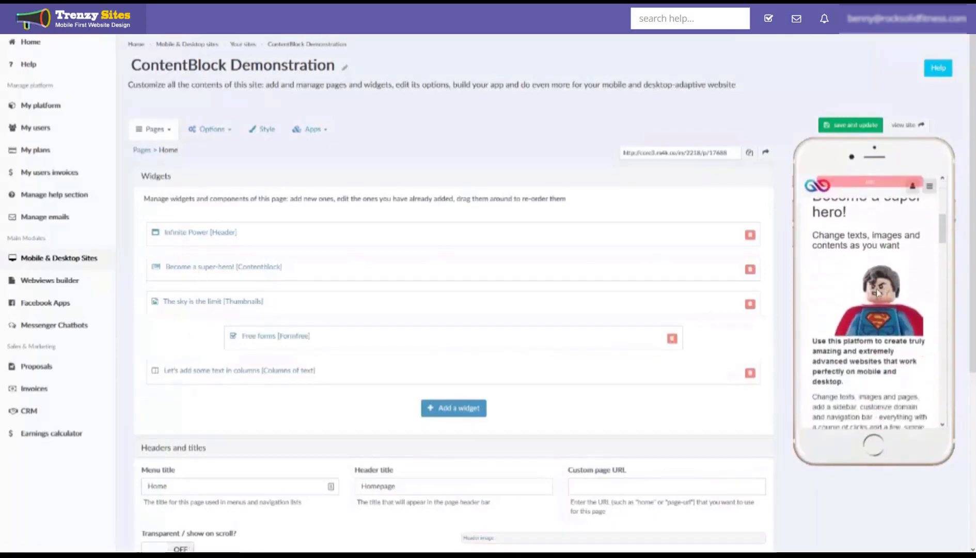
{"action": "scroll", "coordinate": [842, 340], "scroll_direction": "down", "scroll_amount": 3}
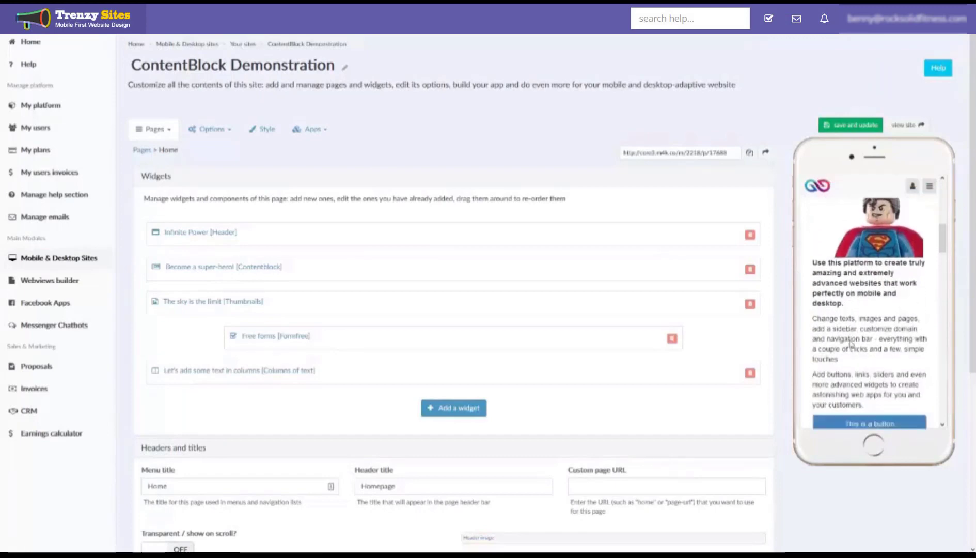
{"action": "scroll", "coordinate": [861, 353], "scroll_direction": "up", "scroll_amount": 1}
{"action": "scroll", "coordinate": [861, 352], "scroll_direction": "up", "scroll_amount": 3}
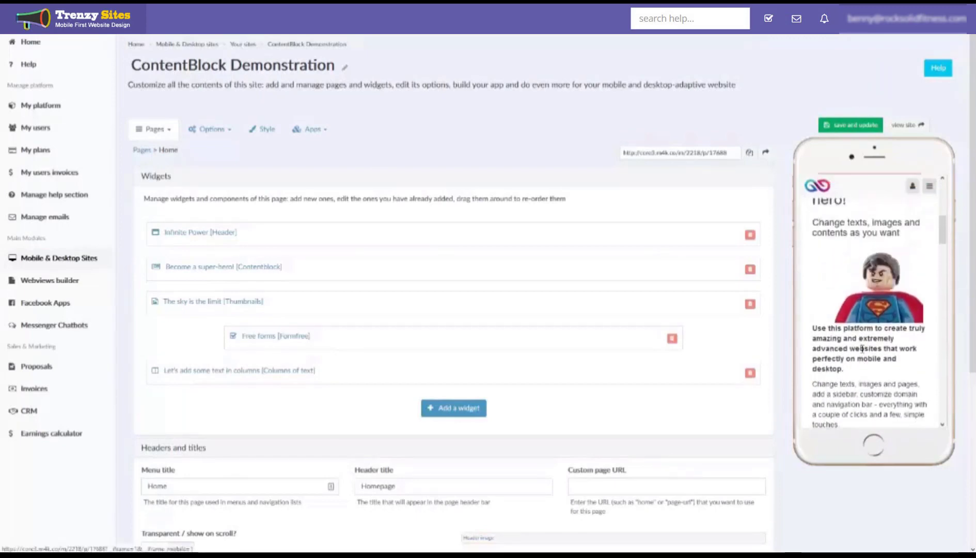
{"action": "scroll", "coordinate": [861, 349], "scroll_direction": "down", "scroll_amount": 3}
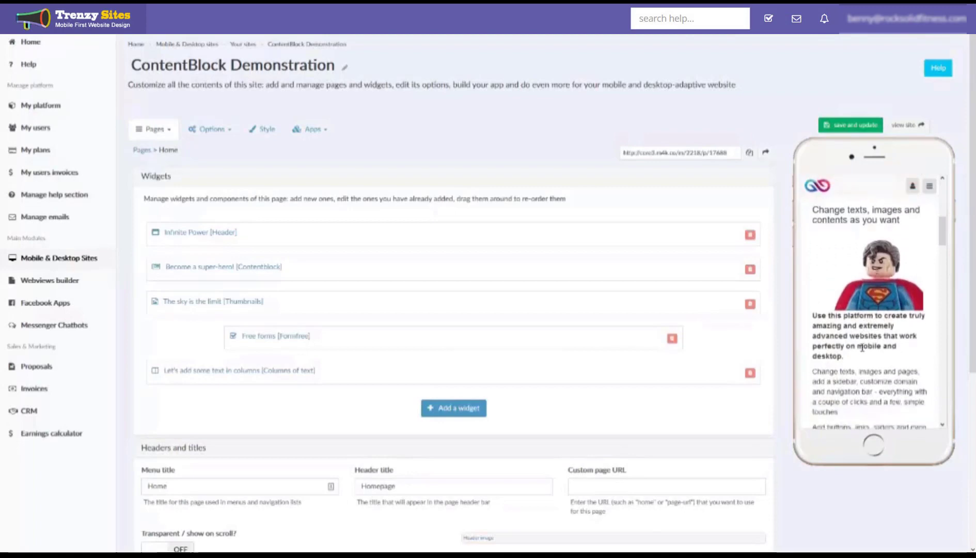
{"action": "scroll", "coordinate": [861, 347], "scroll_direction": "up", "scroll_amount": 2}
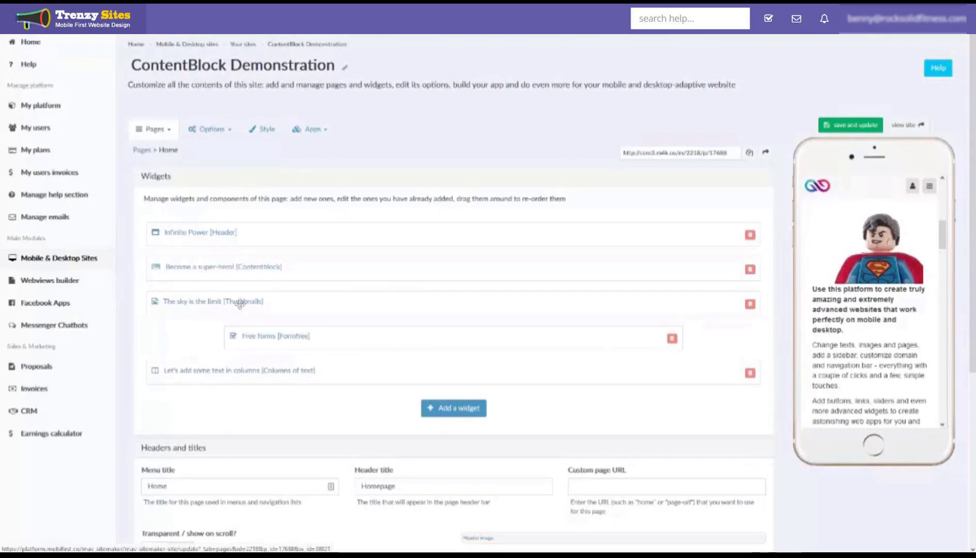
Look up the Contentblock entry in the library of widgets that can be added, without adding one.
{"action": "left_click", "coordinate": [446, 412]}
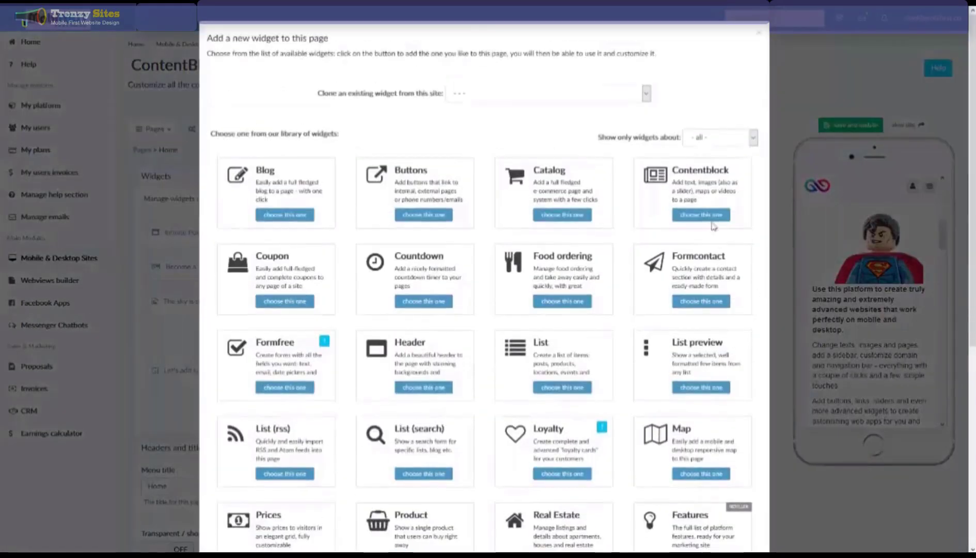
{"action": "key", "text": "ctrl"}
{"action": "key", "text": "ctrl"}
{"action": "key", "text": "ctrl"}
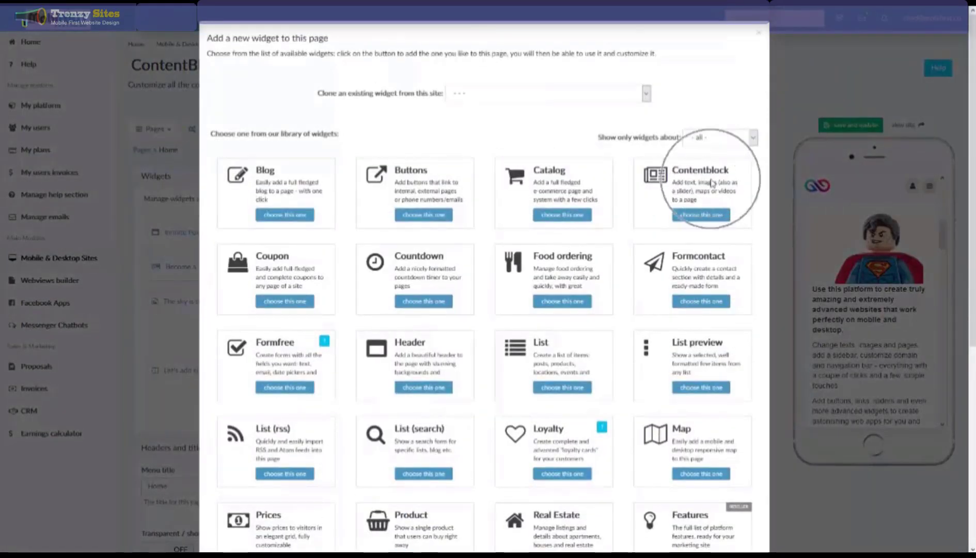
{"action": "left_click", "coordinate": [760, 32]}
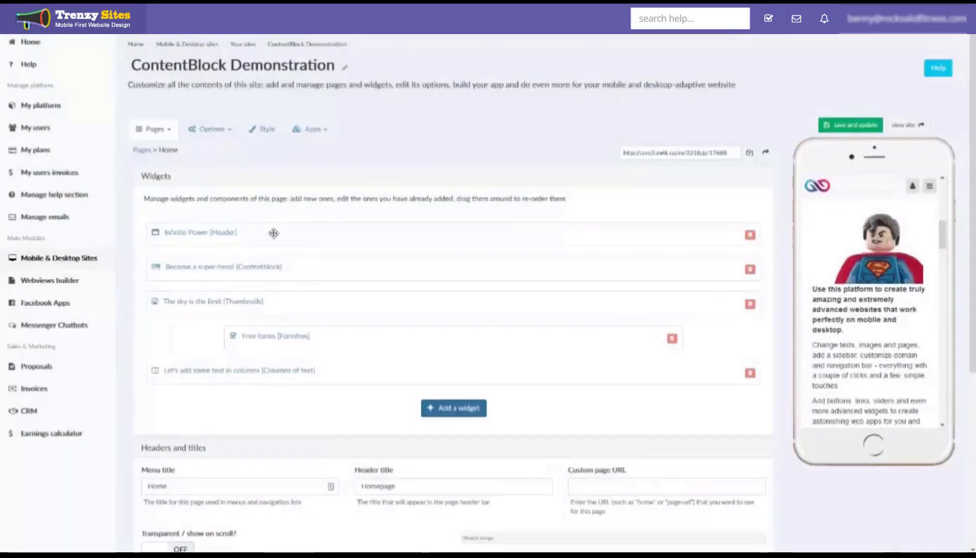
Open the "Become a super-hero!" Contentblock widget for editing and bring its section into view in the phone preview.
{"action": "left_click", "coordinate": [222, 267]}
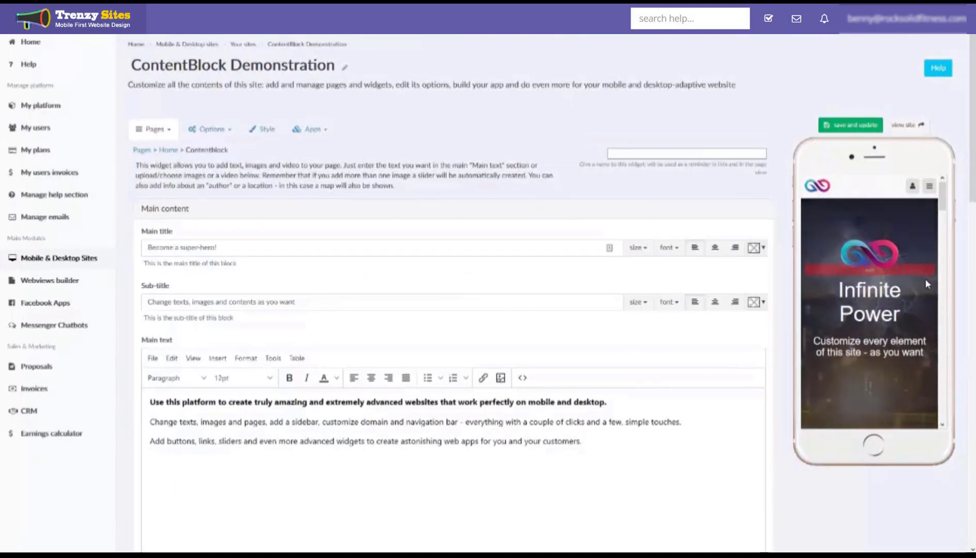
{"action": "scroll", "coordinate": [926, 284], "scroll_direction": "down", "scroll_amount": 3}
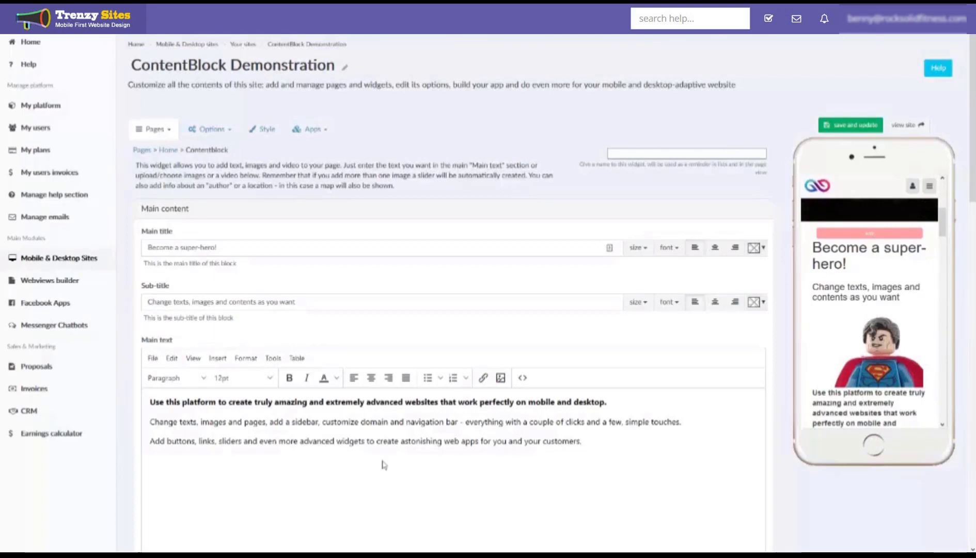
{"action": "scroll", "coordinate": [881, 400], "scroll_direction": "down", "scroll_amount": 2}
{"action": "scroll", "coordinate": [873, 385], "scroll_direction": "up", "scroll_amount": 2}
Examine the size, font and colour options of the main title without changing them.
{"action": "left_click", "coordinate": [340, 244]}
{"action": "left_click_drag", "start_coordinate": [244, 251], "coordinate": [48, 247]}
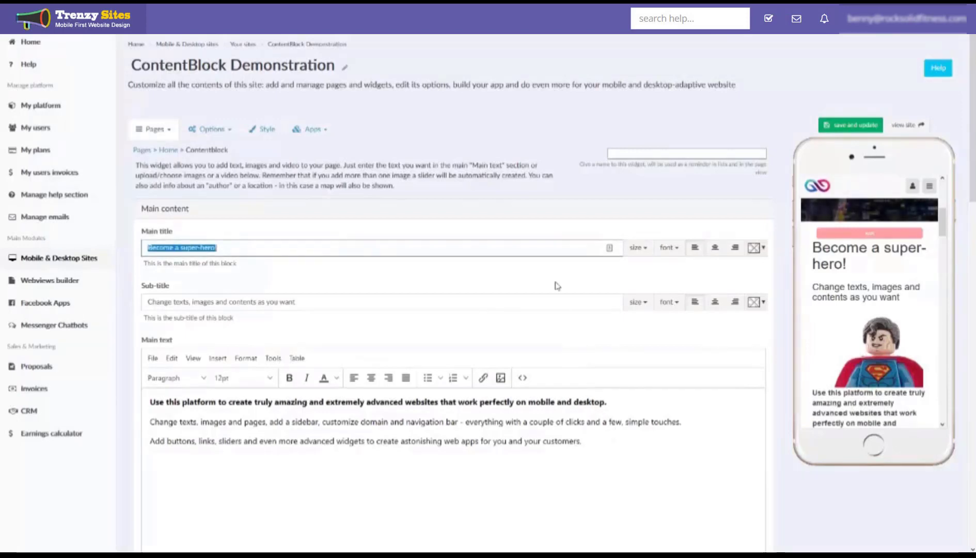
{"action": "left_click", "coordinate": [637, 249]}
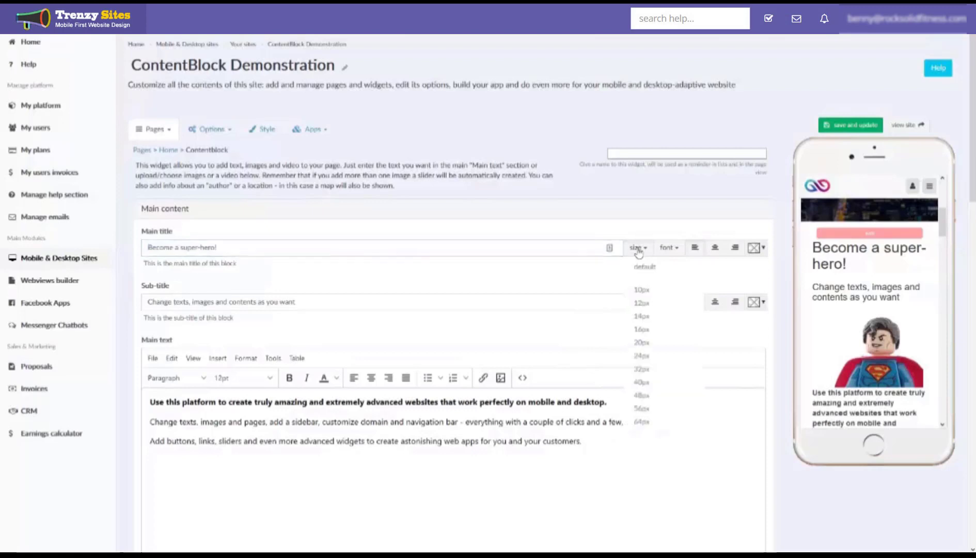
{"action": "left_click", "coordinate": [671, 250]}
{"action": "left_click", "coordinate": [671, 250]}
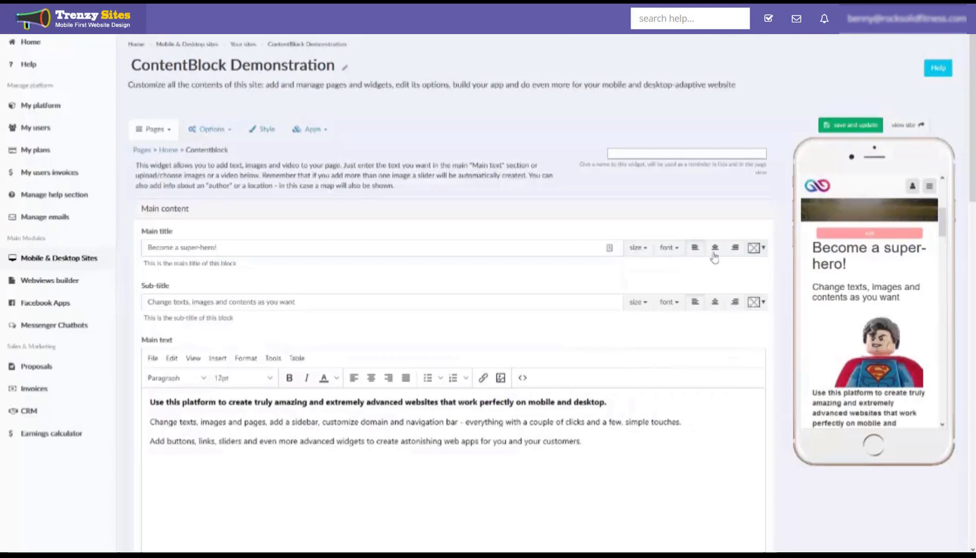
{"action": "left_click", "coordinate": [763, 250]}
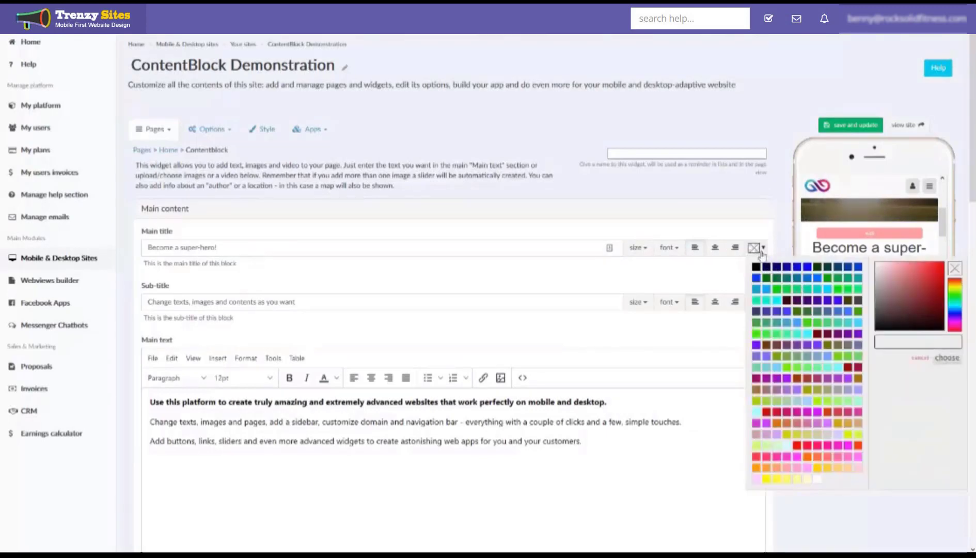
{"action": "left_click", "coordinate": [760, 249]}
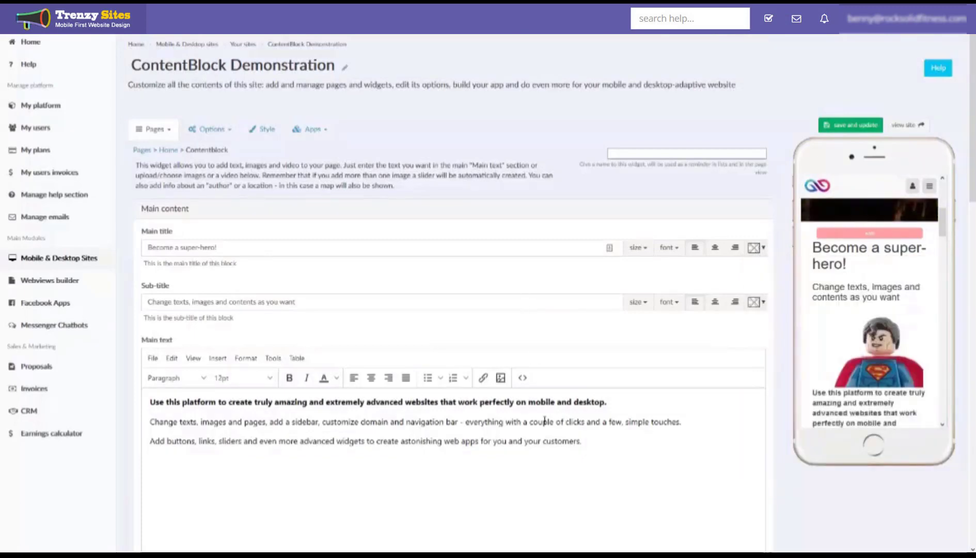
Clear the entire main text by starting a new document, and undo the clearing.
{"action": "scroll", "coordinate": [577, 465], "scroll_direction": "down", "scroll_amount": 2}
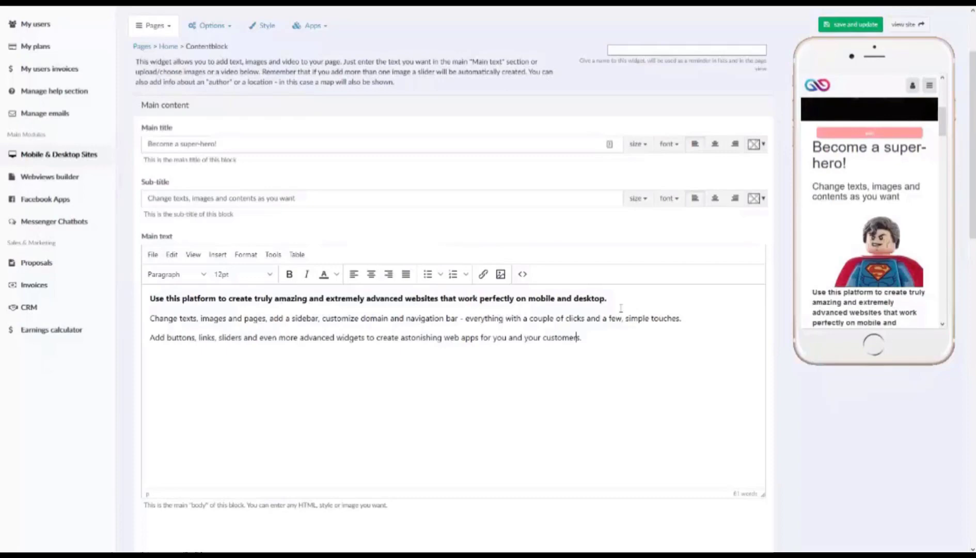
{"action": "left_click", "coordinate": [153, 255]}
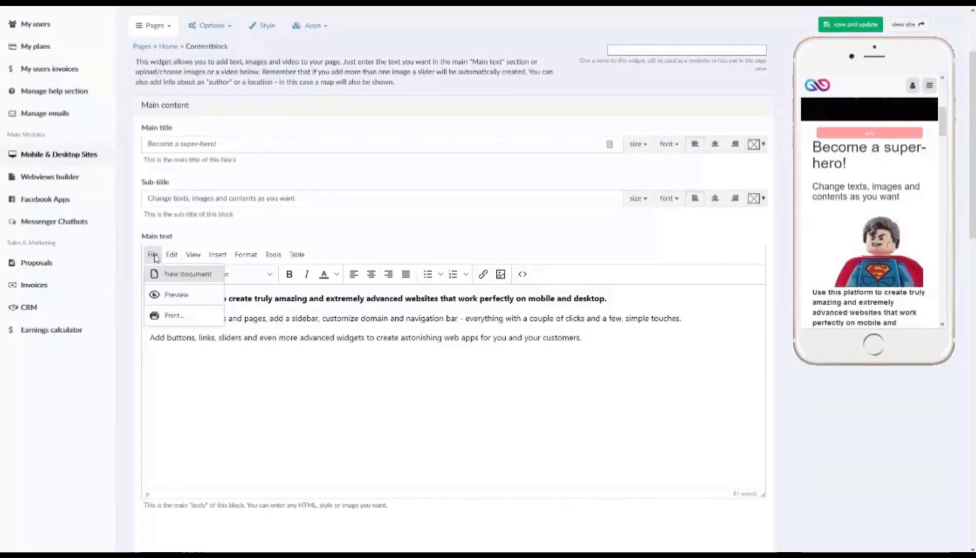
{"action": "left_click", "coordinate": [534, 385]}
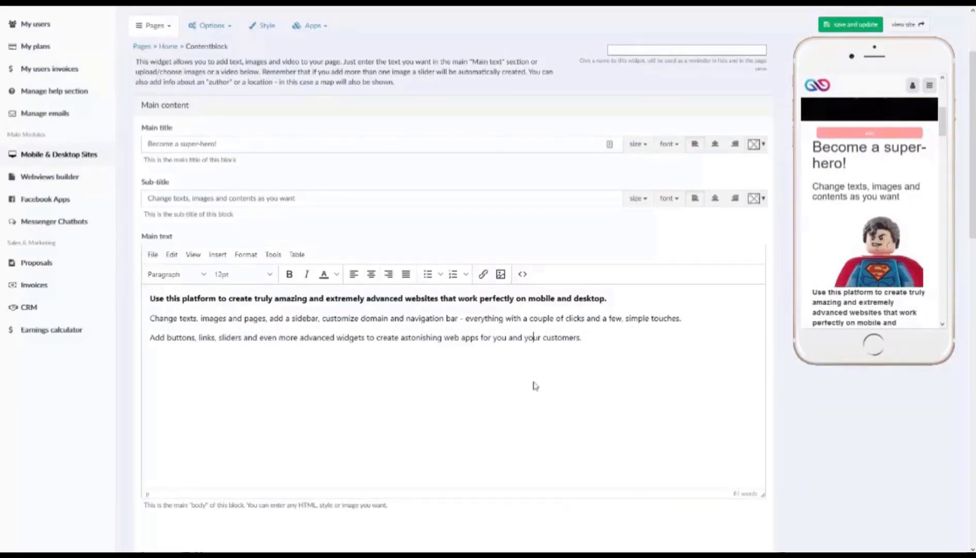
{"action": "key", "text": "ctrl+a"}
{"action": "left_click", "coordinate": [154, 254]}
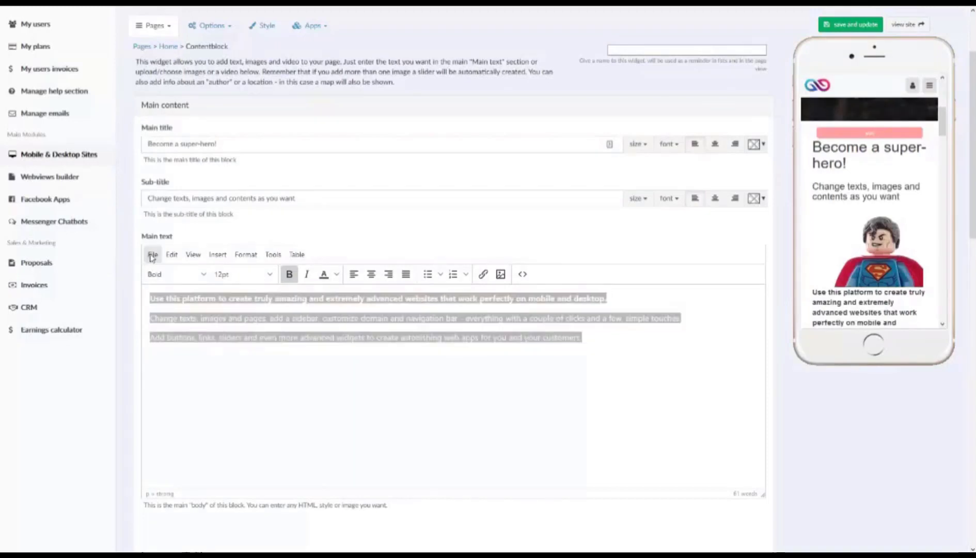
{"action": "left_click", "coordinate": [165, 272]}
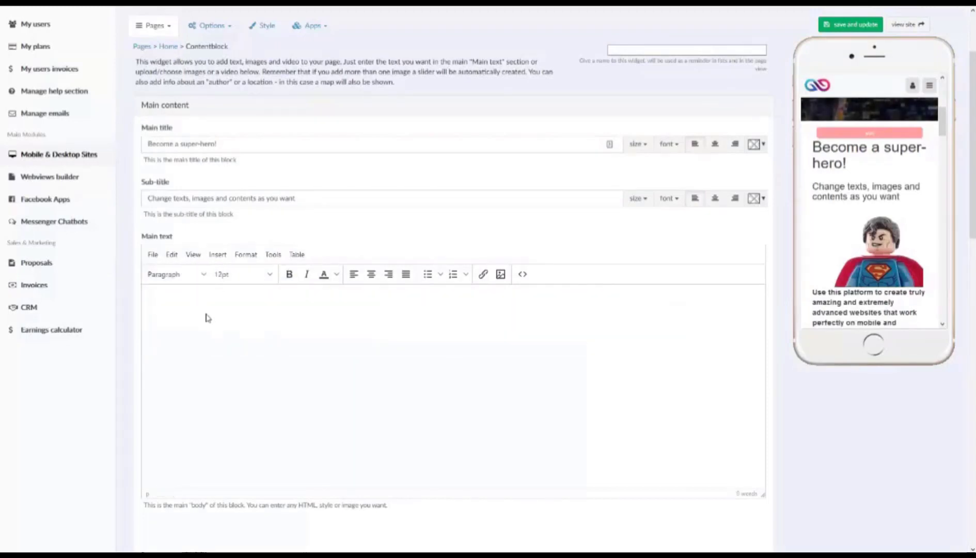
{"action": "key", "text": "ctrl+z"}
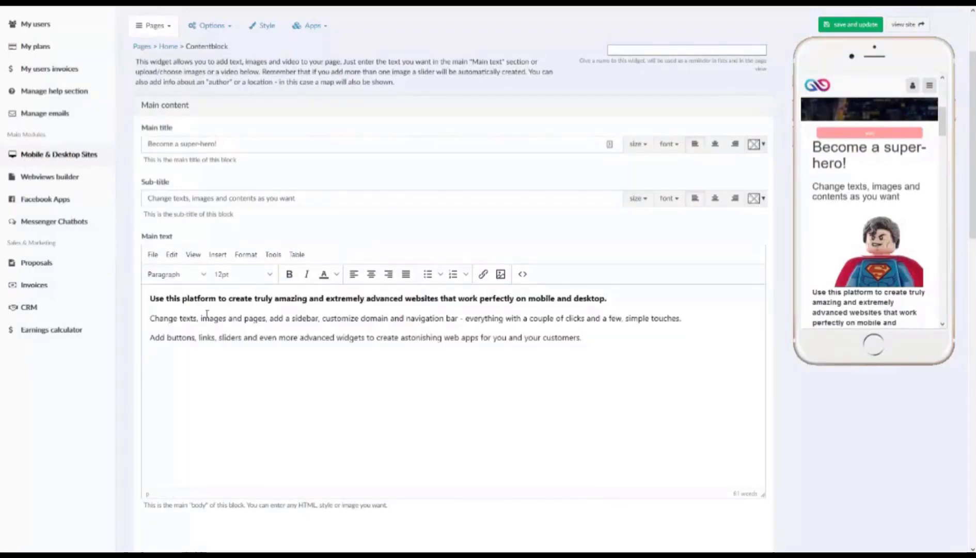
Preview the formatted main text and close the preview.
{"action": "left_click", "coordinate": [155, 254]}
{"action": "left_click", "coordinate": [173, 253]}
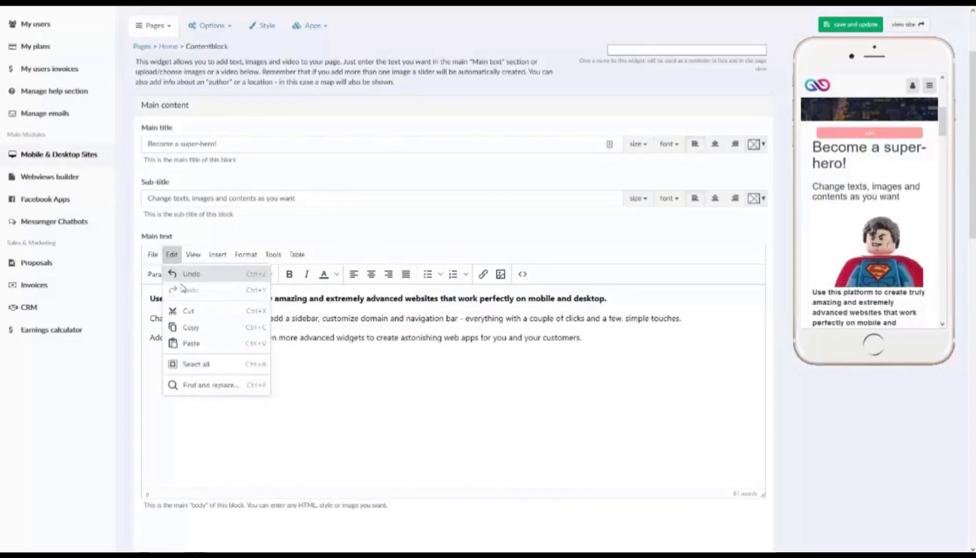
{"action": "left_click", "coordinate": [165, 302]}
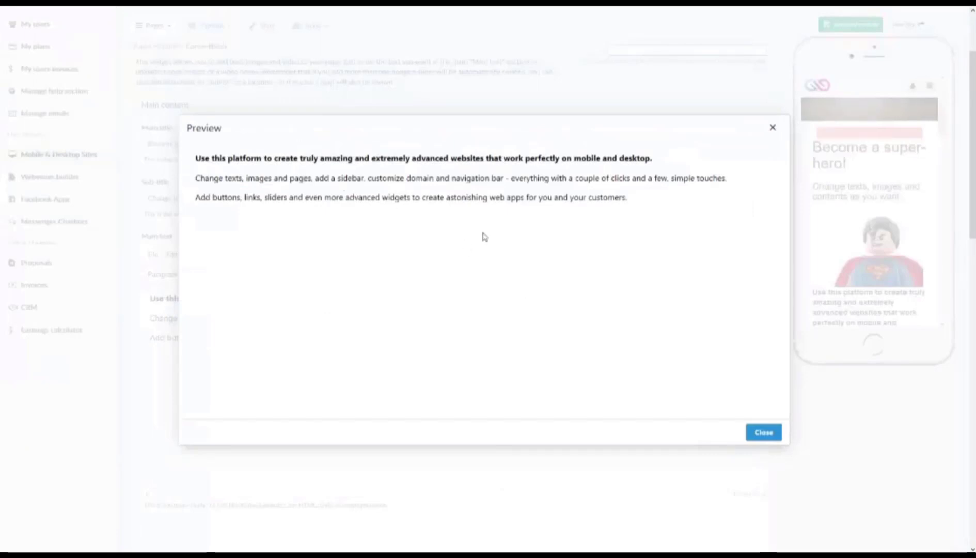
{"action": "left_click", "coordinate": [751, 435]}
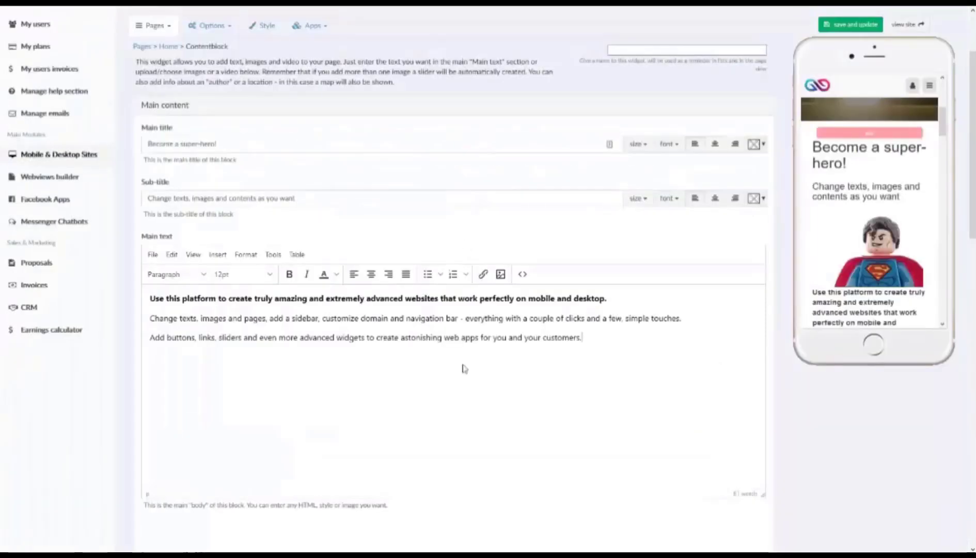
Delete "nd even more advan" from the last line of the main text and undo the deletion.
{"action": "left_click", "coordinate": [153, 254]}
{"action": "left_click", "coordinate": [171, 254]}
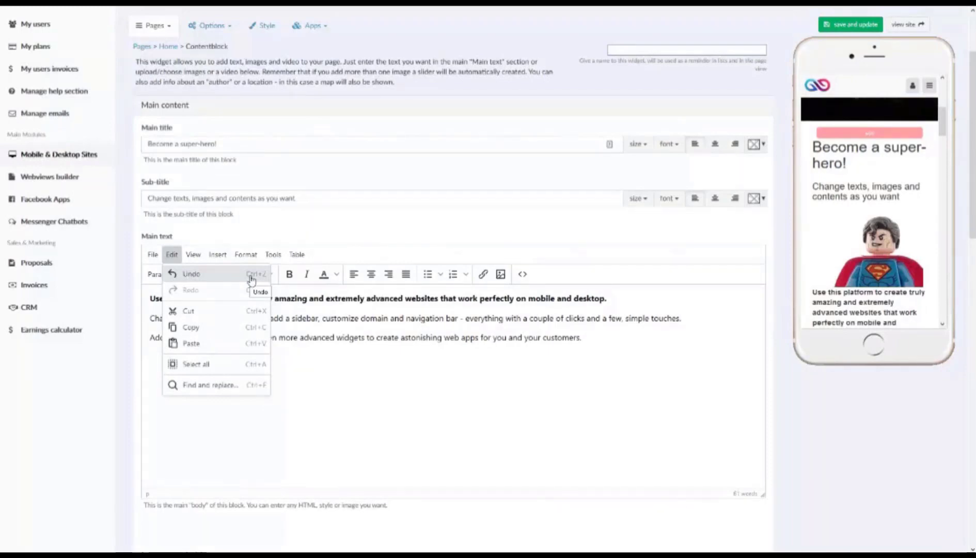
{"action": "left_click", "coordinate": [321, 338]}
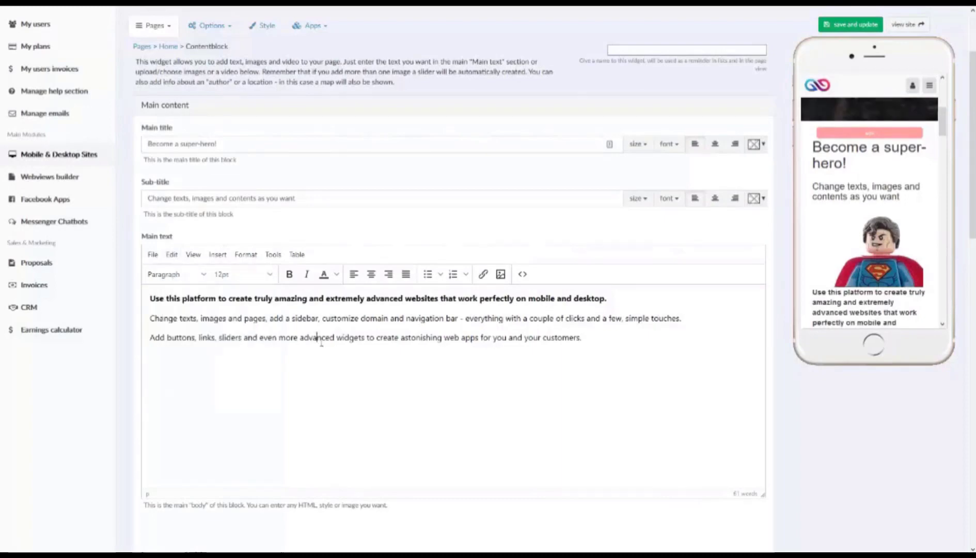
{"action": "left_click_drag", "start_coordinate": [321, 337], "coordinate": [247, 338]}
{"action": "key", "text": "BackSpace"}
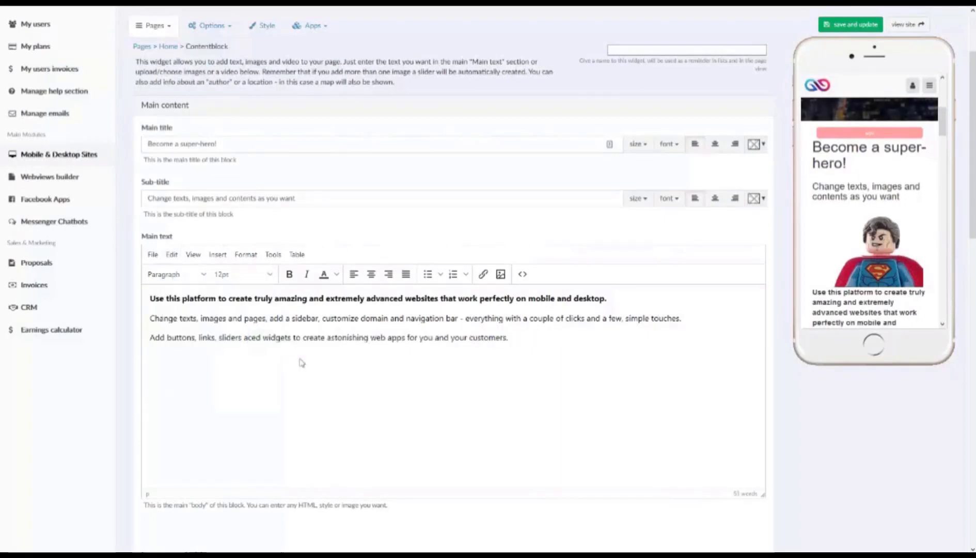
{"action": "key", "text": "ctrl+z"}
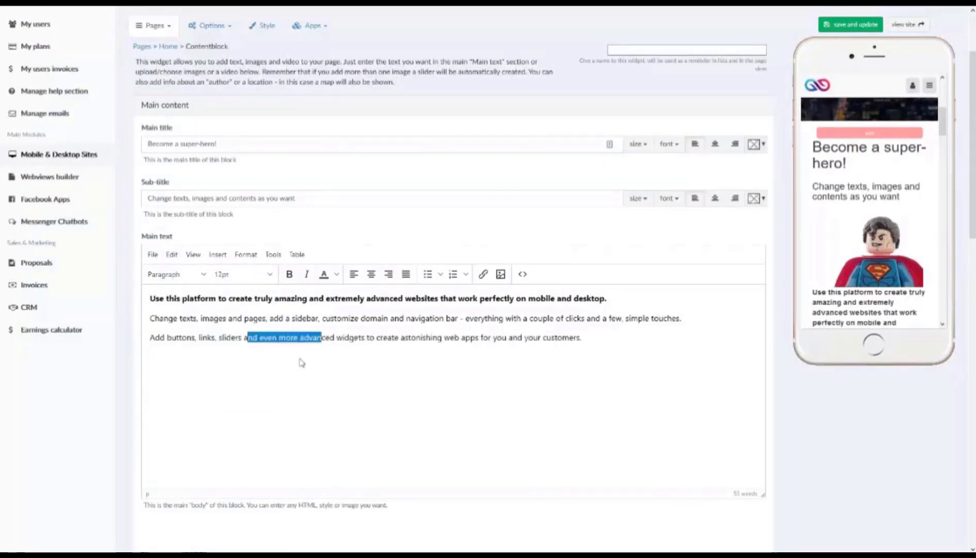
Redo the last deletion in the main text and undo it again.
{"action": "left_click", "coordinate": [174, 255]}
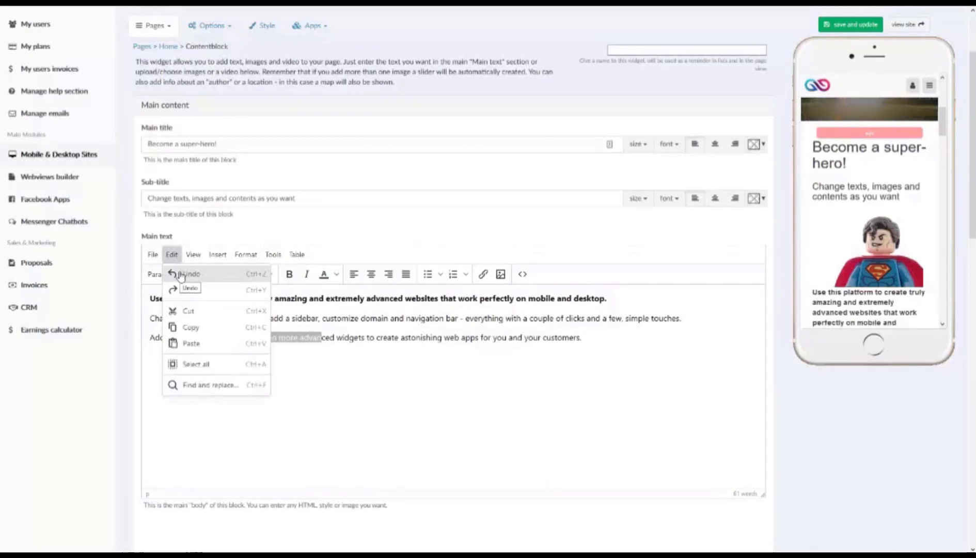
{"action": "left_click", "coordinate": [191, 290]}
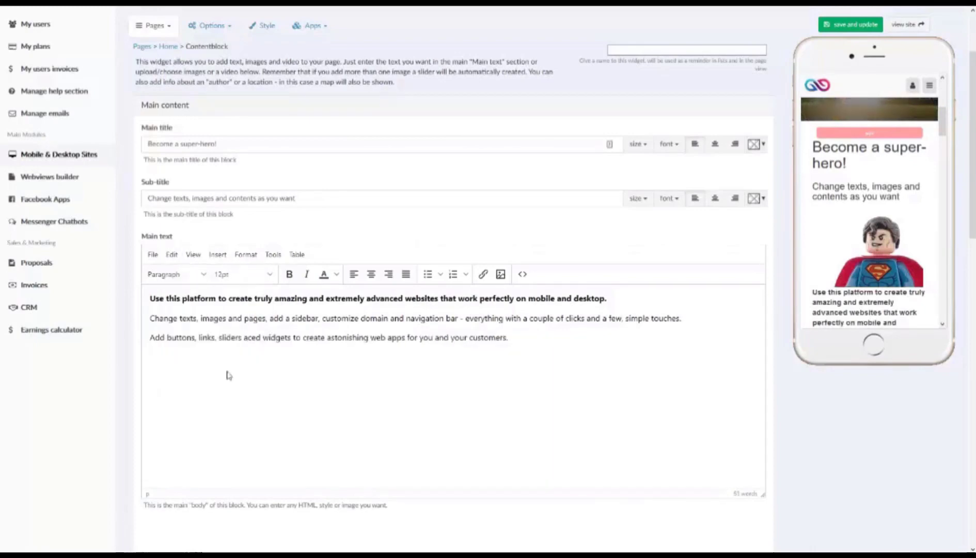
{"action": "key", "text": "ctrl+z"}
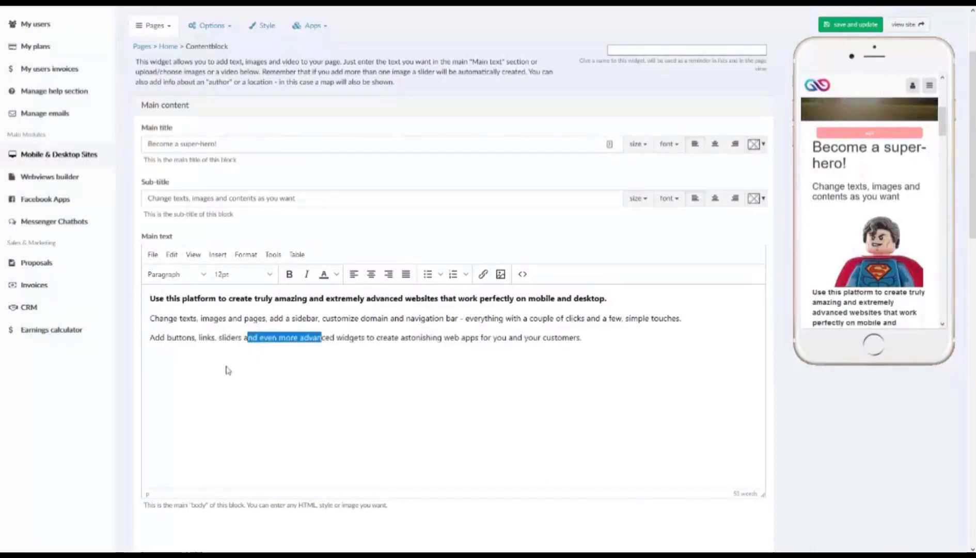
{"action": "left_click", "coordinate": [174, 255]}
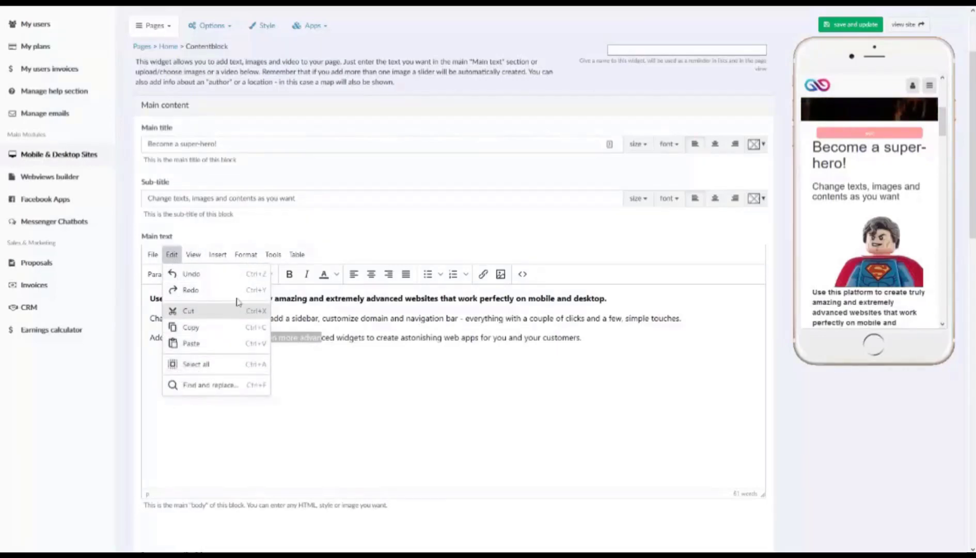
{"action": "left_click", "coordinate": [282, 426]}
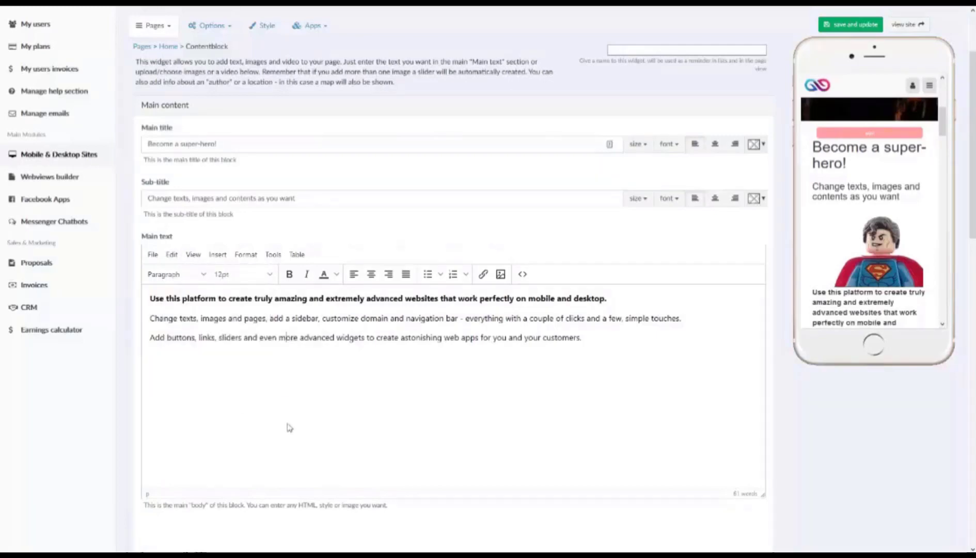
View the main text's source code without saving changes, and preview the formatted text.
{"action": "left_click", "coordinate": [194, 254]}
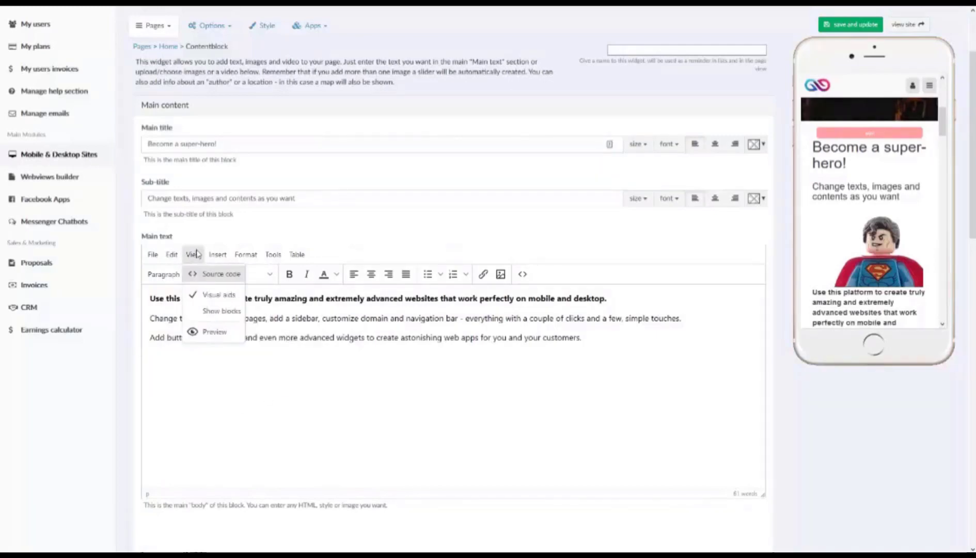
{"action": "left_click", "coordinate": [194, 273]}
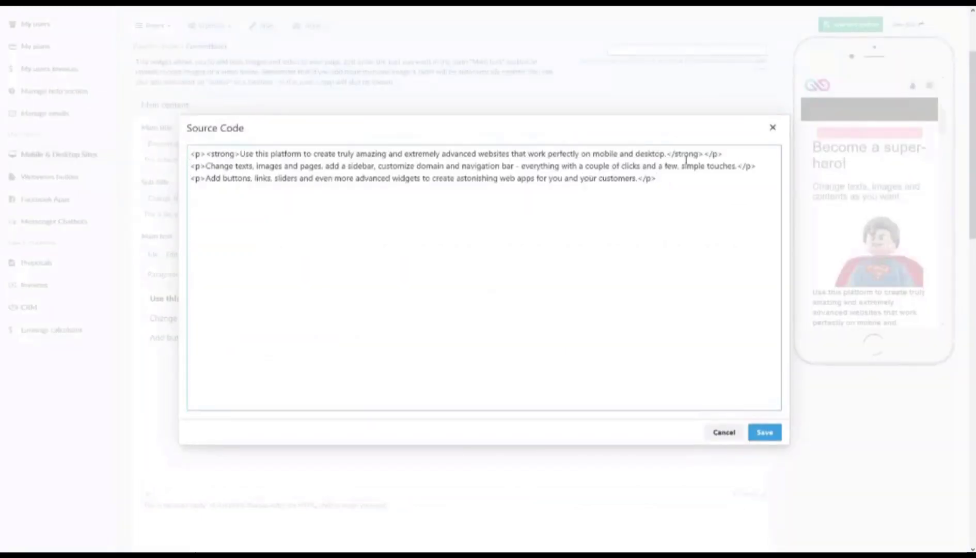
{"action": "left_click", "coordinate": [720, 432]}
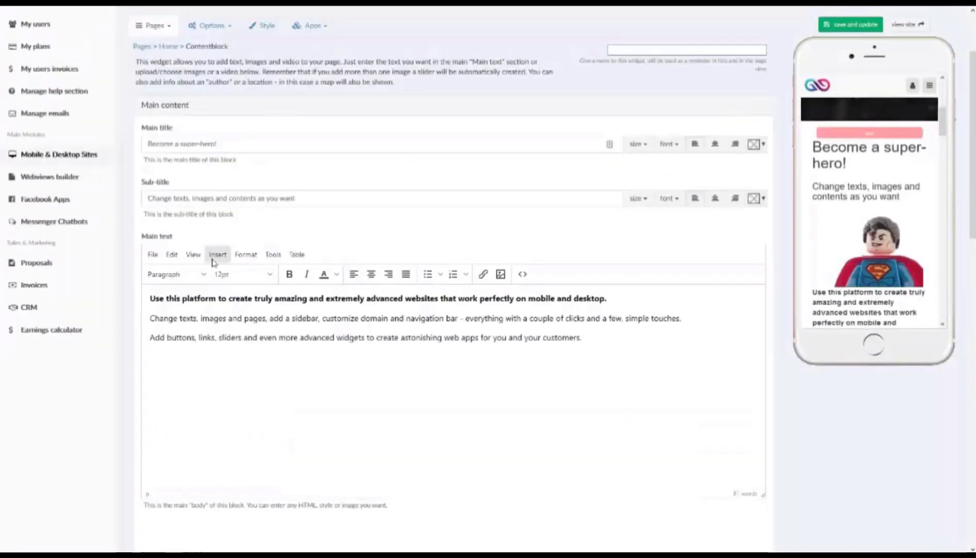
{"action": "left_click", "coordinate": [194, 255]}
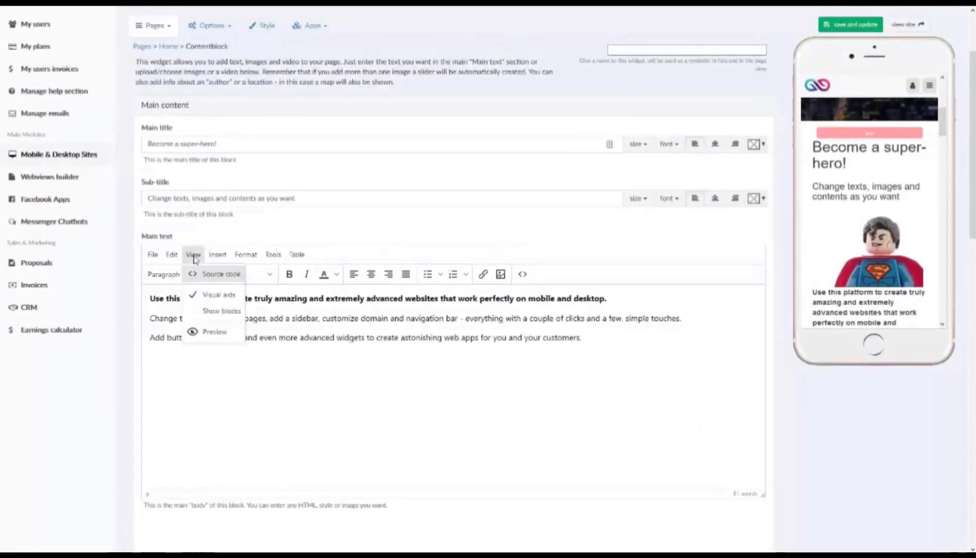
{"action": "left_click", "coordinate": [215, 333]}
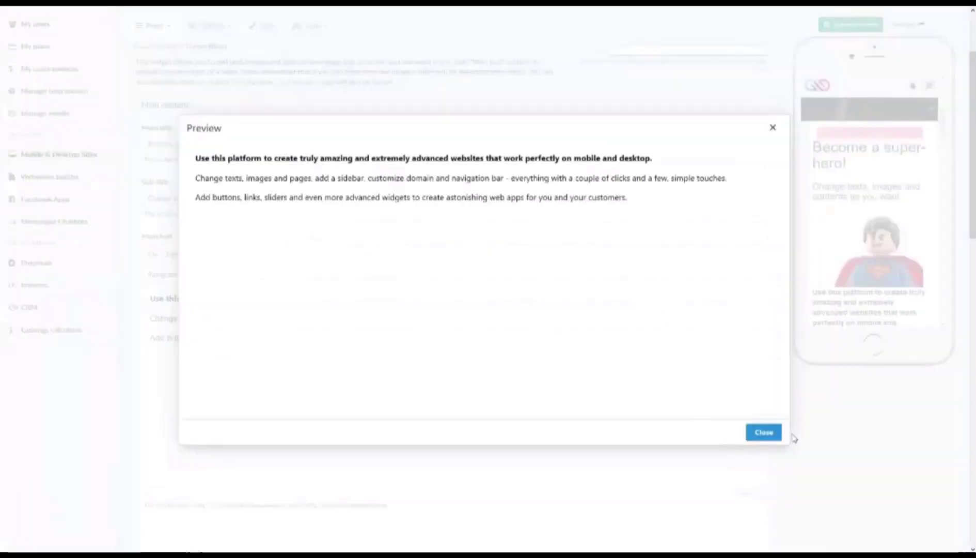
{"action": "left_click", "coordinate": [768, 437]}
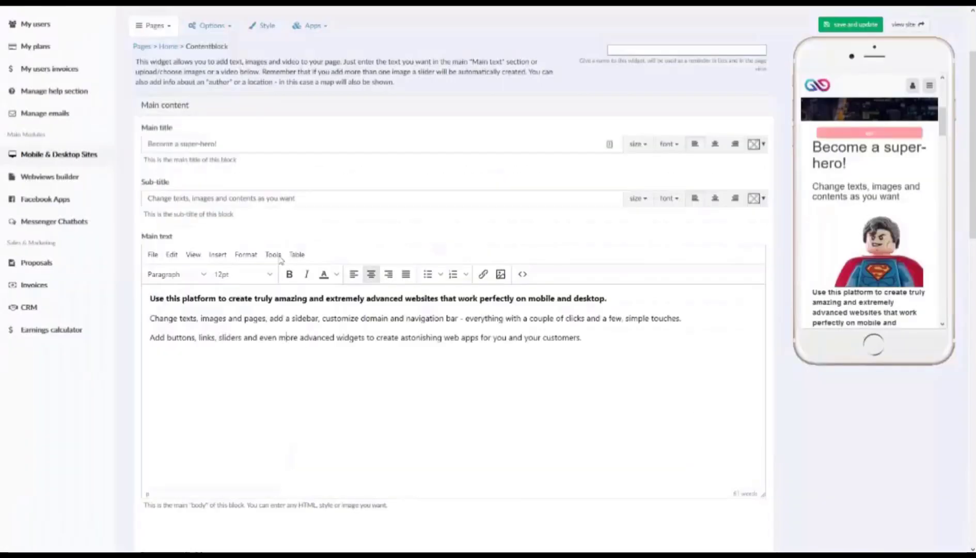
Insert a table with three columns and two rows below the last paragraph of the main text.
{"action": "left_click", "coordinate": [219, 258]}
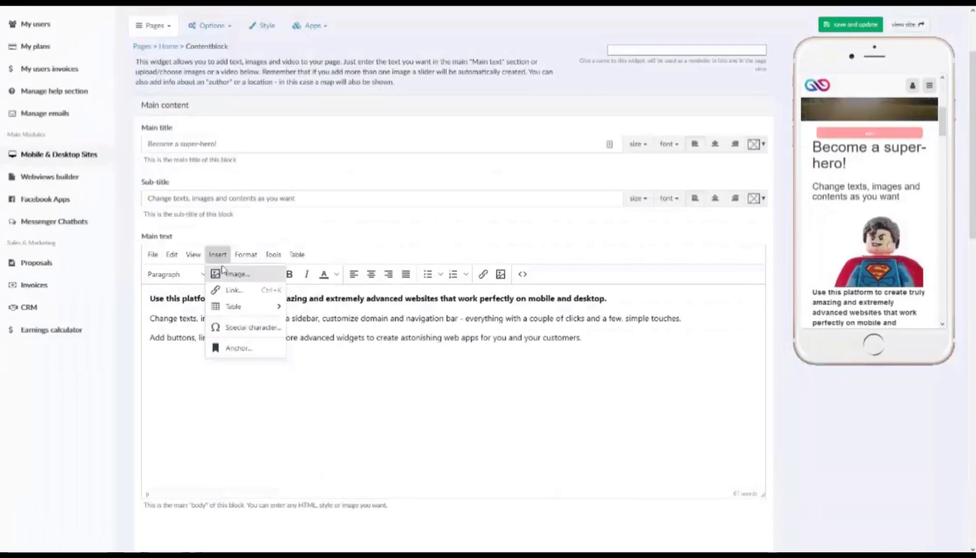
{"action": "mouse_move", "coordinate": [239, 307]}
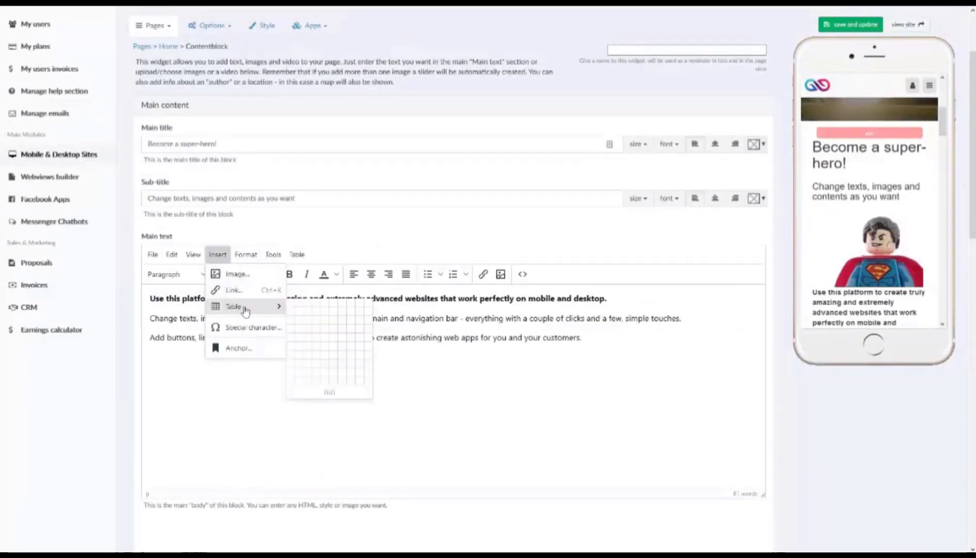
{"action": "left_click", "coordinate": [660, 405]}
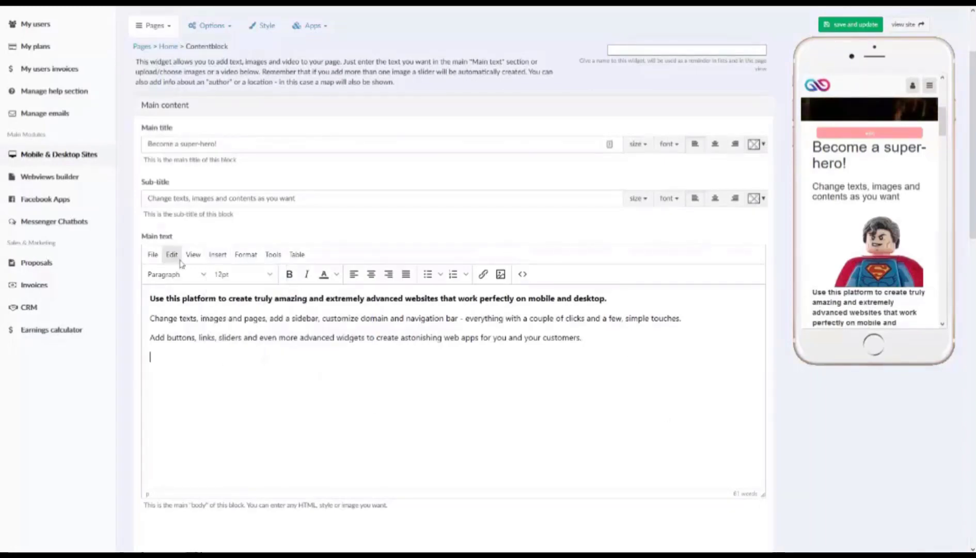
{"action": "left_click", "coordinate": [215, 253]}
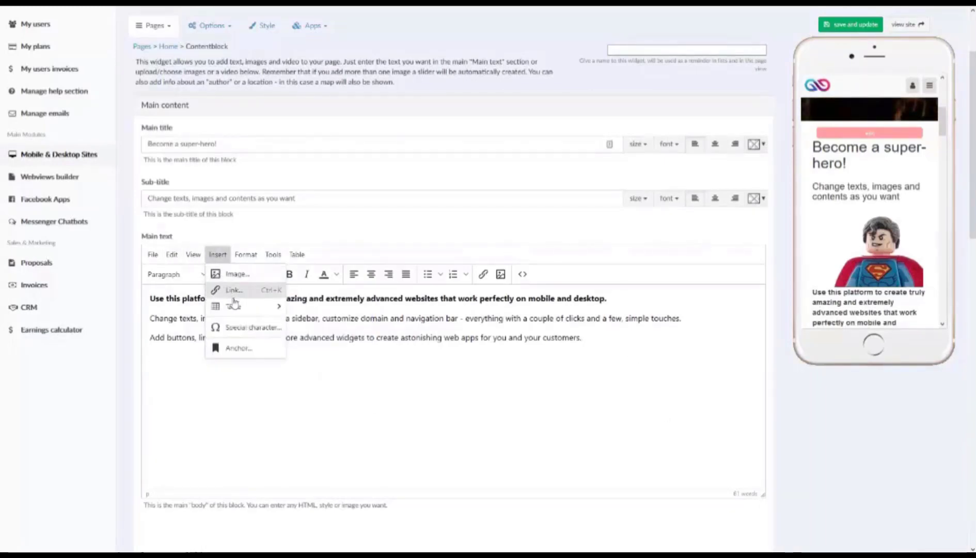
{"action": "mouse_move", "coordinate": [233, 307]}
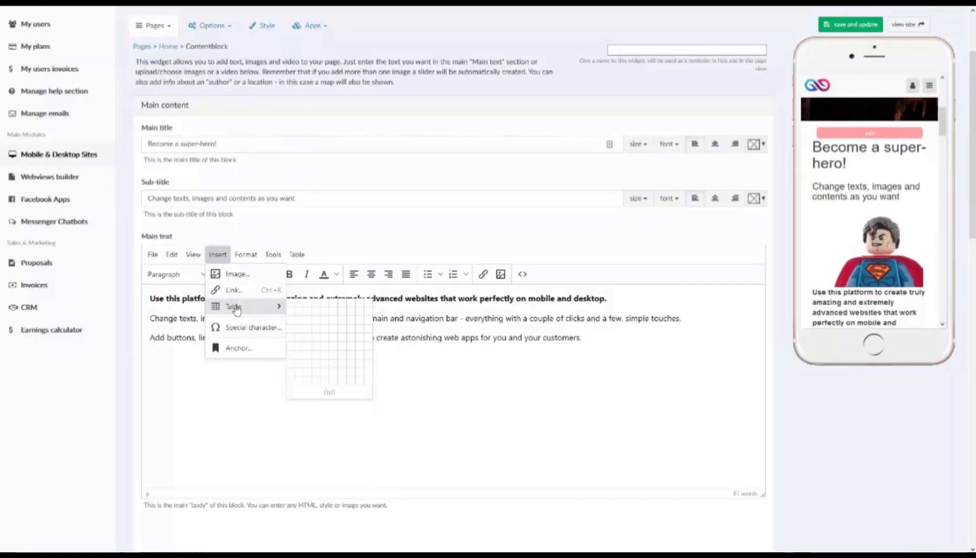
{"action": "left_click", "coordinate": [309, 314]}
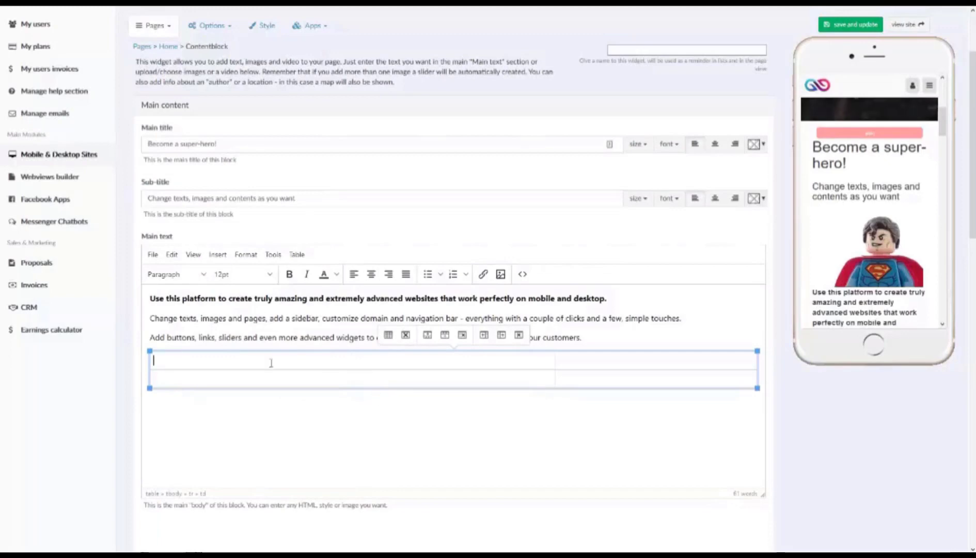
Fill the table's first row with the centered values 1, 2 and 3.
{"action": "left_click", "coordinate": [370, 274]}
{"action": "type", "text": "2"}
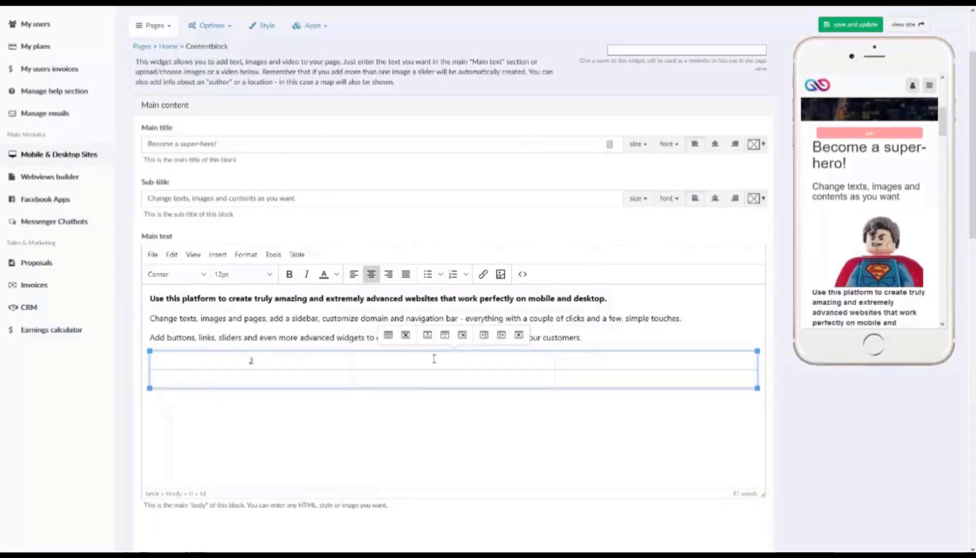
{"action": "key", "text": "BackSpace"}
{"action": "type", "text": "1"}
{"action": "key", "text": "Tab"}
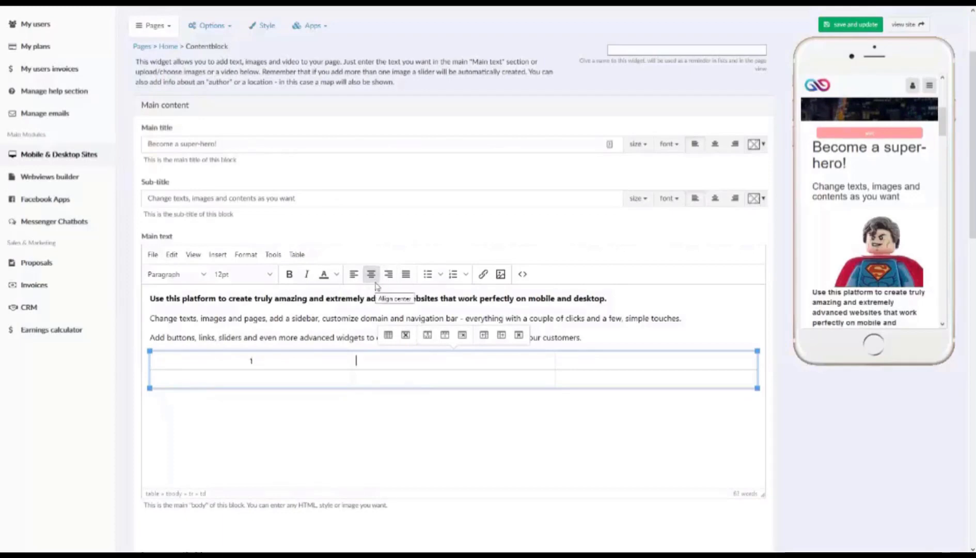
{"action": "left_click", "coordinate": [375, 283]}
{"action": "type", "text": "2"}
{"action": "key", "text": "Tab"}
{"action": "left_click", "coordinate": [375, 282]}
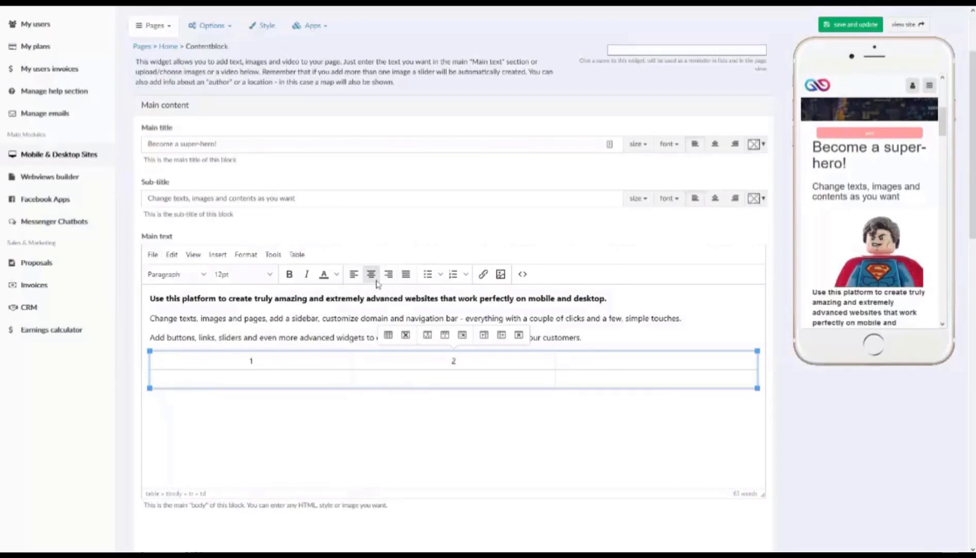
{"action": "type", "text": "3"}
{"action": "key", "text": "Tab"}
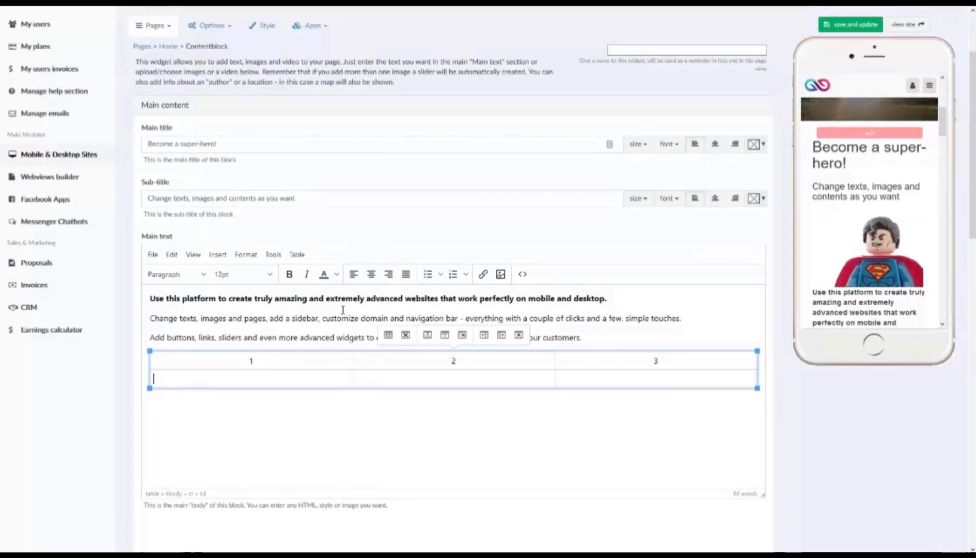
Fill the table's second row with the centered values 4, 5 and 6.
{"action": "left_click", "coordinate": [371, 279]}
{"action": "type", "text": "4"}
{"action": "key", "text": "Tab"}
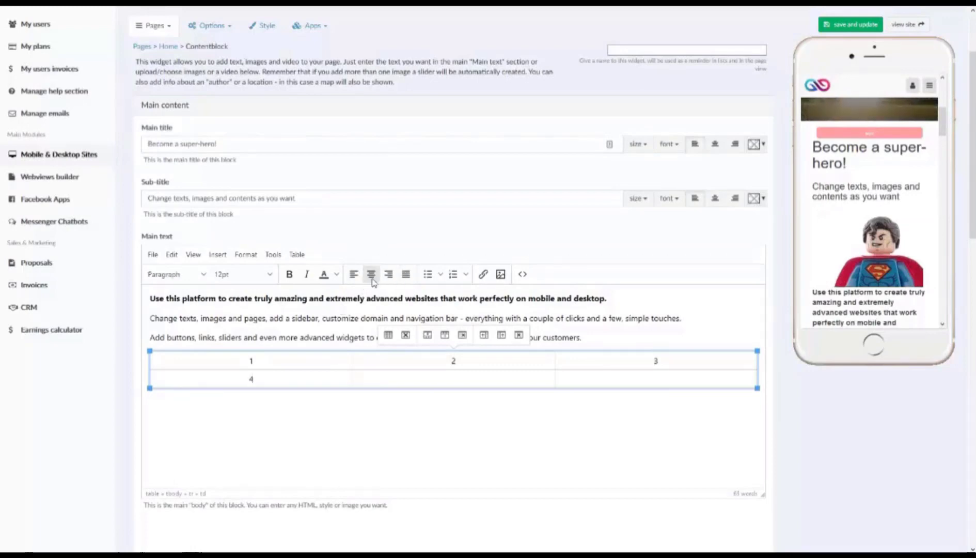
{"action": "left_click", "coordinate": [372, 281]}
{"action": "type", "text": "5"}
{"action": "key", "text": "Tab"}
{"action": "left_click", "coordinate": [372, 278]}
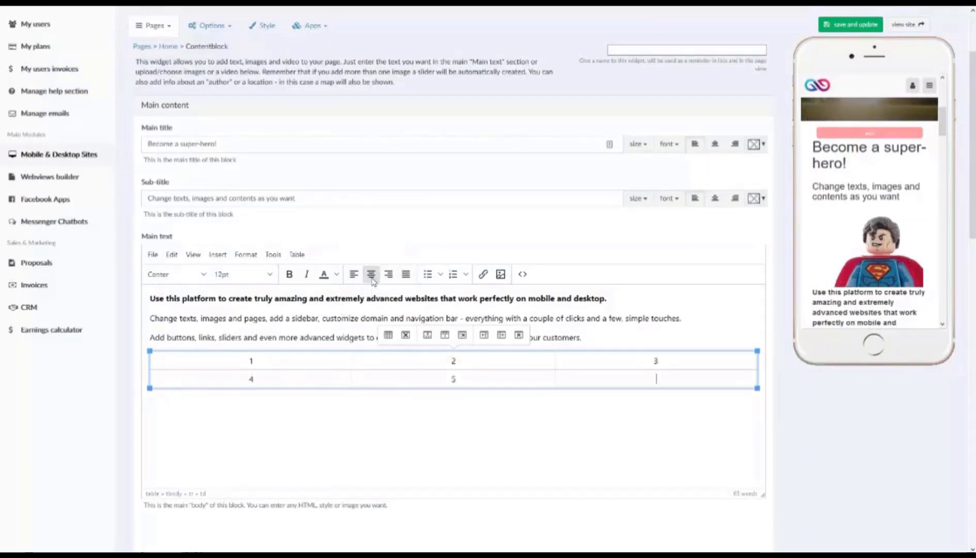
{"action": "type", "text": "6"}
Save and update the widget, and check the new table in the phone preview.
{"action": "left_click", "coordinate": [877, 22]}
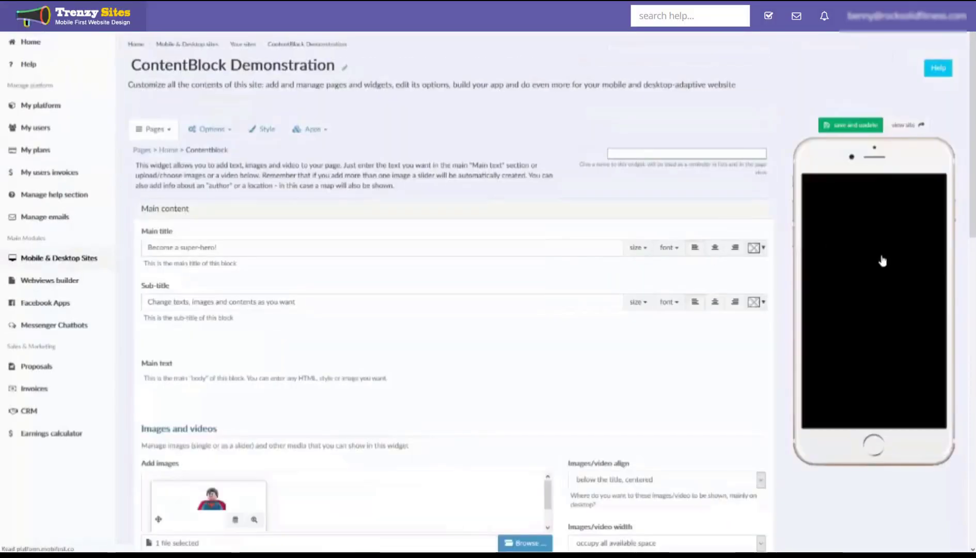
{"action": "scroll", "coordinate": [882, 254], "scroll_direction": "down", "scroll_amount": 7}
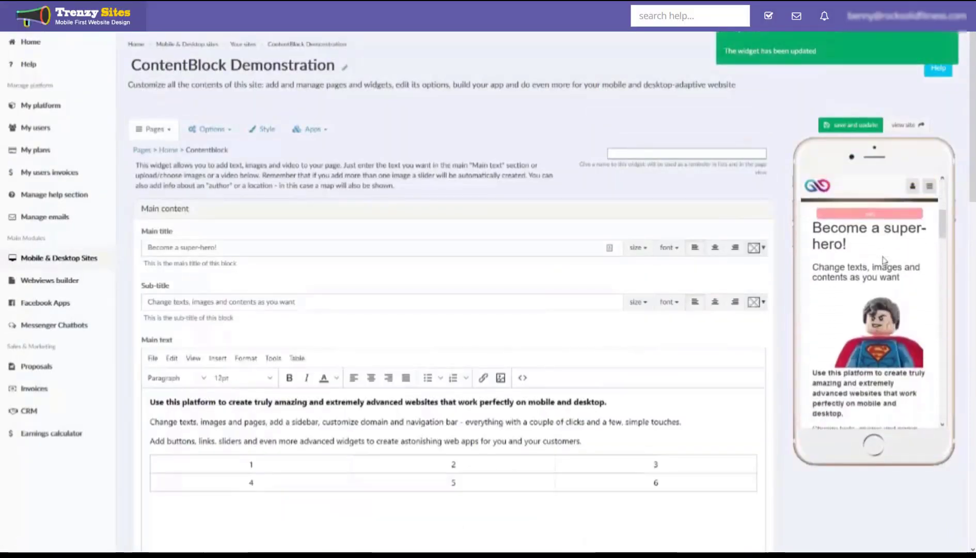
{"action": "scroll", "coordinate": [884, 260], "scroll_direction": "down", "scroll_amount": 3}
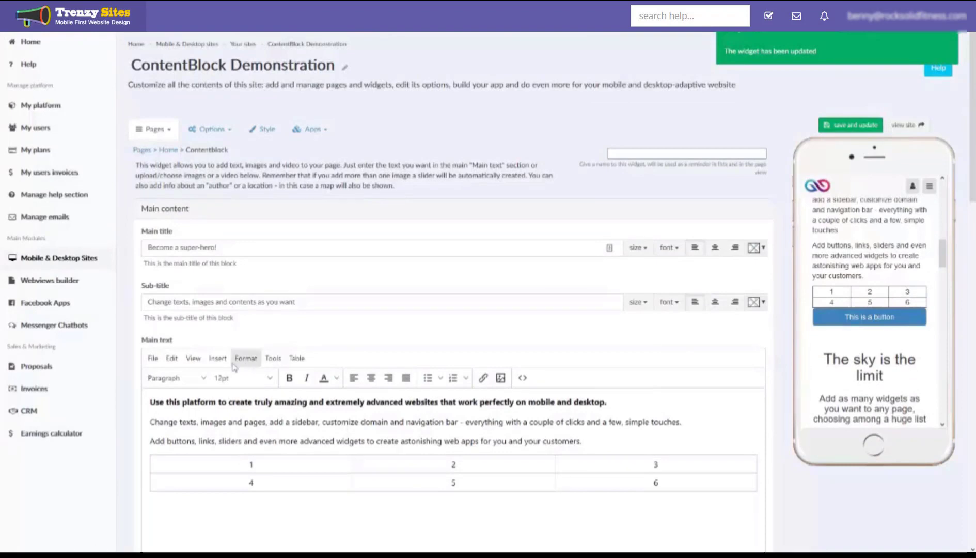
Examine the row and column commands available for the table in the main text.
{"action": "left_click", "coordinate": [264, 485]}
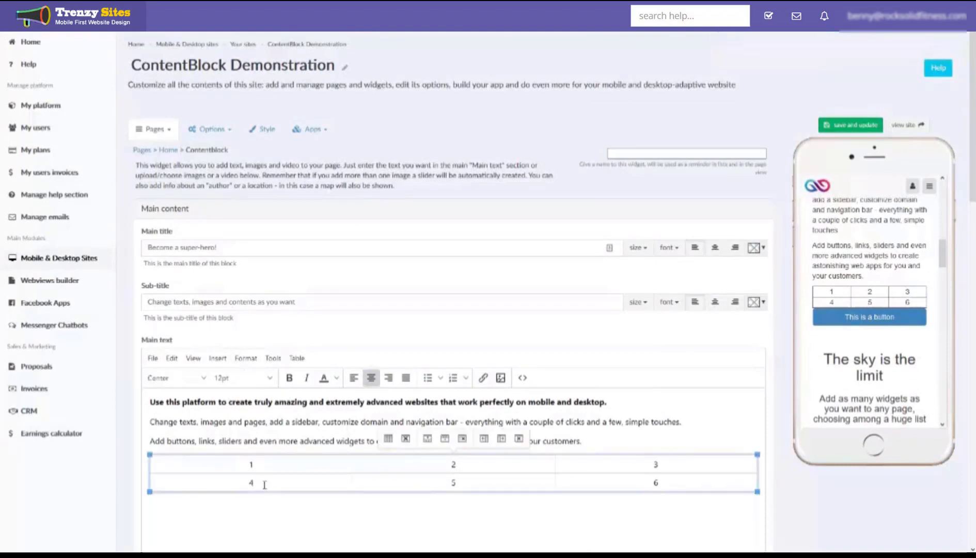
{"action": "left_click", "coordinate": [301, 360]}
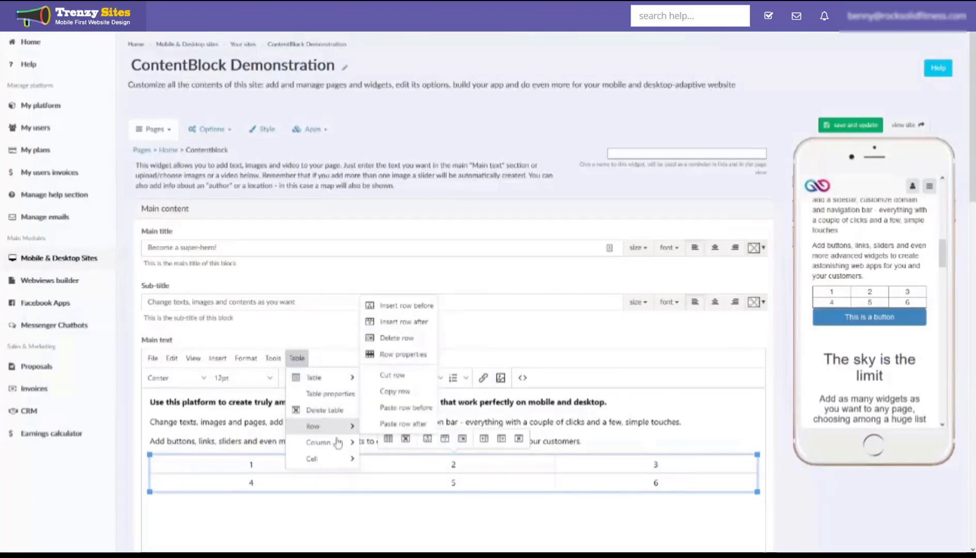
{"action": "mouse_move", "coordinate": [340, 447]}
{"action": "mouse_move", "coordinate": [327, 432]}
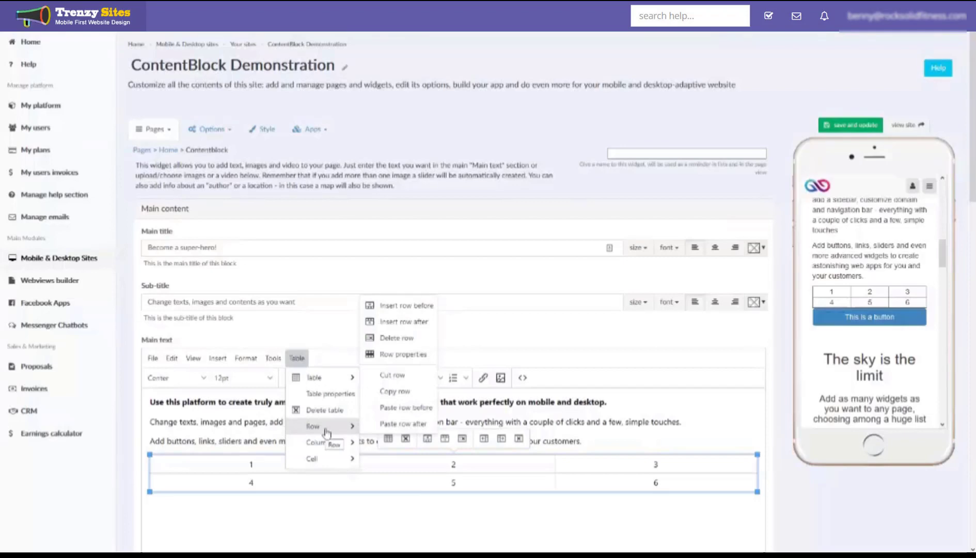
{"action": "left_click", "coordinate": [178, 532]}
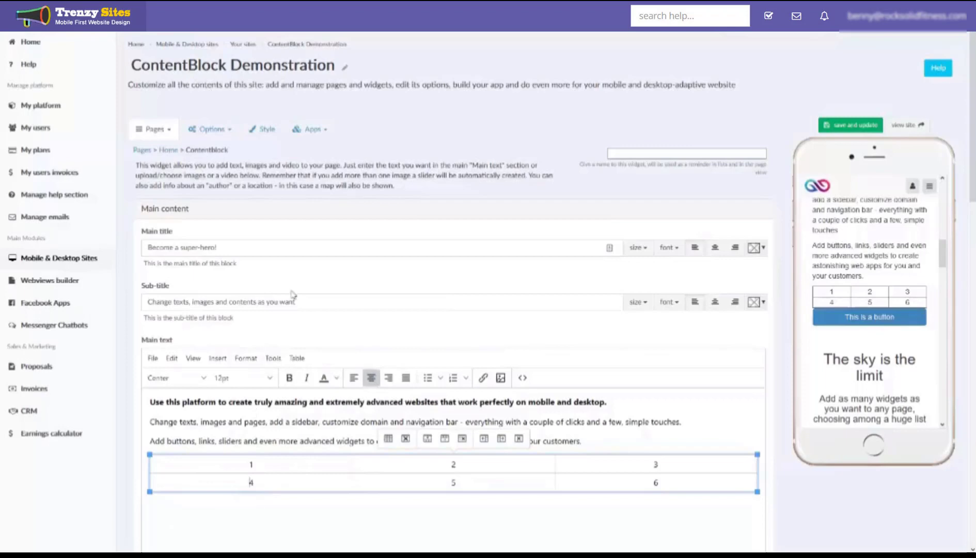
{"action": "left_click", "coordinate": [219, 359]}
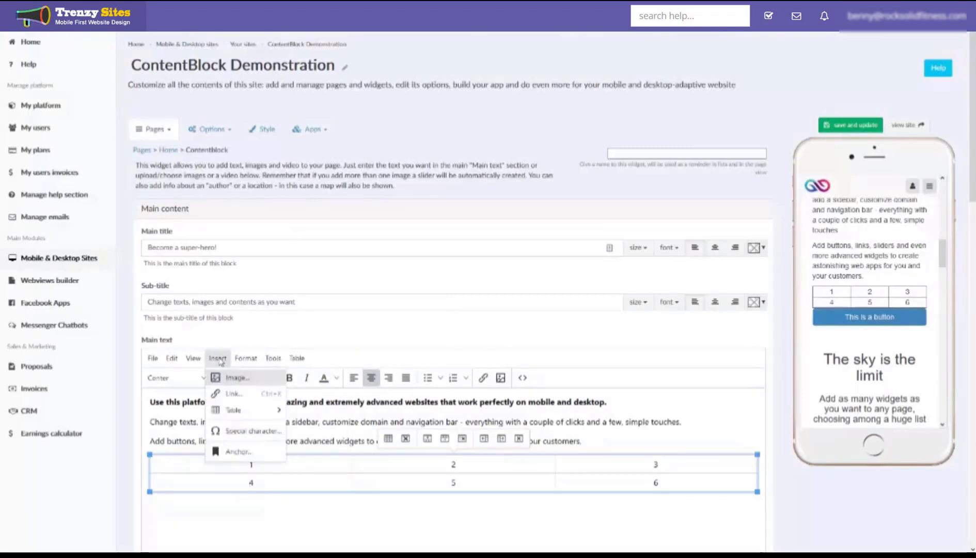
{"action": "left_click", "coordinate": [218, 358]}
Try to apply strikethrough to the bold first paragraph of the main text.
{"action": "left_click", "coordinate": [246, 359]}
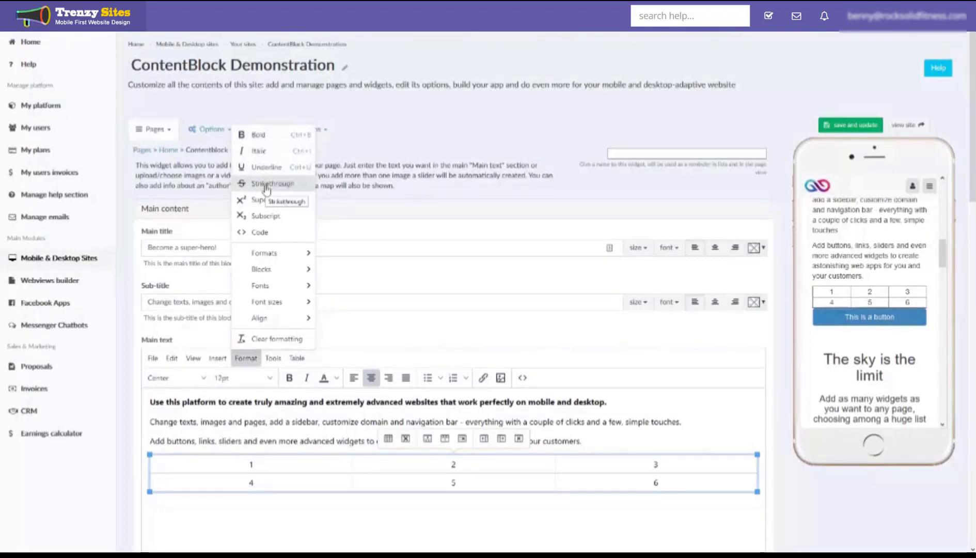
{"action": "triple_click", "coordinate": [616, 402]}
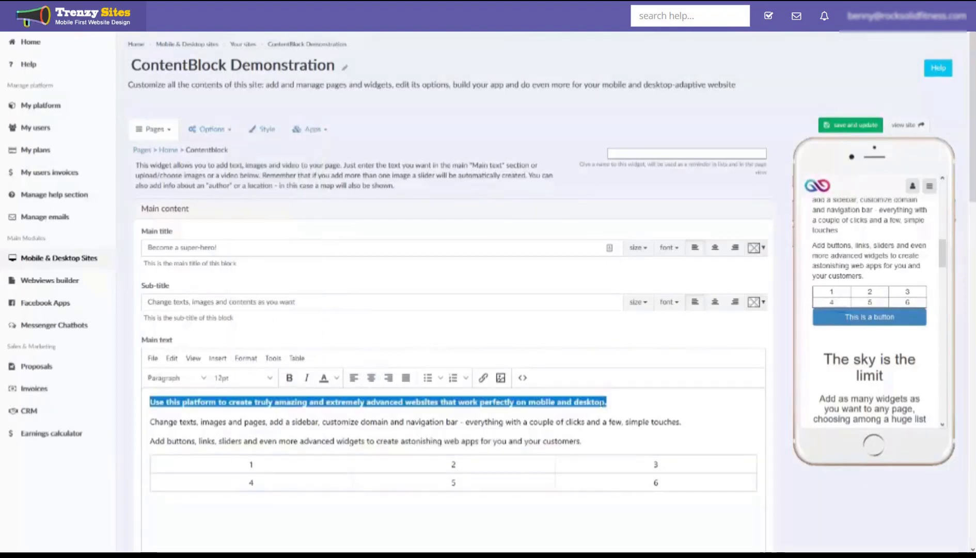
{"action": "left_click", "coordinate": [246, 358]}
{"action": "left_click", "coordinate": [273, 184]}
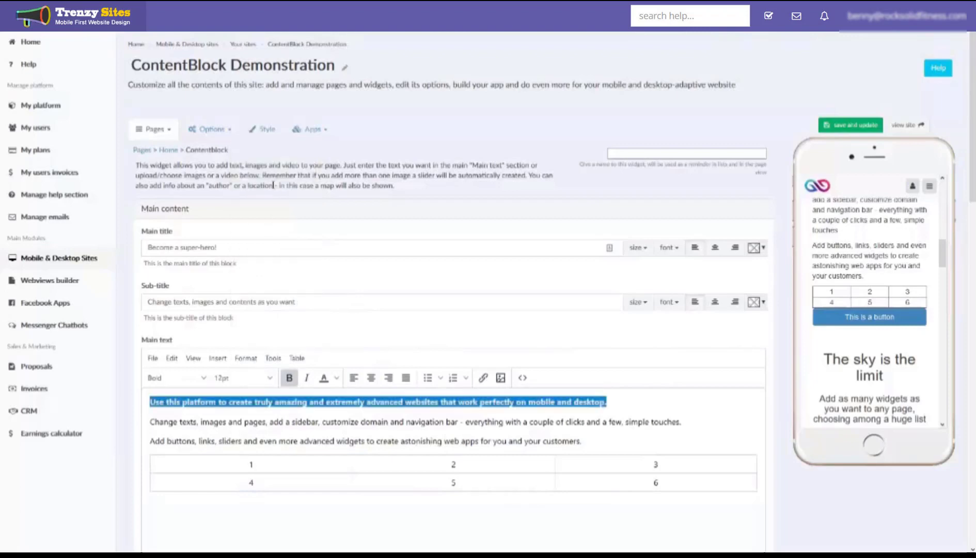
{"action": "left_click", "coordinate": [613, 452]}
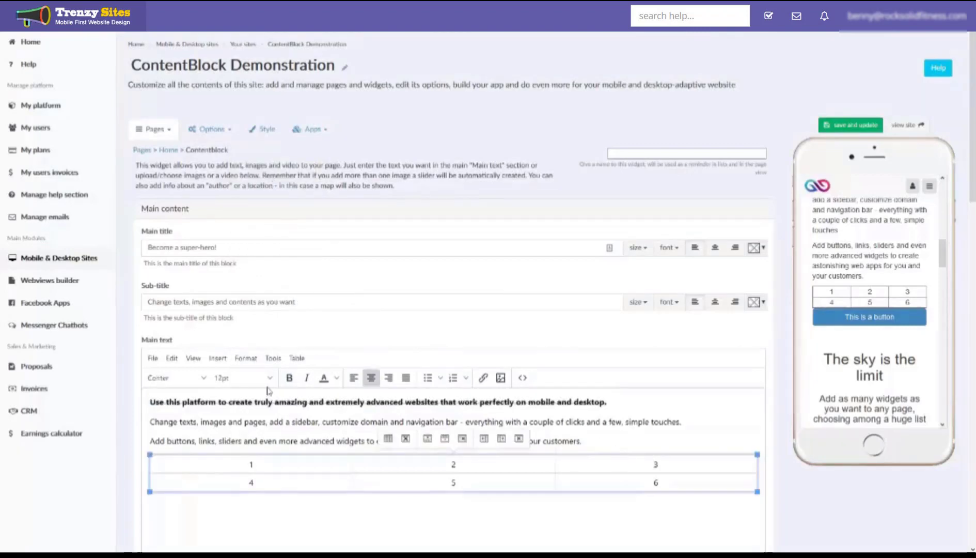
Examine the text format, font and font size options available for the main text.
{"action": "left_click", "coordinate": [246, 357]}
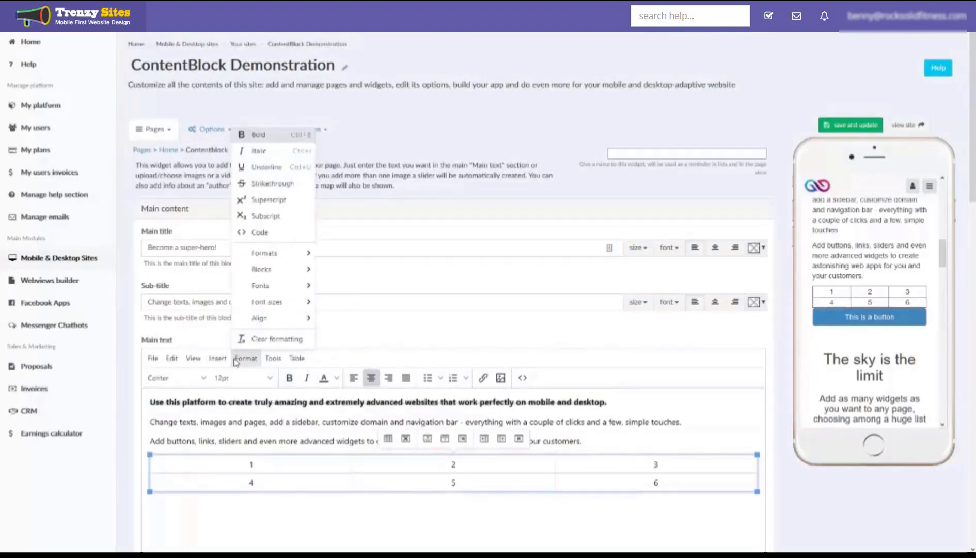
{"action": "mouse_move", "coordinate": [256, 264]}
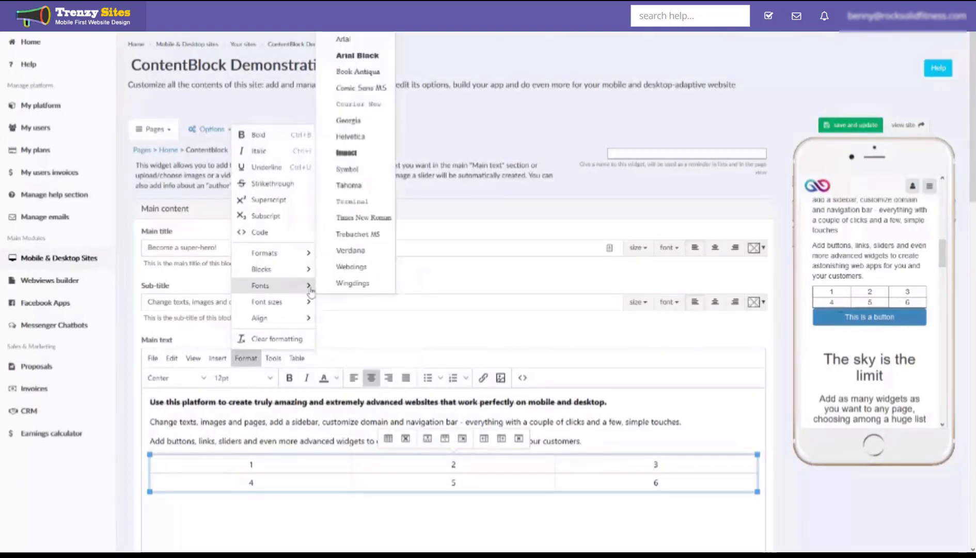
{"action": "mouse_move", "coordinate": [264, 308]}
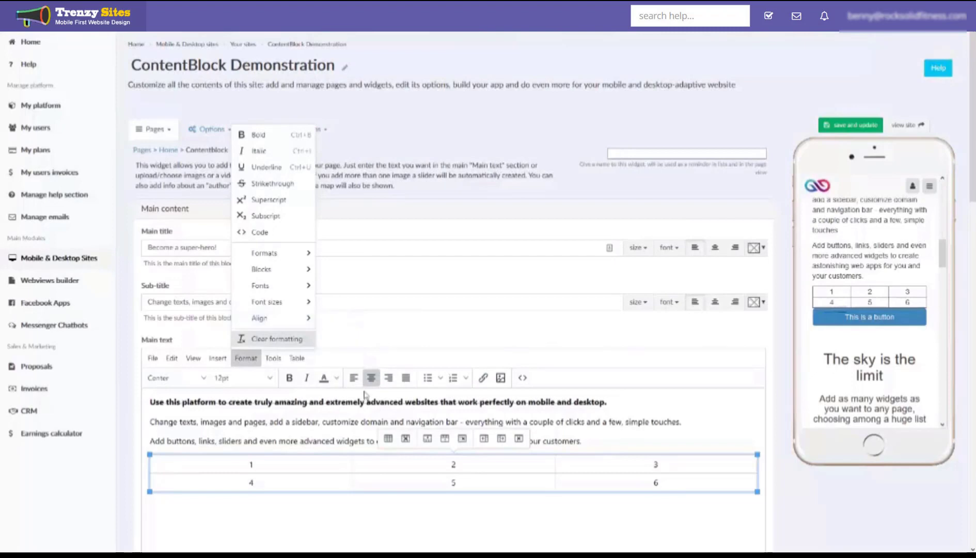
Review the source code and word count tools, and switch the main text's word counter to characters.
{"action": "left_click", "coordinate": [276, 367]}
{"action": "left_click", "coordinate": [276, 366]}
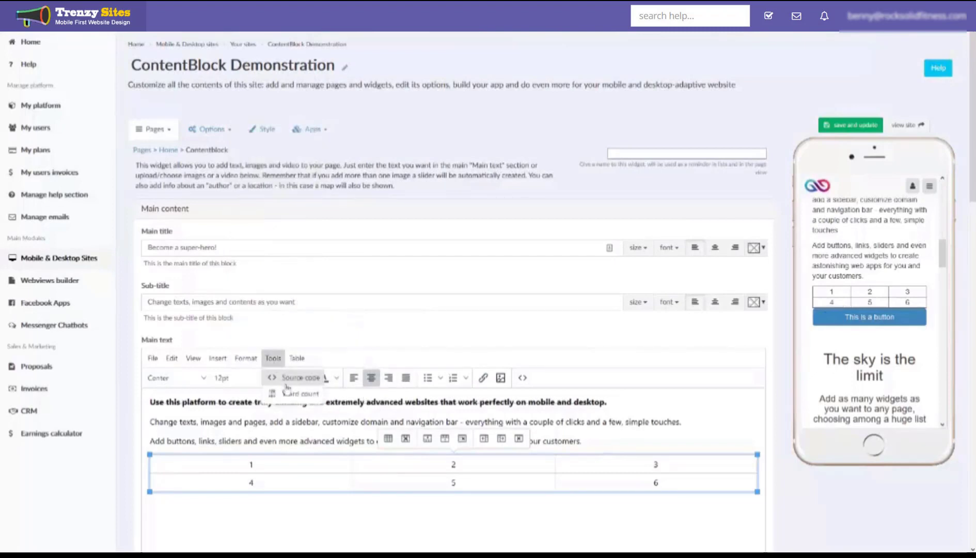
{"action": "scroll", "coordinate": [285, 396], "scroll_direction": "down", "scroll_amount": 2}
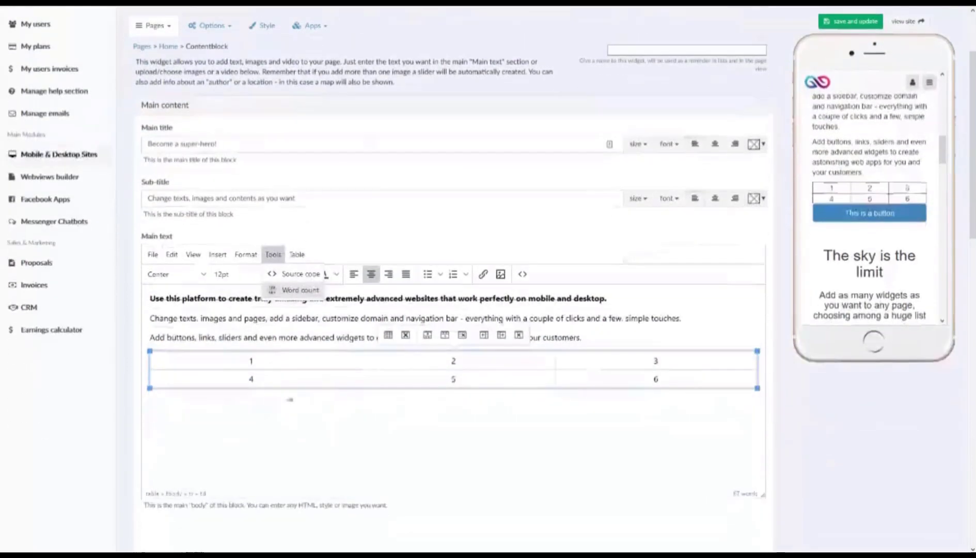
{"action": "left_click", "coordinate": [746, 496]}
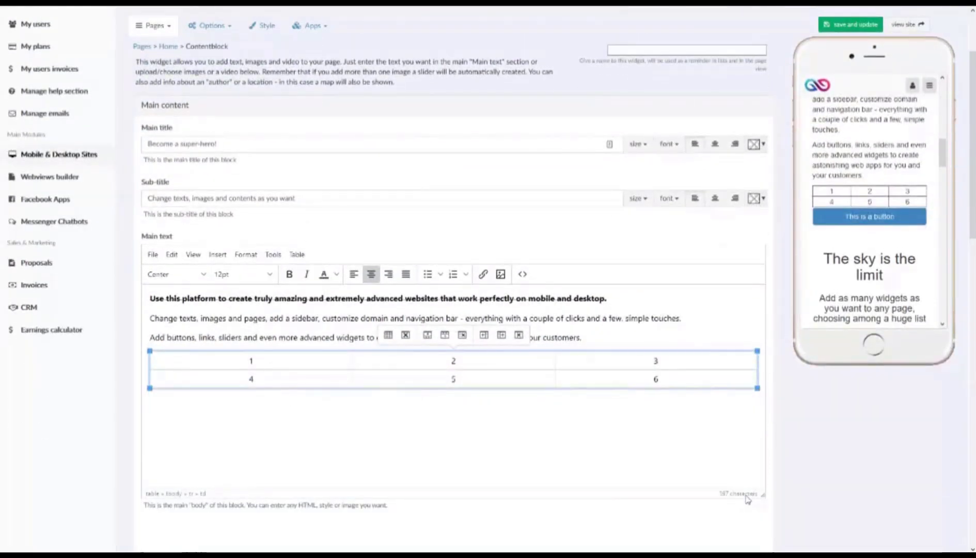
{"action": "left_click", "coordinate": [746, 497]}
{"action": "left_click", "coordinate": [745, 496]}
Examine the editor's tools and the table, row, column and cell commands for the main text.
{"action": "left_click", "coordinate": [248, 257]}
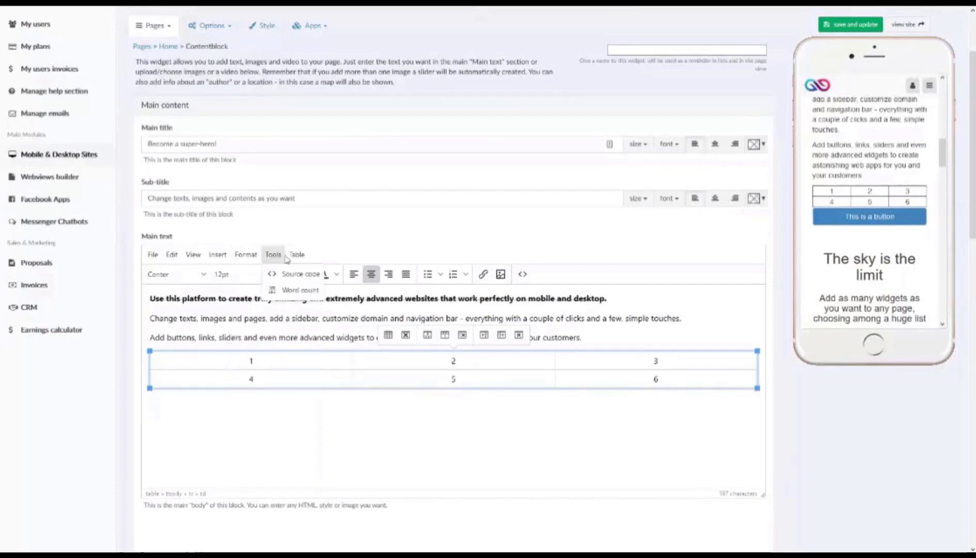
{"action": "left_click", "coordinate": [287, 255]}
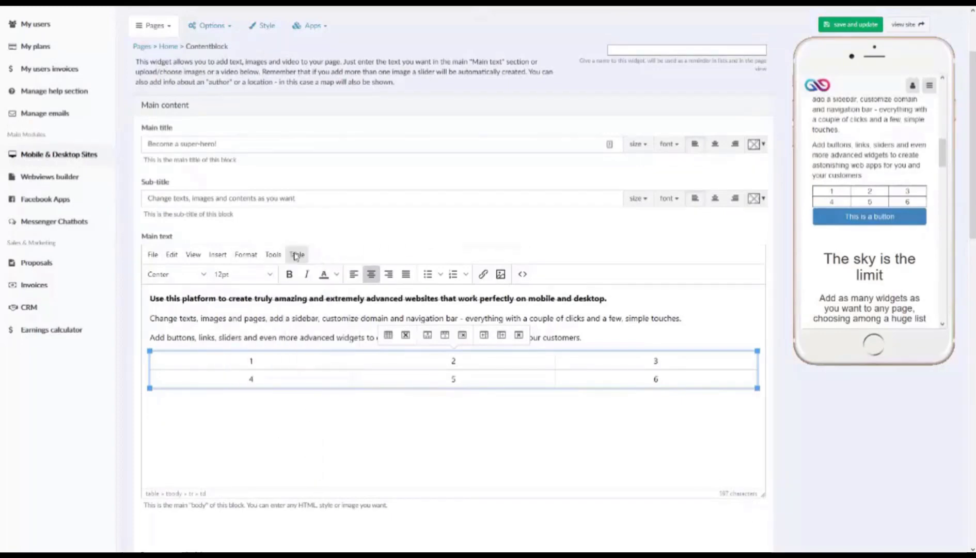
{"action": "left_click", "coordinate": [295, 257]}
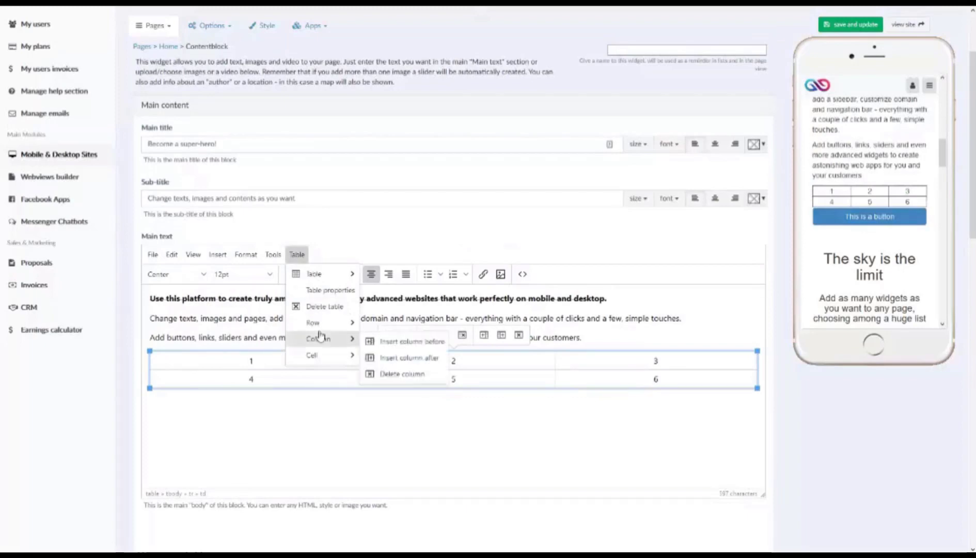
{"action": "left_click", "coordinate": [256, 451]}
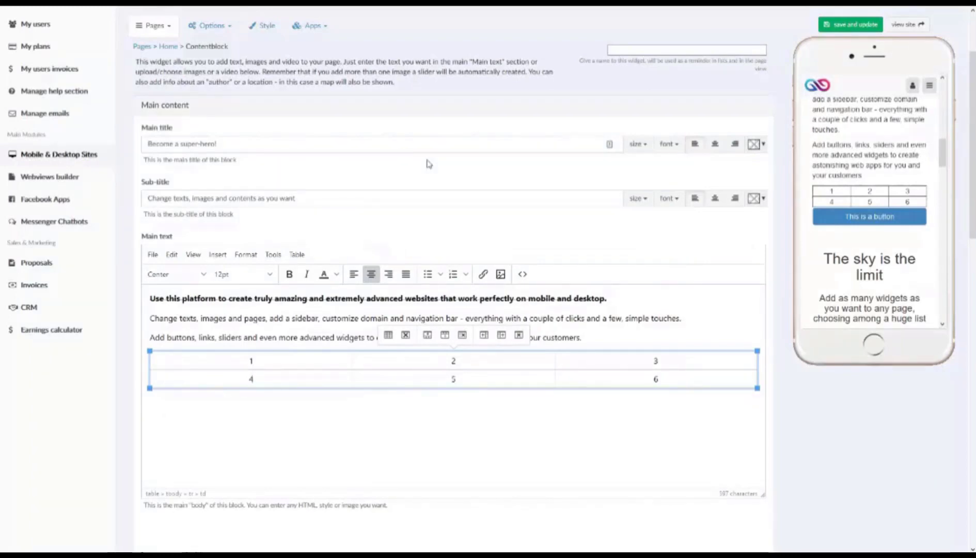
Set the images/video alignment to "above the whole text block", and save and update the widget.
{"action": "scroll", "coordinate": [426, 163], "scroll_direction": "down", "scroll_amount": 2}
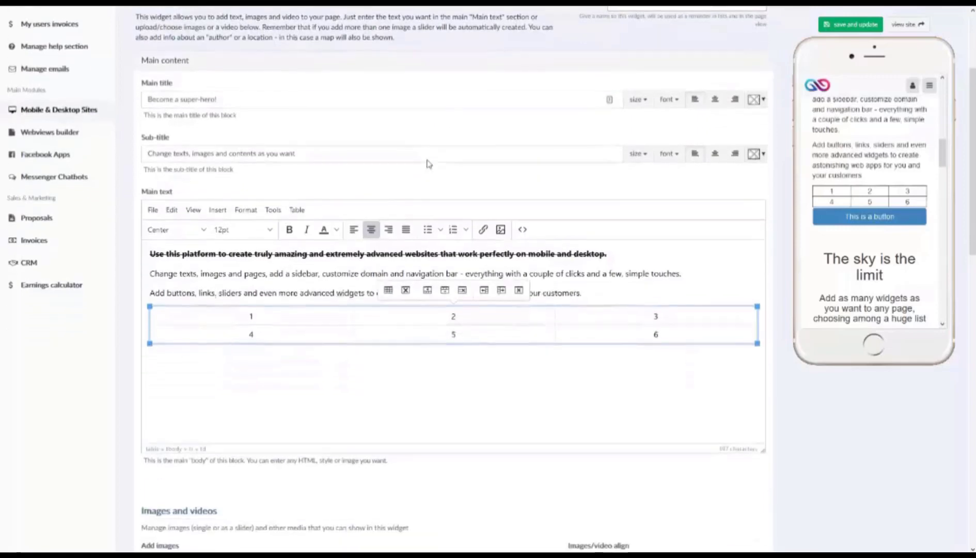
{"action": "scroll", "coordinate": [427, 163], "scroll_direction": "down", "scroll_amount": 2}
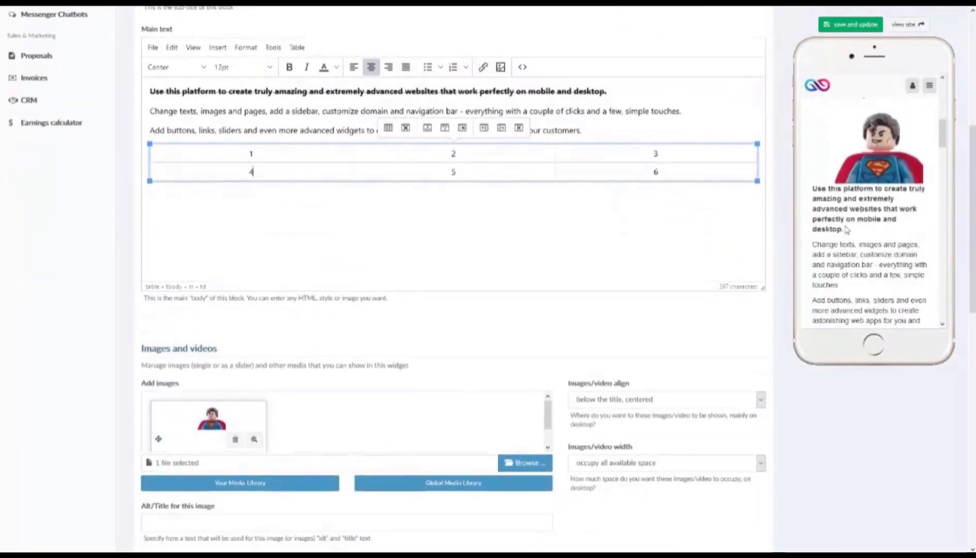
{"action": "scroll", "coordinate": [855, 226], "scroll_direction": "up", "scroll_amount": 1}
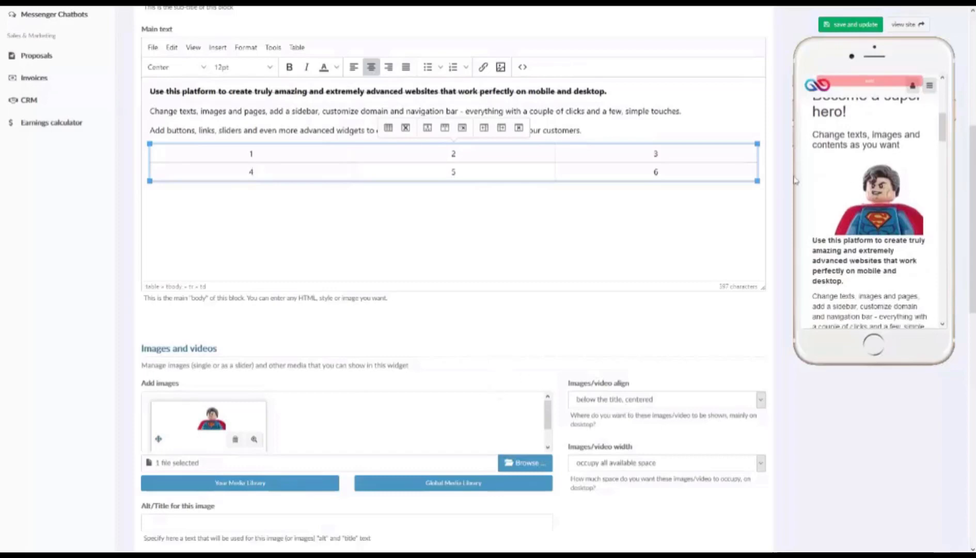
{"action": "left_click", "coordinate": [725, 401]}
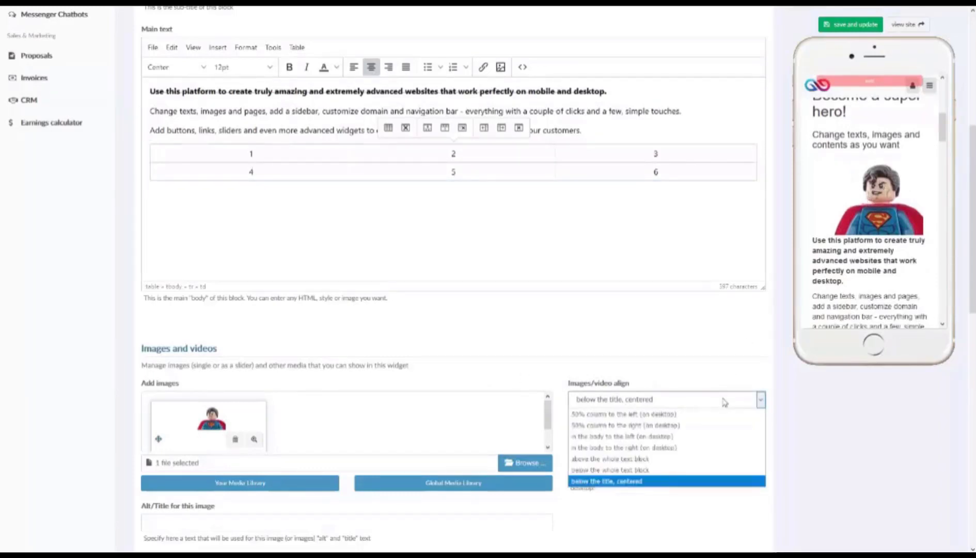
{"action": "left_click", "coordinate": [655, 459]}
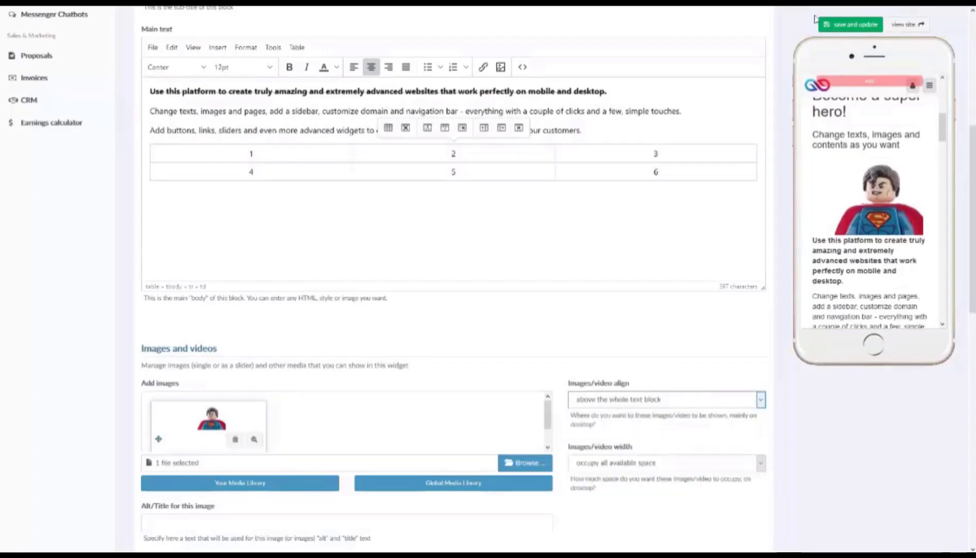
{"action": "left_click", "coordinate": [827, 24]}
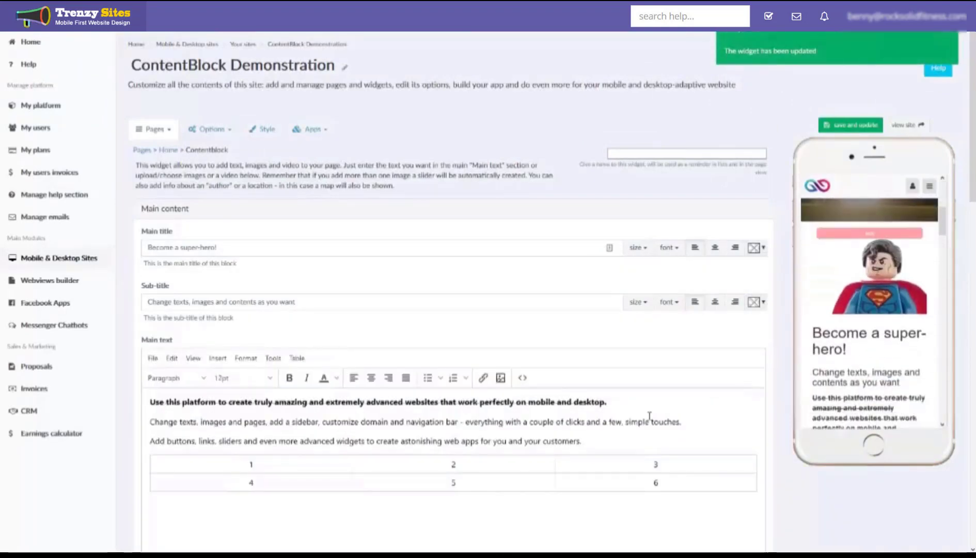
Examine the other alignment options available for the widget's images and video.
{"action": "scroll", "coordinate": [649, 415], "scroll_direction": "down", "scroll_amount": 5}
{"action": "left_click", "coordinate": [649, 450]}
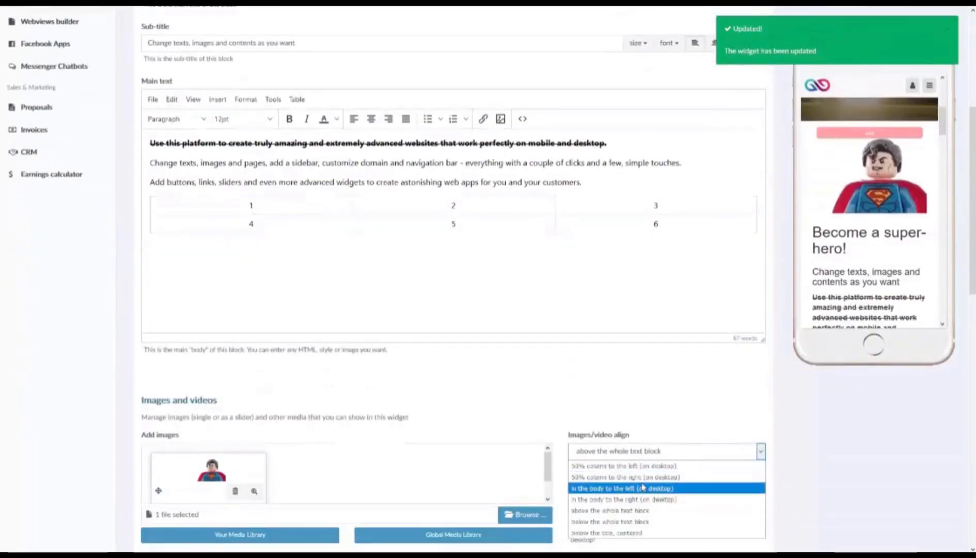
{"action": "left_click", "coordinate": [670, 453]}
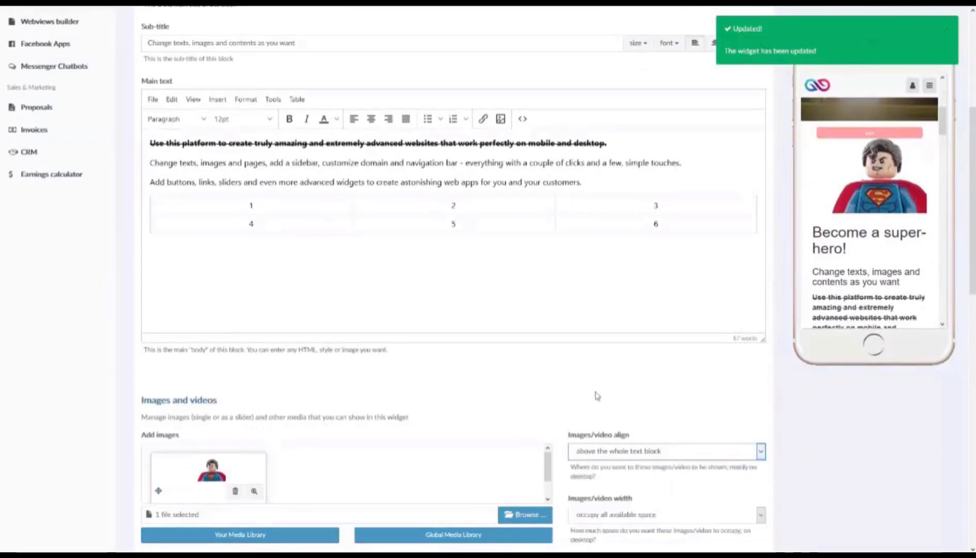
Add the aerial sunset city photo from the global media library to the widget's images and check it in the phone preview.
{"action": "scroll", "coordinate": [595, 394], "scroll_direction": "down", "scroll_amount": 3}
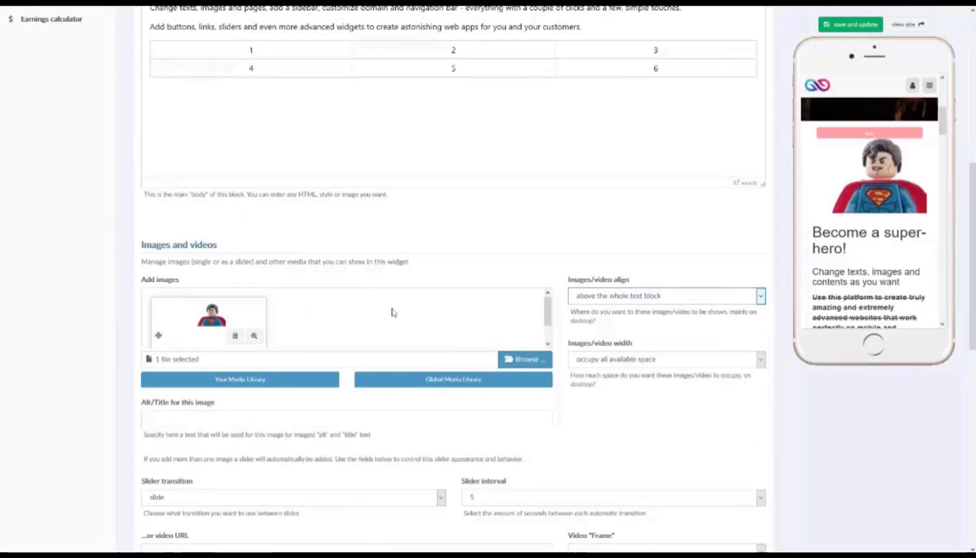
{"action": "left_click", "coordinate": [438, 378]}
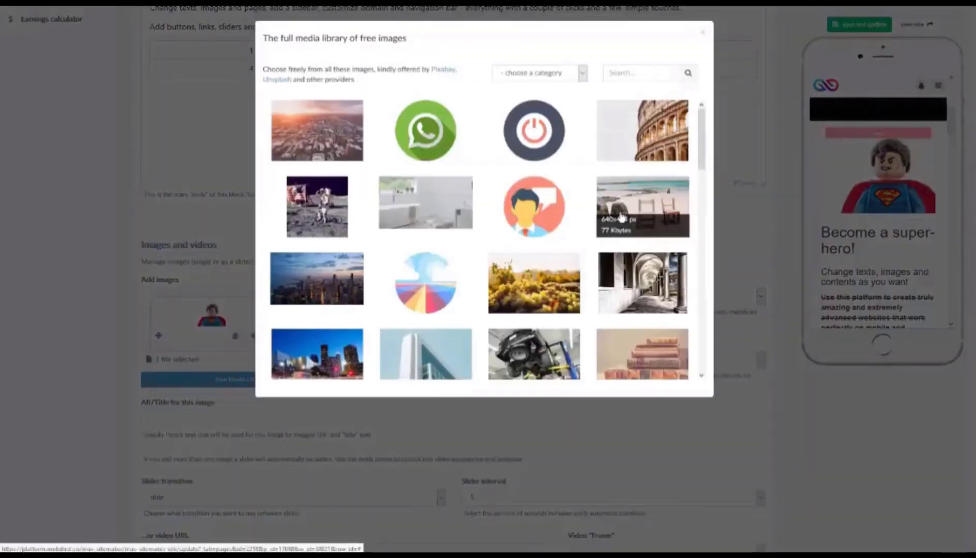
{"action": "left_click", "coordinate": [298, 113]}
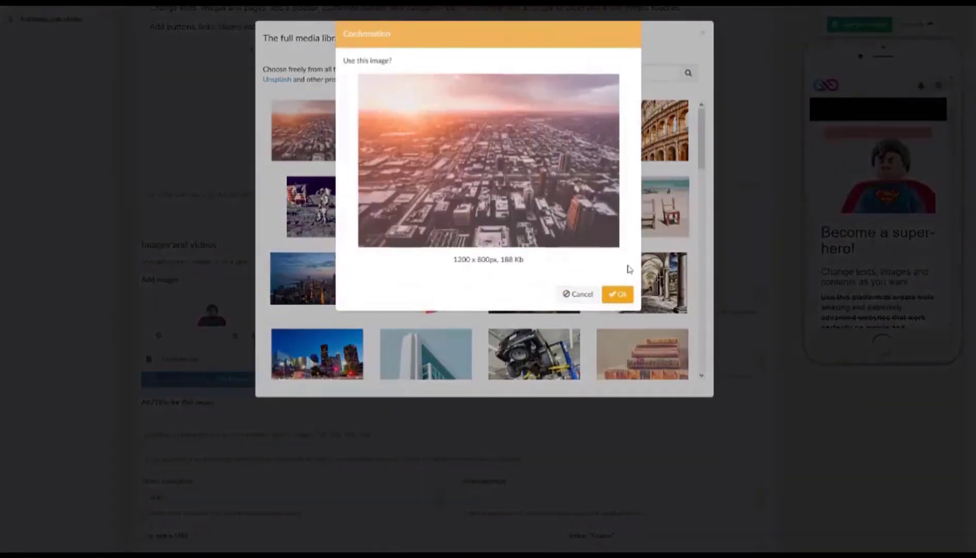
{"action": "left_click", "coordinate": [621, 295]}
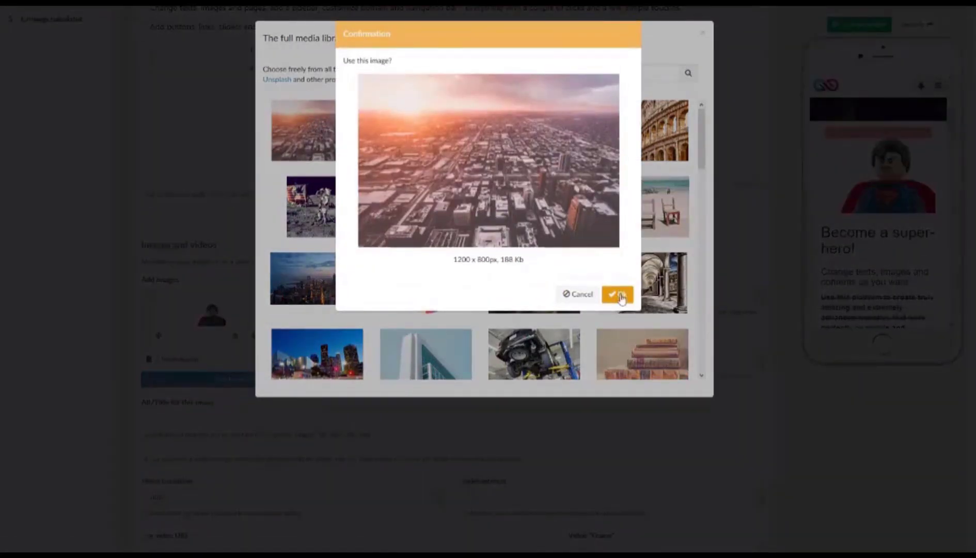
{"action": "left_click", "coordinate": [621, 295]}
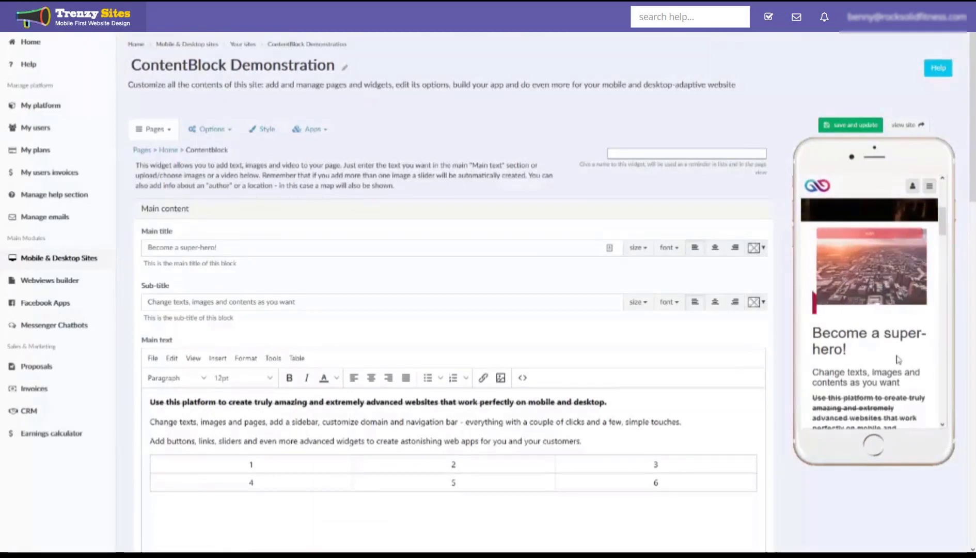
{"action": "scroll", "coordinate": [897, 358], "scroll_direction": "down", "scroll_amount": 3}
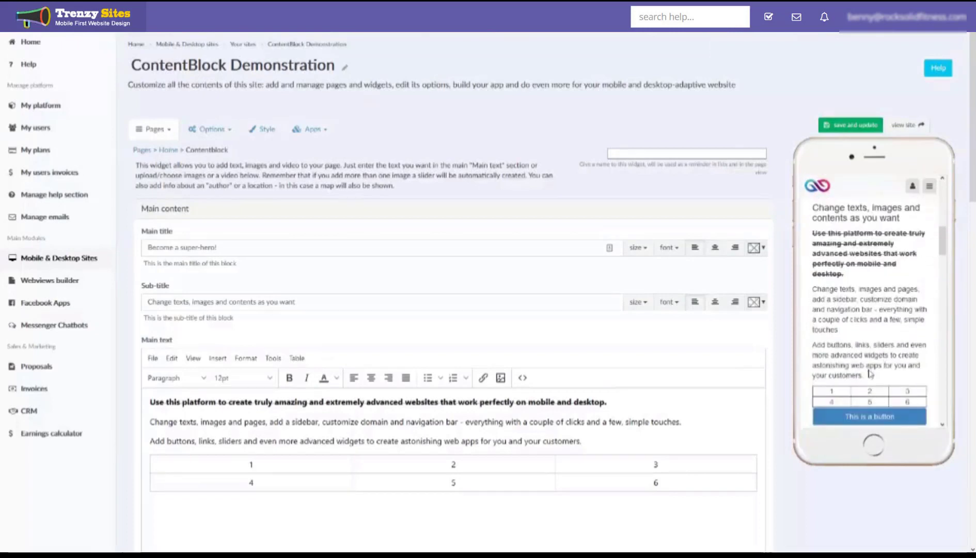
{"action": "scroll", "coordinate": [897, 359], "scroll_direction": "up", "scroll_amount": 4}
Examine the slider transition and slider interval options for the widget's images.
{"action": "scroll", "coordinate": [715, 409], "scroll_direction": "down", "scroll_amount": 7}
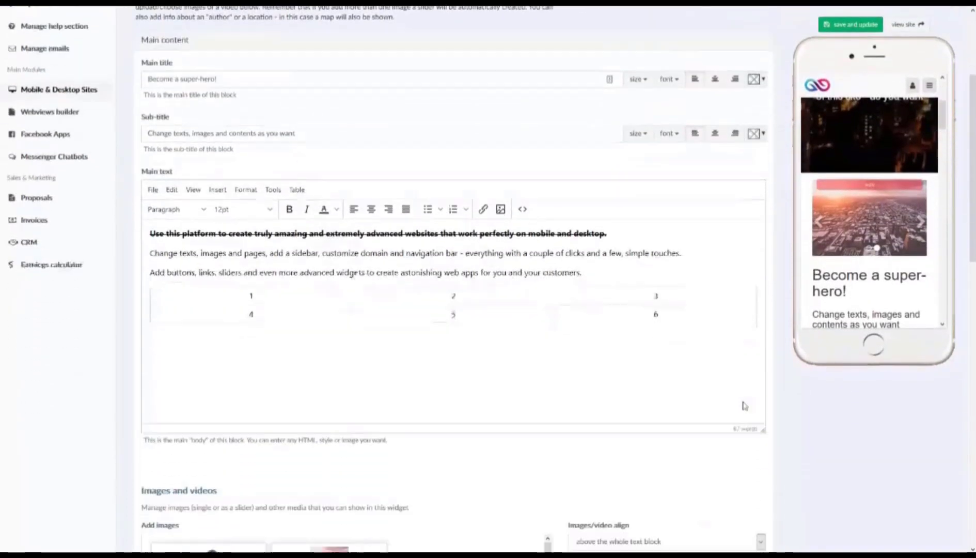
{"action": "scroll", "coordinate": [807, 411], "scroll_direction": "down", "scroll_amount": 3}
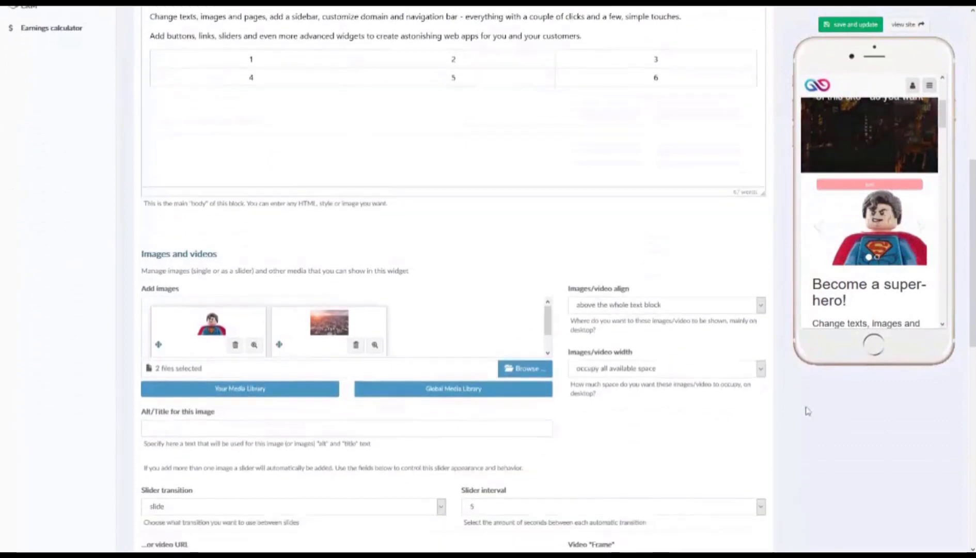
{"action": "scroll", "coordinate": [807, 410], "scroll_direction": "down", "scroll_amount": 3}
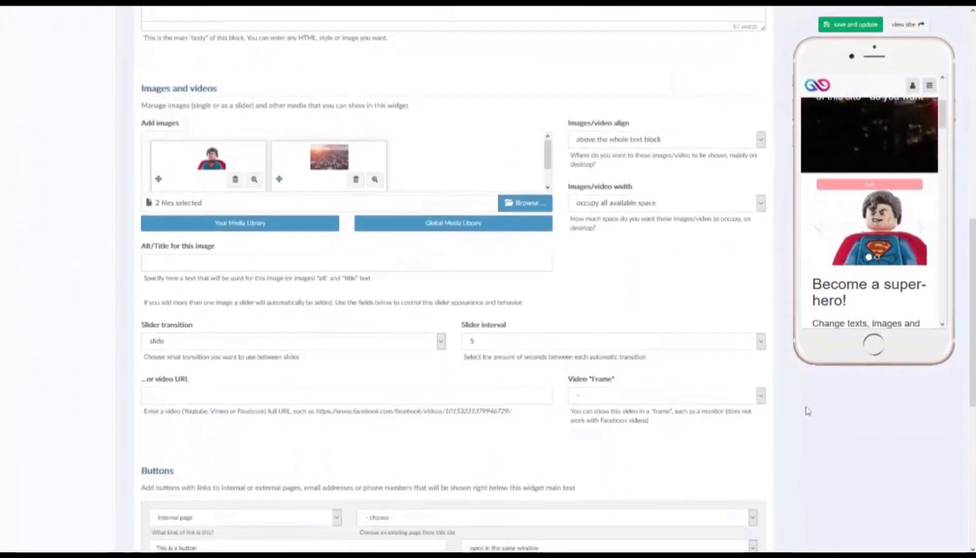
{"action": "left_click", "coordinate": [340, 299]}
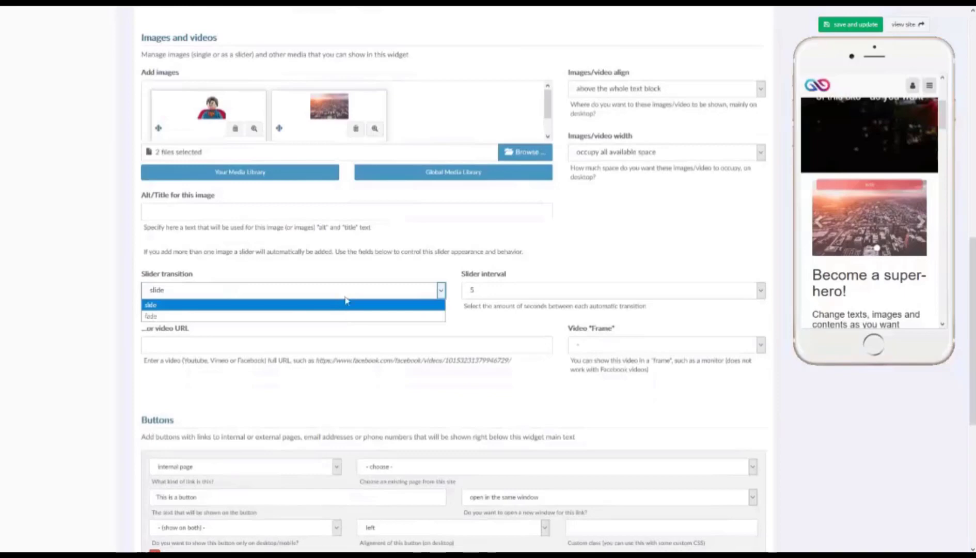
{"action": "left_click", "coordinate": [345, 302]}
{"action": "left_click", "coordinate": [498, 294]}
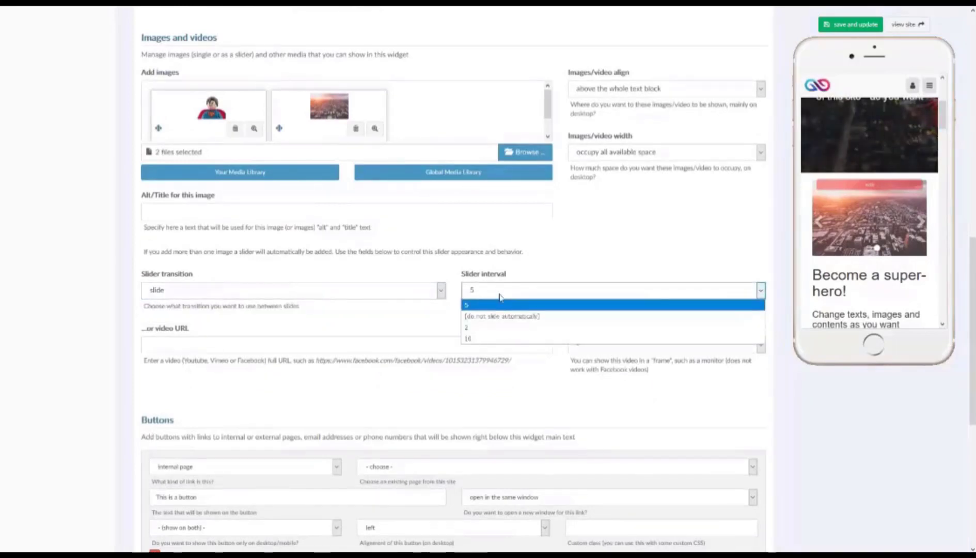
{"action": "left_click", "coordinate": [499, 291]}
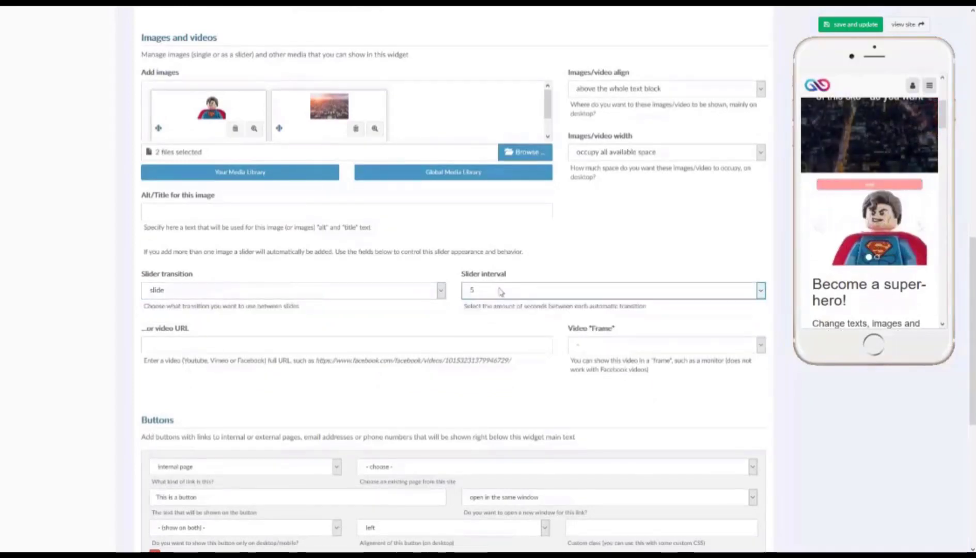
Examine the video URL field and the frame options available for a video.
{"action": "scroll", "coordinate": [499, 291], "scroll_direction": "up", "scroll_amount": 1}
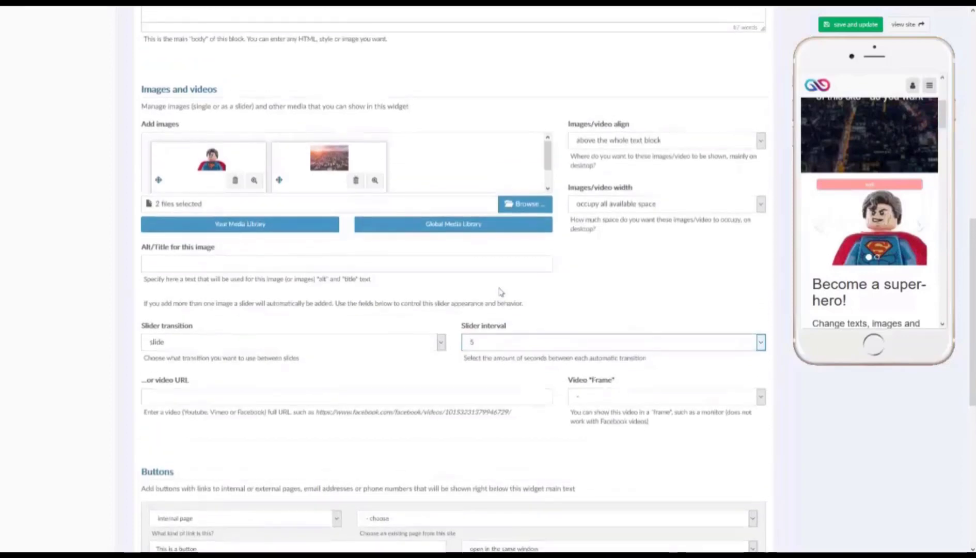
{"action": "scroll", "coordinate": [499, 292], "scroll_direction": "up", "scroll_amount": 1}
{"action": "left_click", "coordinate": [279, 454]}
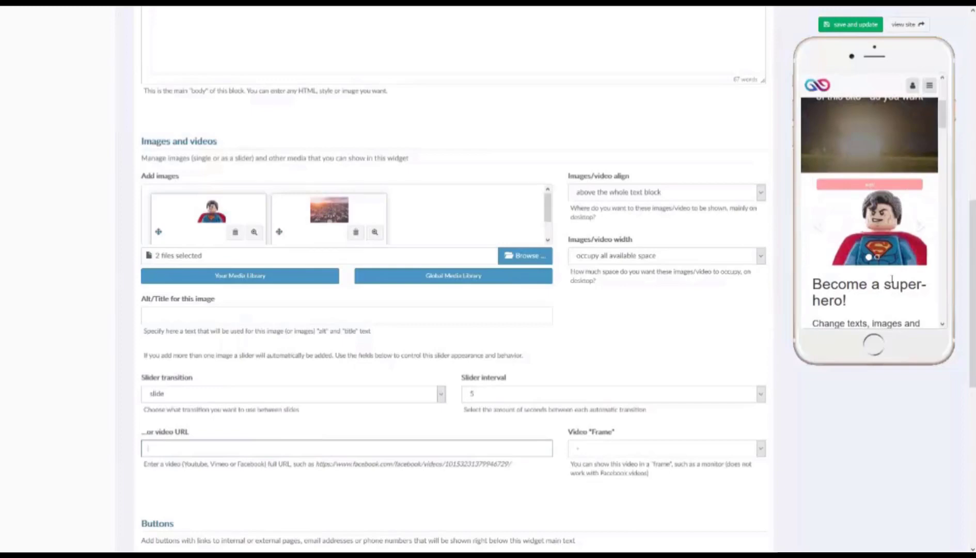
{"action": "left_click", "coordinate": [695, 448]}
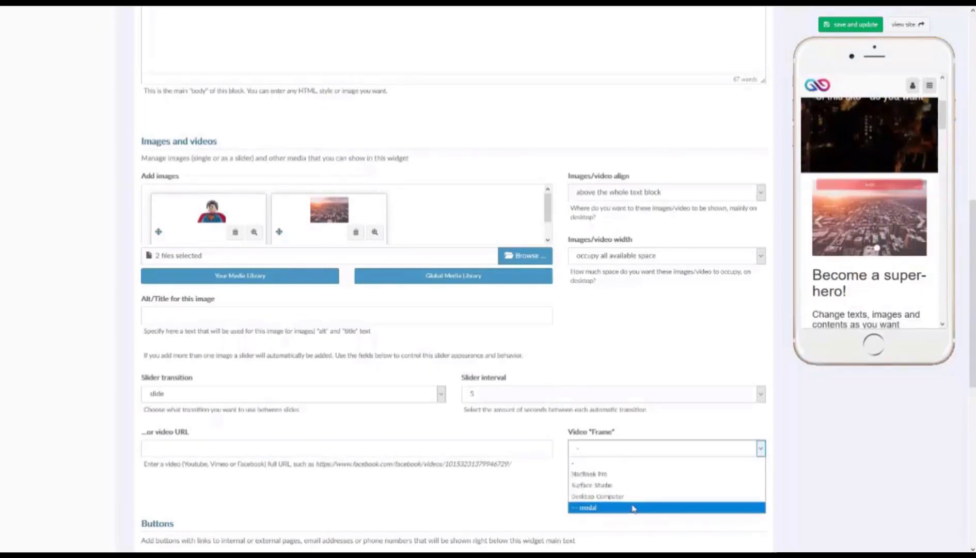
{"action": "left_click", "coordinate": [759, 449]}
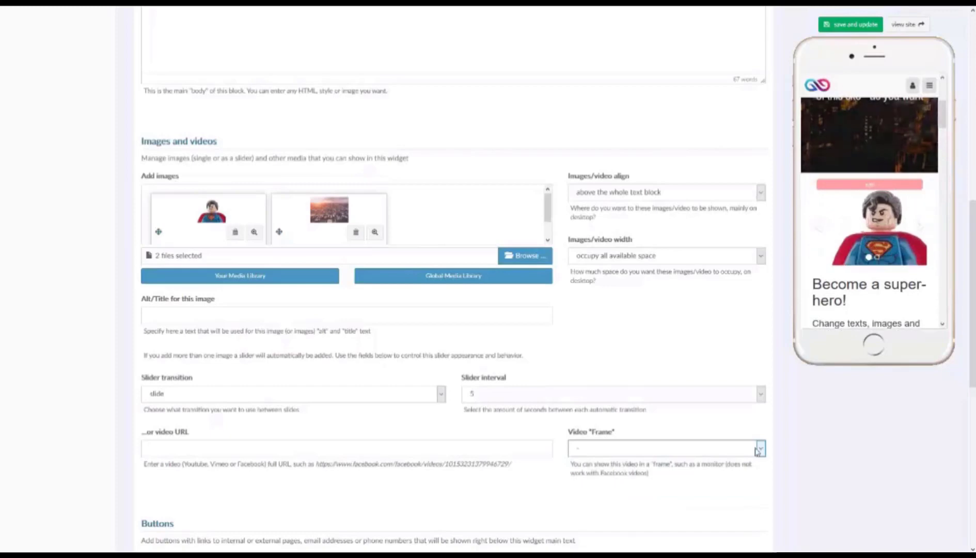
Examine the widget's button settings, including the button text, the link types and the internal pages available as a link target.
{"action": "scroll", "coordinate": [535, 442], "scroll_direction": "down", "scroll_amount": 2}
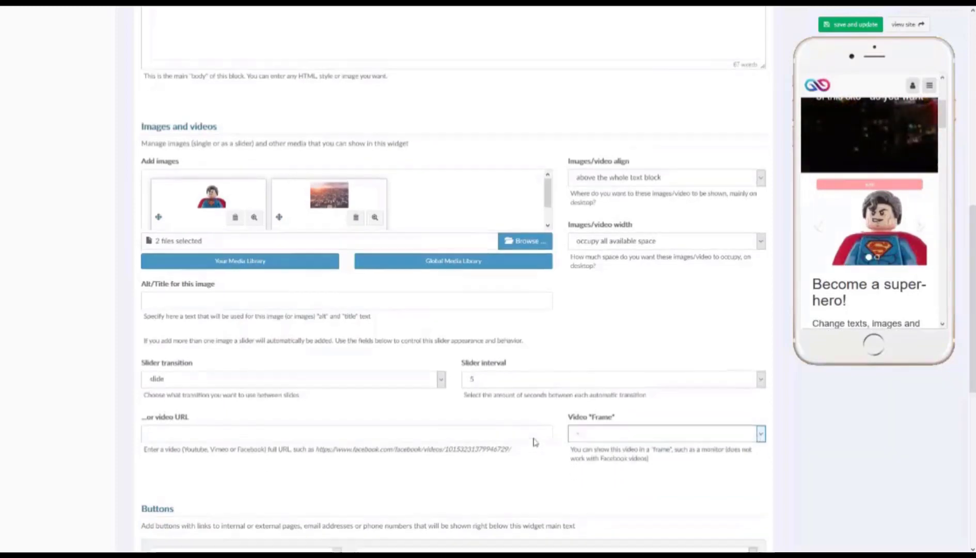
{"action": "scroll", "coordinate": [418, 475], "scroll_direction": "down", "scroll_amount": 2}
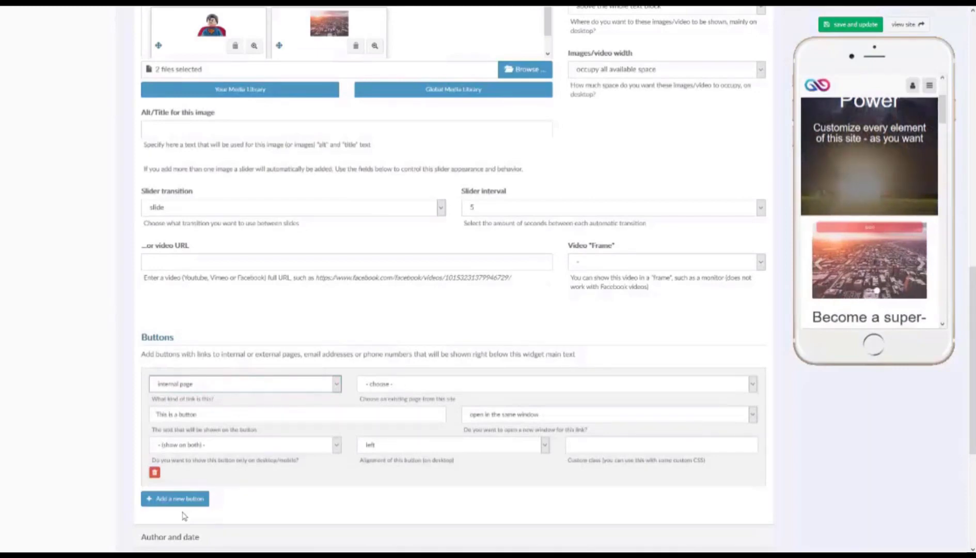
{"action": "scroll", "coordinate": [856, 207], "scroll_direction": "down", "scroll_amount": 6}
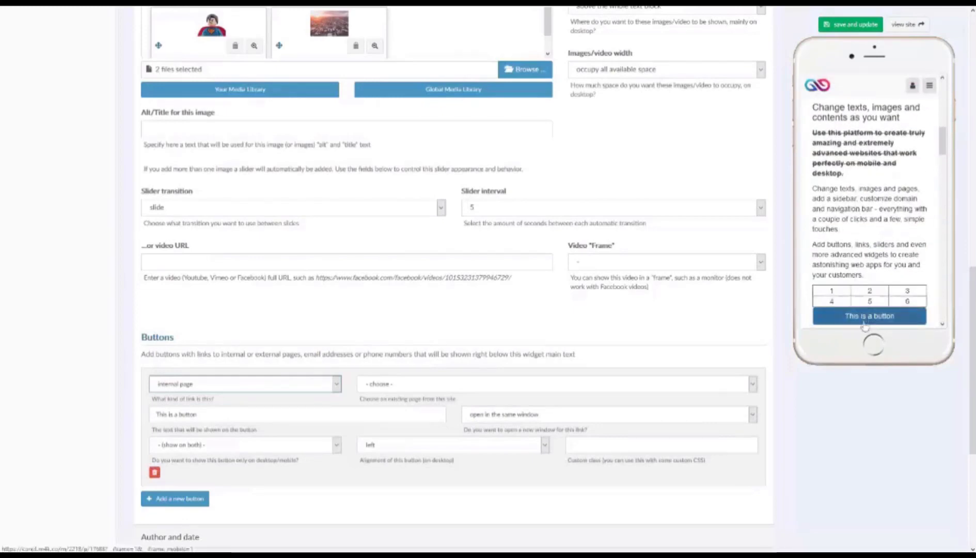
{"action": "triple_click", "coordinate": [229, 416]}
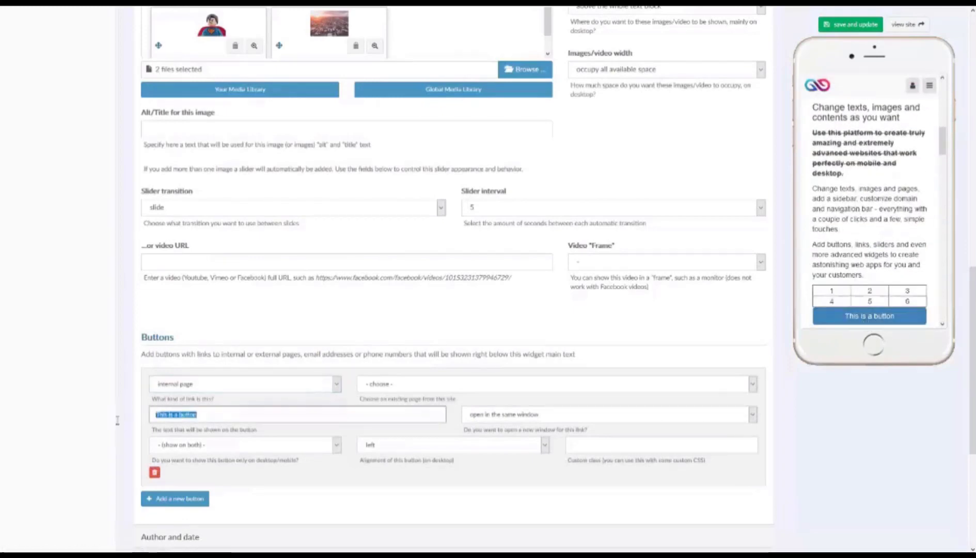
{"action": "left_click", "coordinate": [241, 388]}
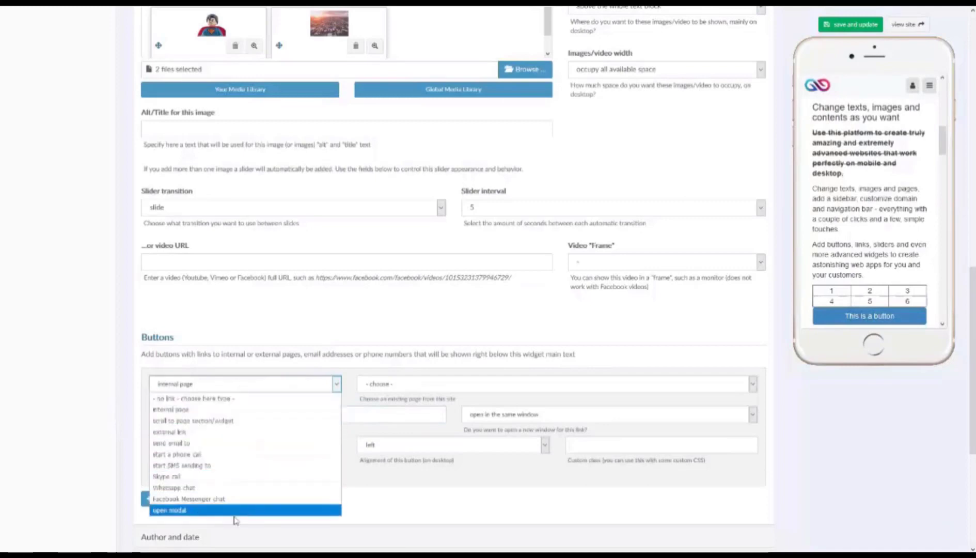
{"action": "left_click", "coordinate": [515, 386]}
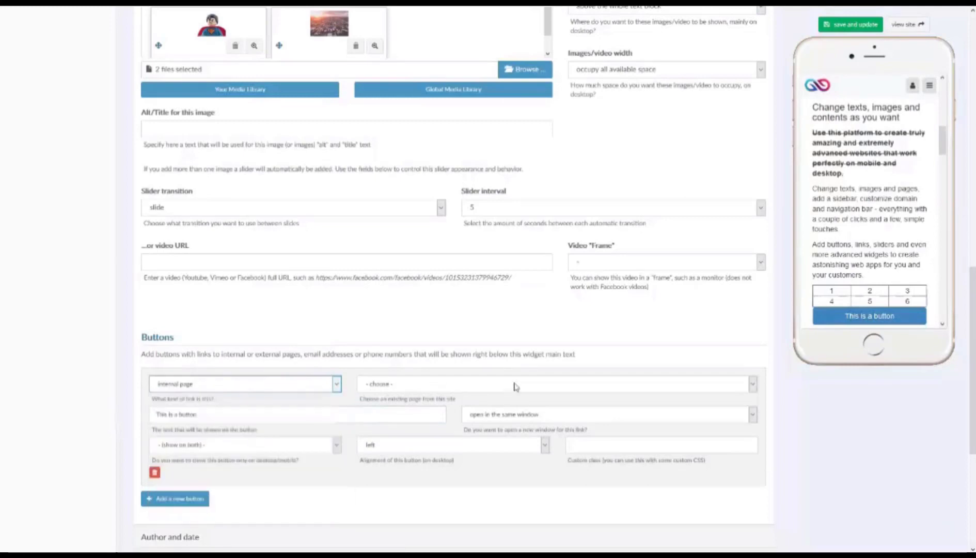
{"action": "left_click", "coordinate": [514, 387]}
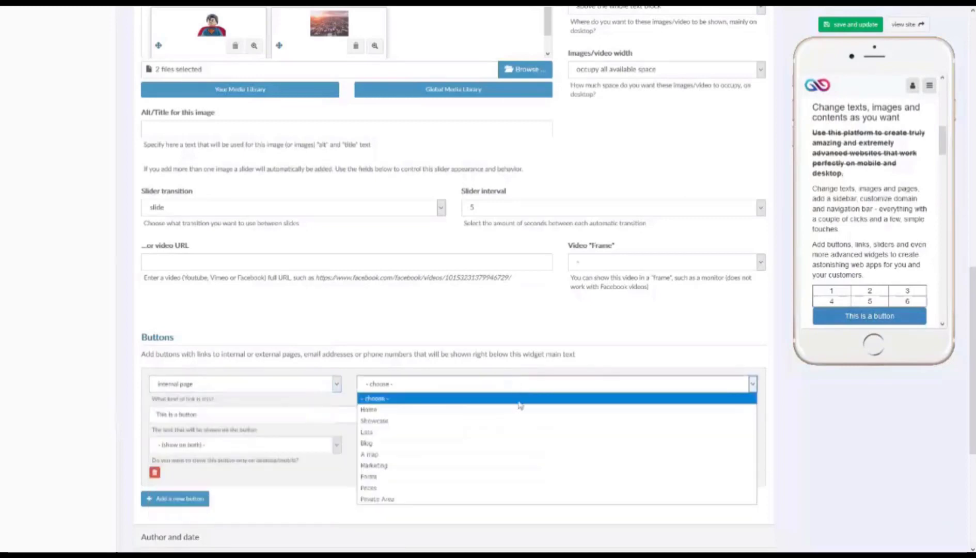
{"action": "left_click", "coordinate": [490, 385]}
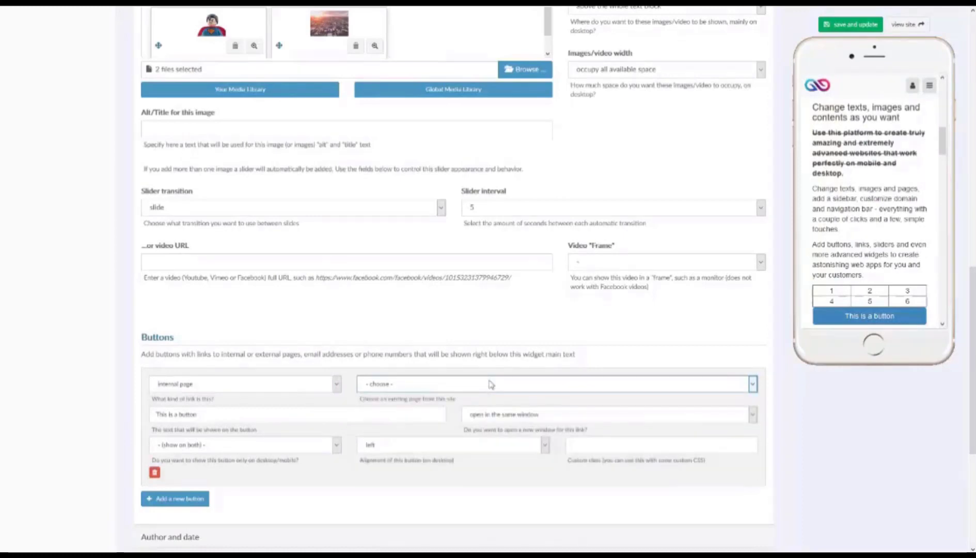
Collapse the Main content section and expand the Author and date section of the widget.
{"action": "scroll", "coordinate": [465, 331], "scroll_direction": "down", "scroll_amount": 3}
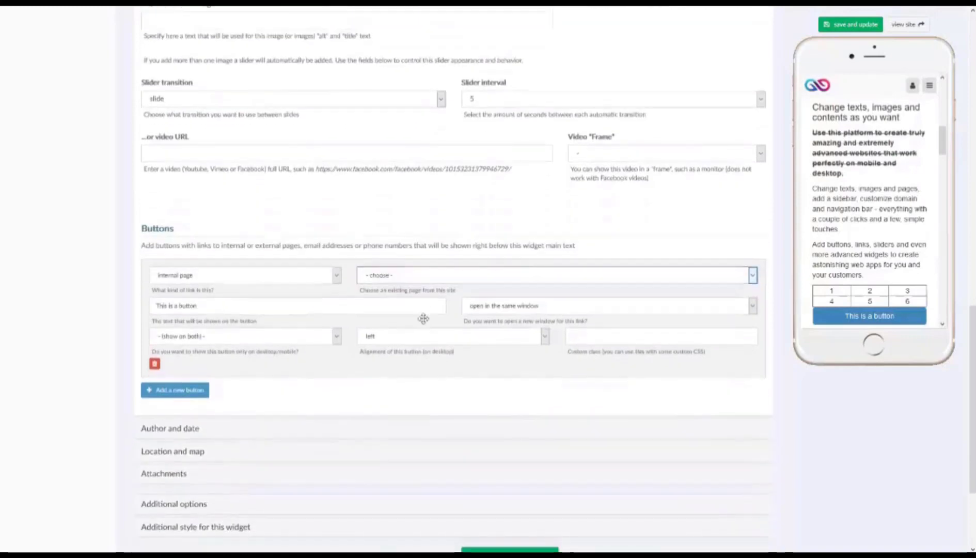
{"action": "scroll", "coordinate": [423, 319], "scroll_direction": "up", "scroll_amount": 10}
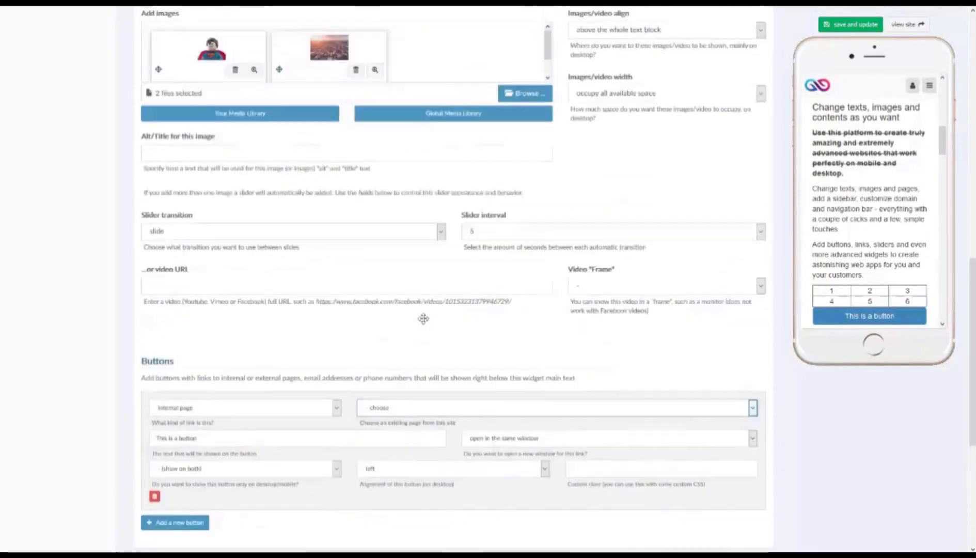
{"action": "scroll", "coordinate": [422, 322], "scroll_direction": "up", "scroll_amount": 7}
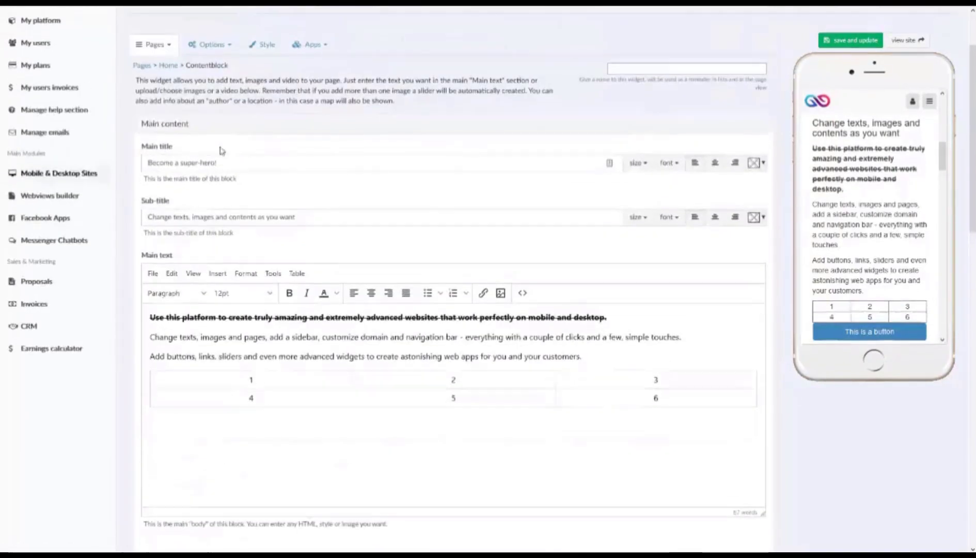
{"action": "scroll", "coordinate": [194, 227], "scroll_direction": "down", "scroll_amount": 2}
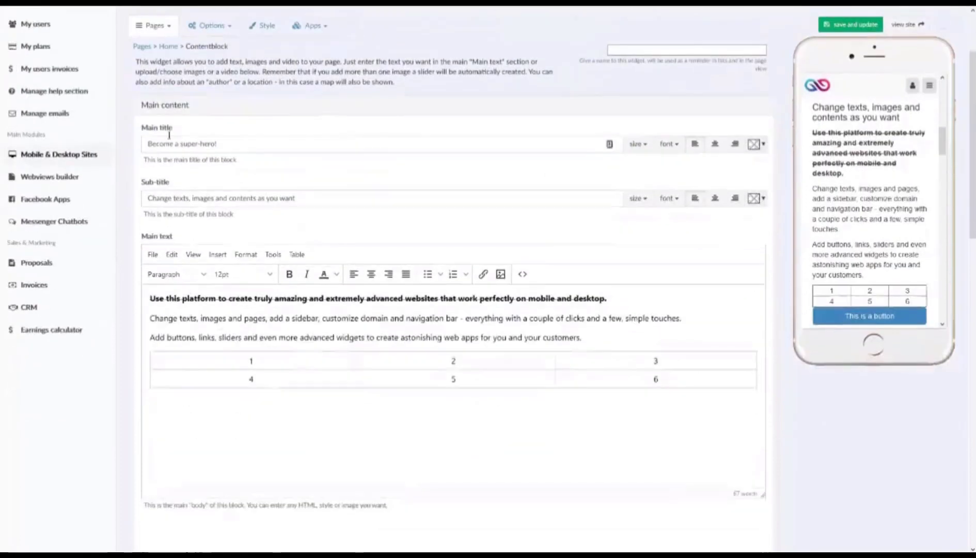
{"action": "left_click", "coordinate": [160, 106]}
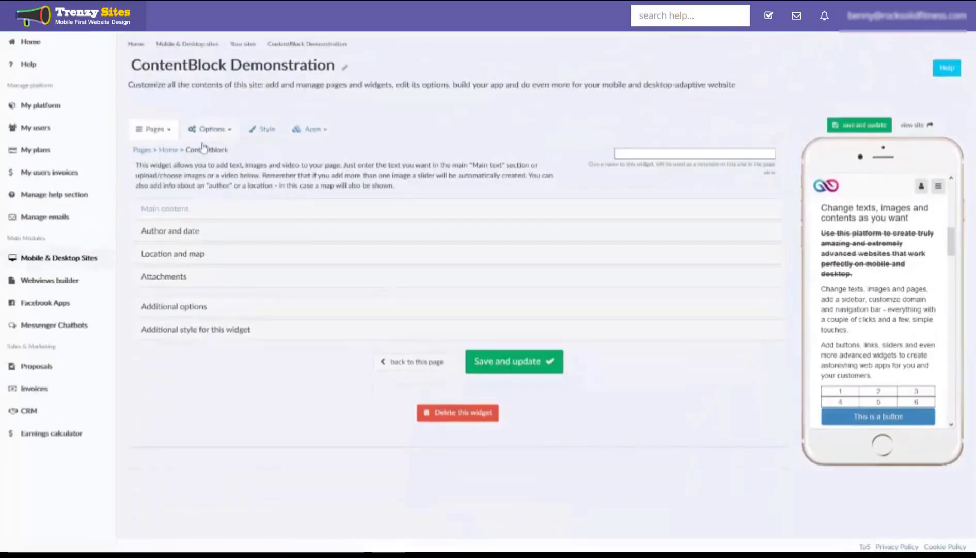
{"action": "left_click", "coordinate": [175, 234]}
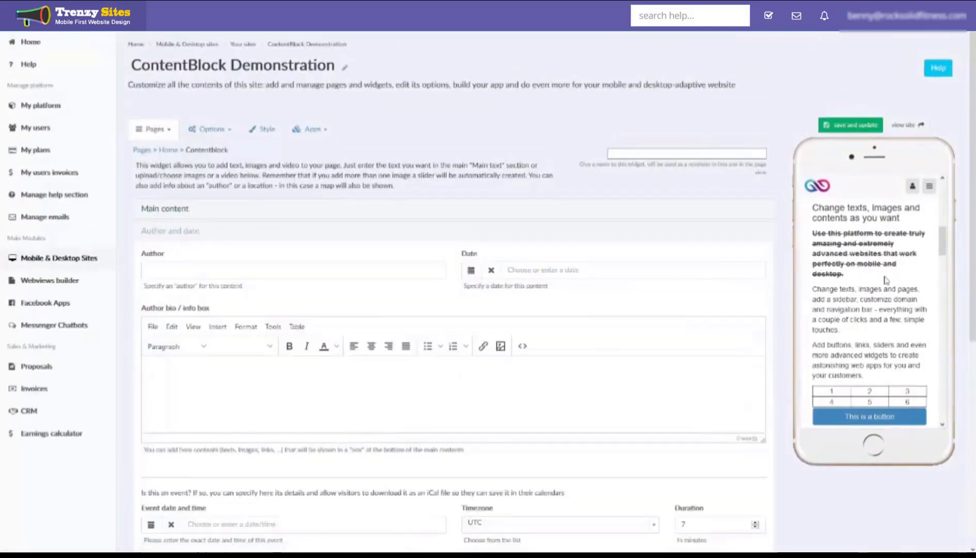
Set the content's author to "Author Name" and its date to 16-Apr-2019.
{"action": "scroll", "coordinate": [885, 278], "scroll_direction": "up", "scroll_amount": 3}
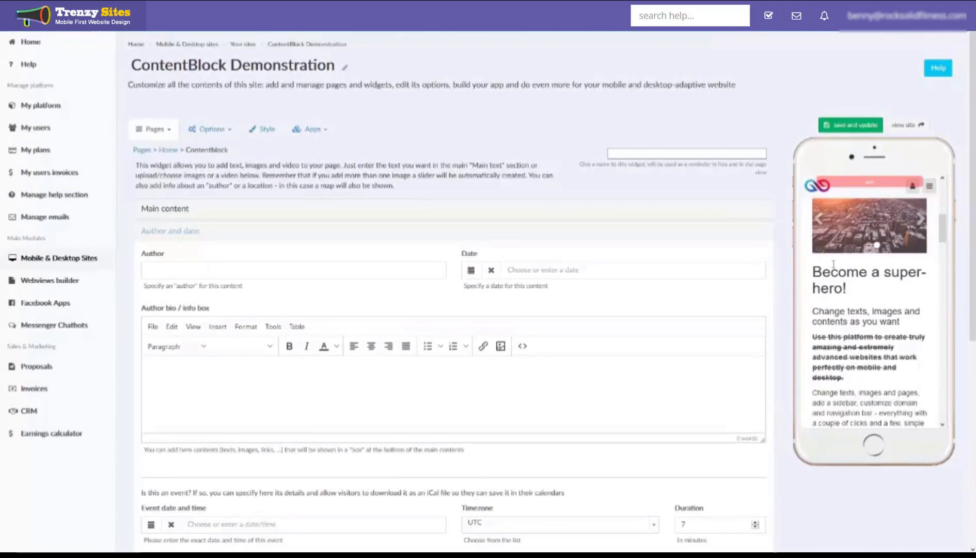
{"action": "left_click", "coordinate": [217, 266]}
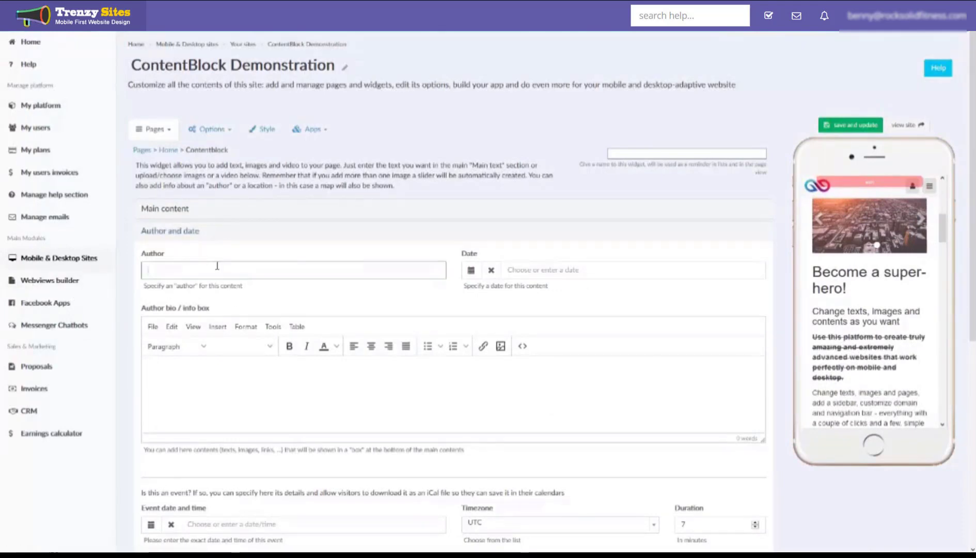
{"action": "type", "text": "Author"}
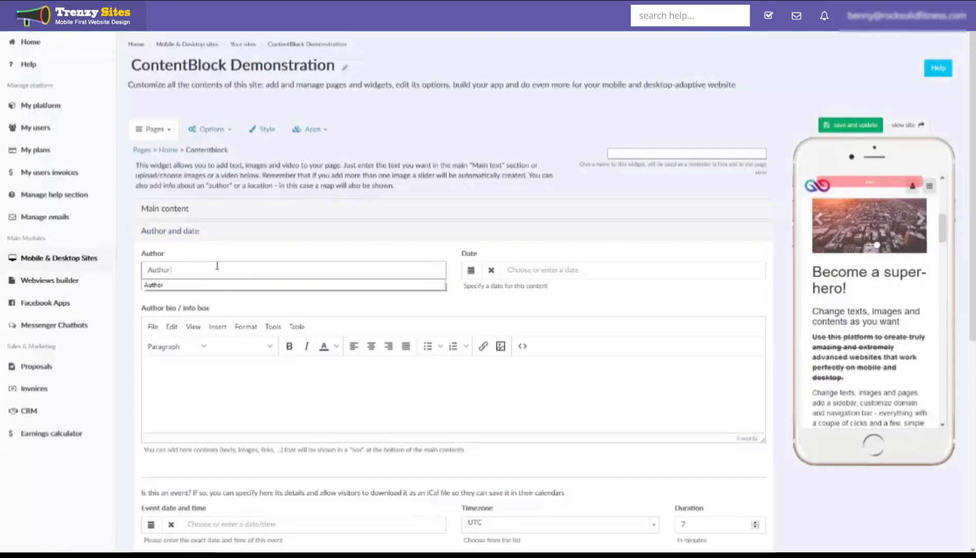
{"action": "type", "text": " Name"}
{"action": "left_click", "coordinate": [471, 270]}
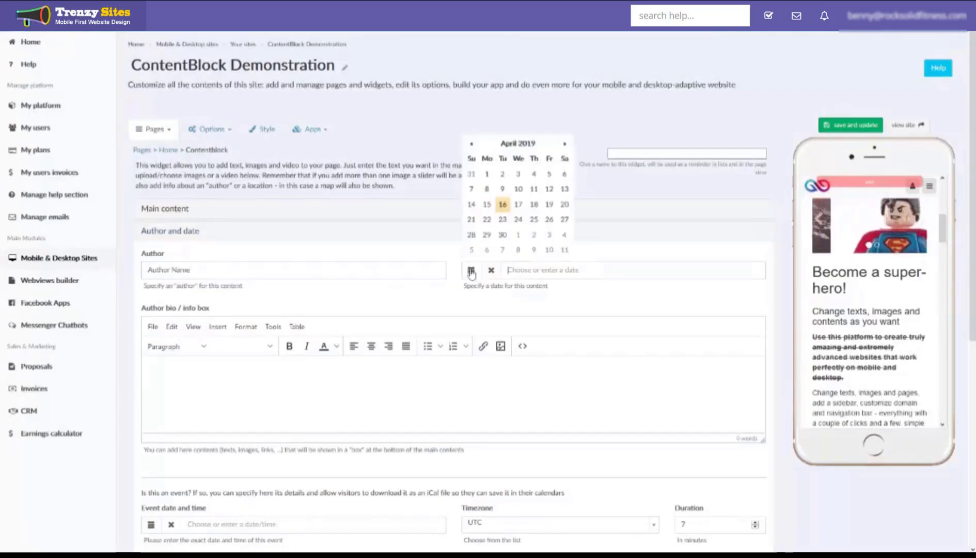
{"action": "left_click", "coordinate": [505, 209]}
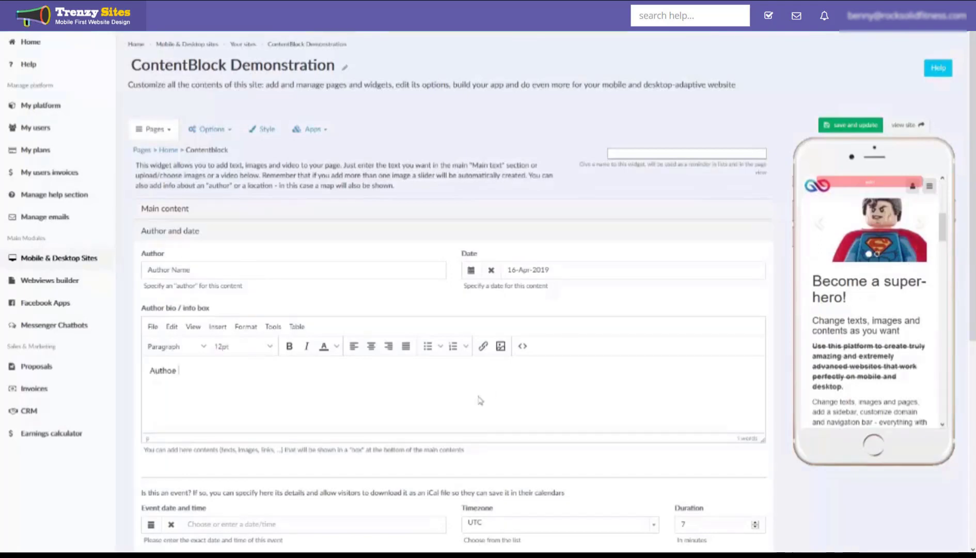
Enter "Author Bio" in the author bio / info box and save the widget.
{"action": "type", "text": "r"}
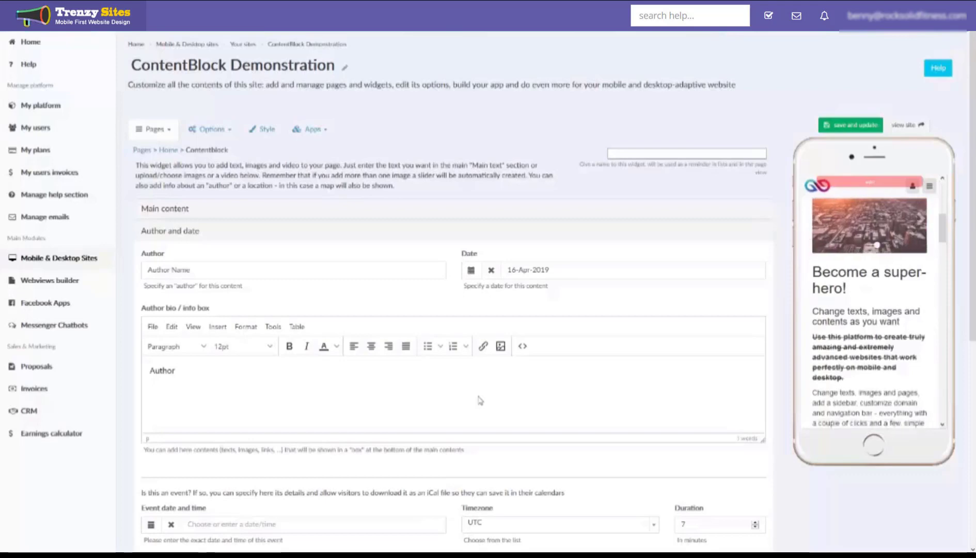
{"action": "type", "text": " Bio"}
{"action": "left_click", "coordinate": [847, 125]}
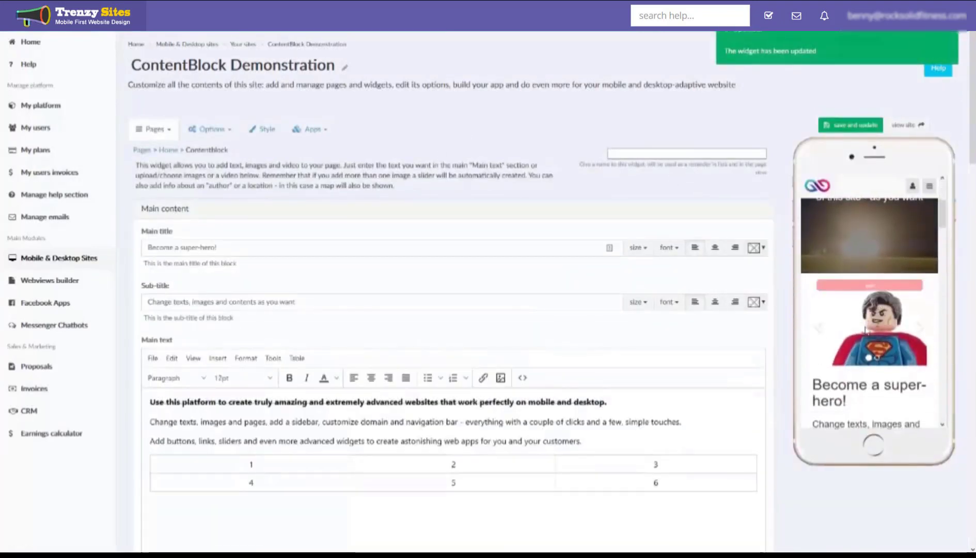
Check the placement of the date, author name and author bio in the phone preview.
{"action": "scroll", "coordinate": [857, 300], "scroll_direction": "down", "scroll_amount": 2}
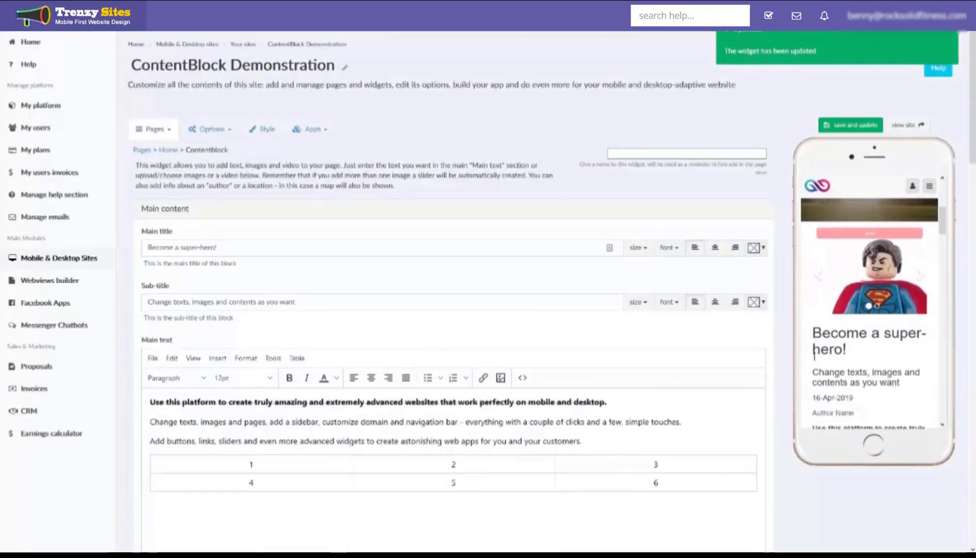
{"action": "scroll", "coordinate": [851, 339], "scroll_direction": "down", "scroll_amount": 1}
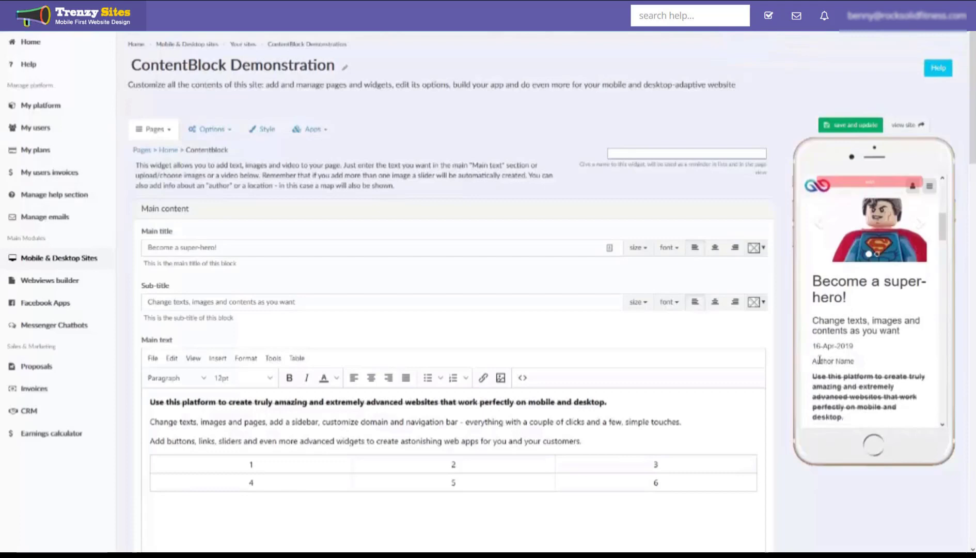
{"action": "scroll", "coordinate": [821, 357], "scroll_direction": "down", "scroll_amount": 1}
{"action": "scroll", "coordinate": [821, 356], "scroll_direction": "down", "scroll_amount": 5}
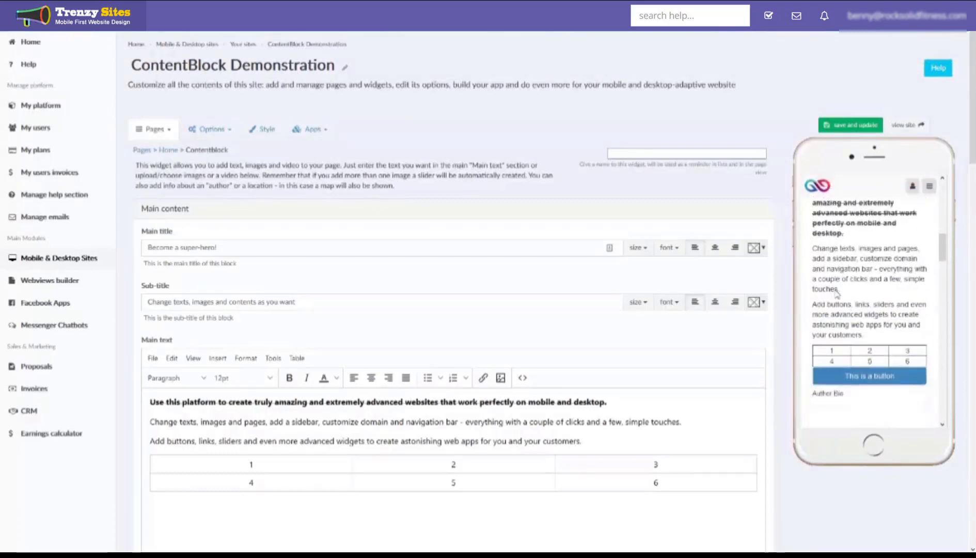
{"action": "left_click_drag", "start_coordinate": [850, 321], "coordinate": [810, 326]}
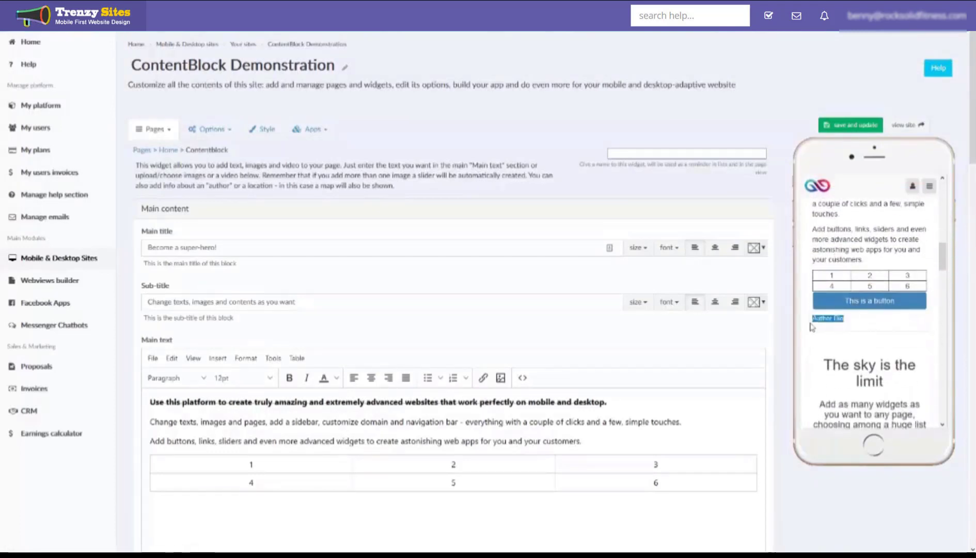
Review the Author and date section down to its event settings and compare the author fields with the phone preview.
{"action": "scroll", "coordinate": [468, 339], "scroll_direction": "down", "scroll_amount": 13}
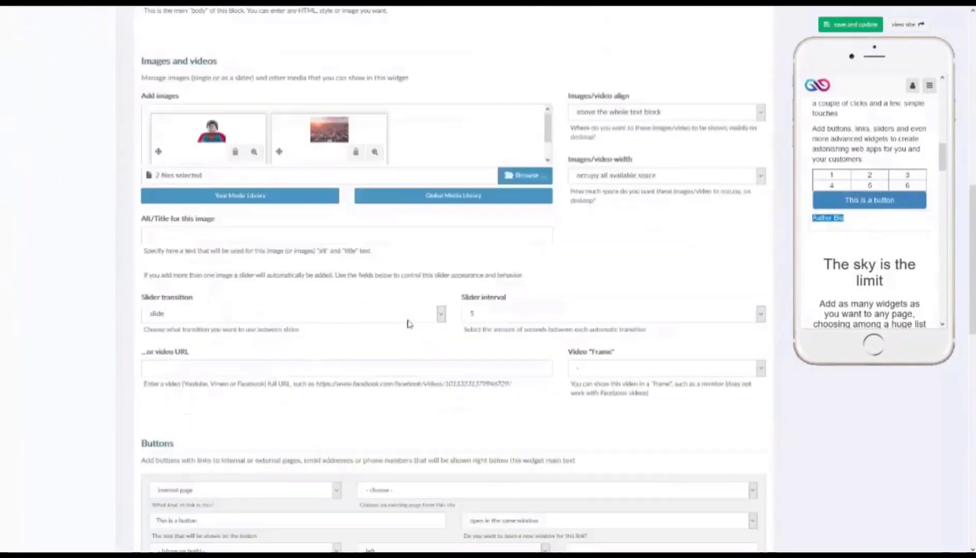
{"action": "scroll", "coordinate": [145, 395], "scroll_direction": "down", "scroll_amount": 5}
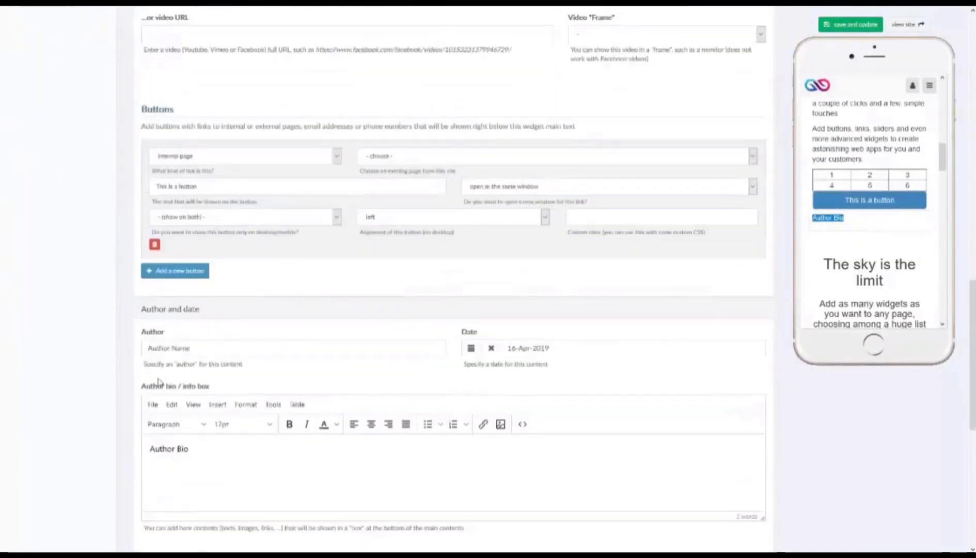
{"action": "triple_click", "coordinate": [289, 353]}
{"action": "scroll", "coordinate": [695, 371], "scroll_direction": "down", "scroll_amount": 2}
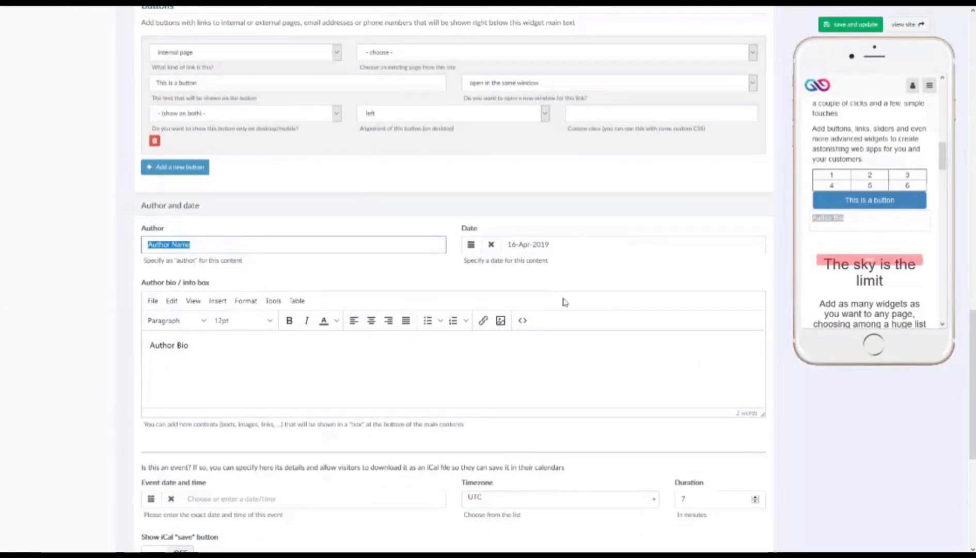
{"action": "scroll", "coordinate": [393, 373], "scroll_direction": "down", "scroll_amount": 2}
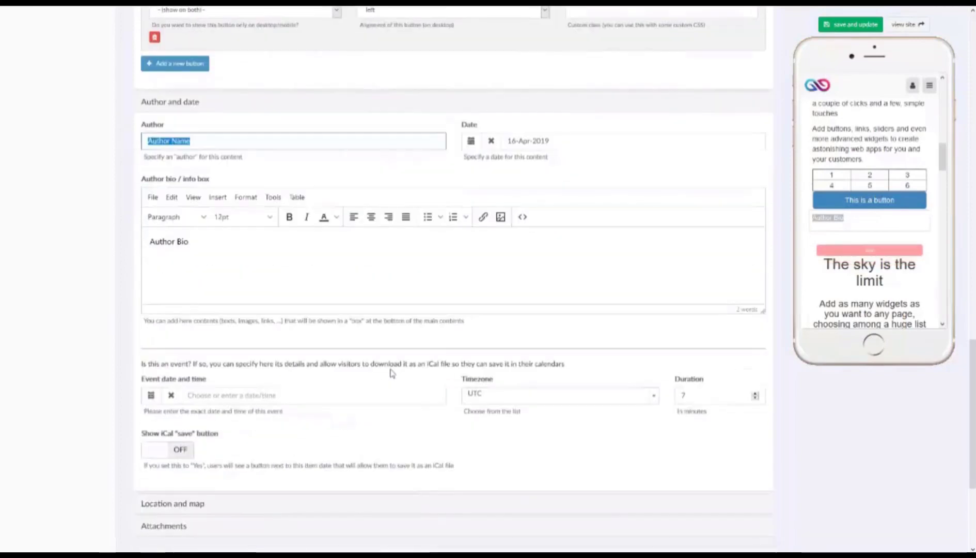
{"action": "scroll", "coordinate": [895, 231], "scroll_direction": "up", "scroll_amount": 5}
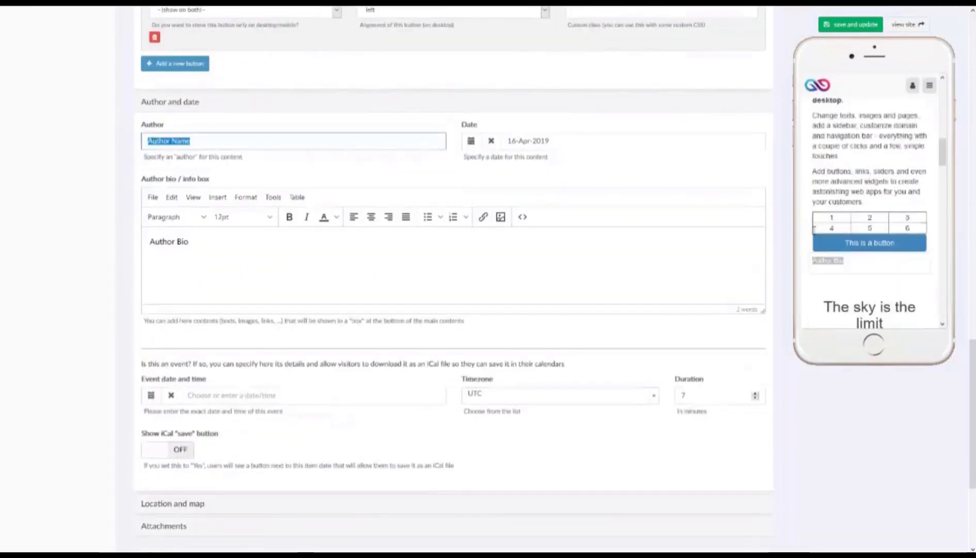
{"action": "scroll", "coordinate": [373, 278], "scroll_direction": "up", "scroll_amount": 5}
{"action": "scroll", "coordinate": [374, 277], "scroll_direction": "up", "scroll_amount": 15}
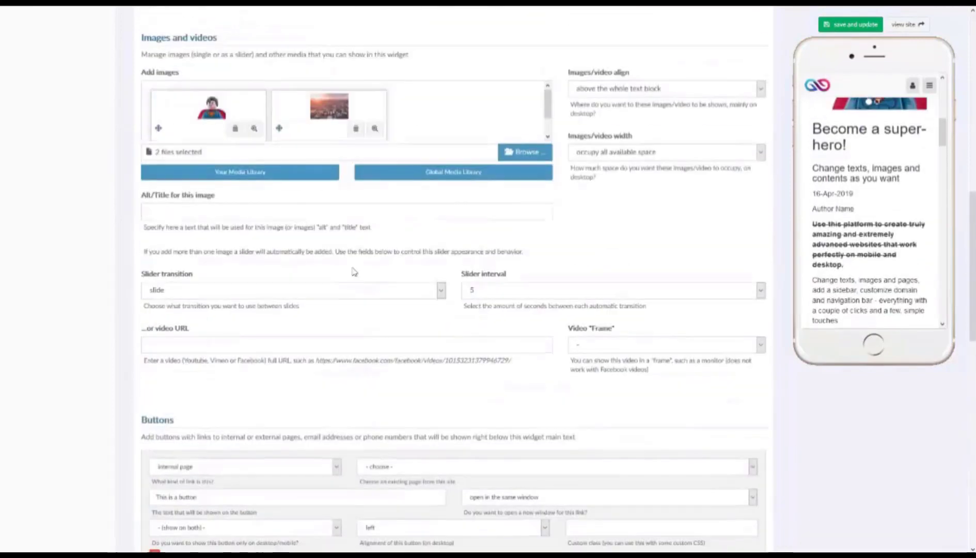
{"action": "scroll", "coordinate": [274, 440], "scroll_direction": "down", "scroll_amount": 18}
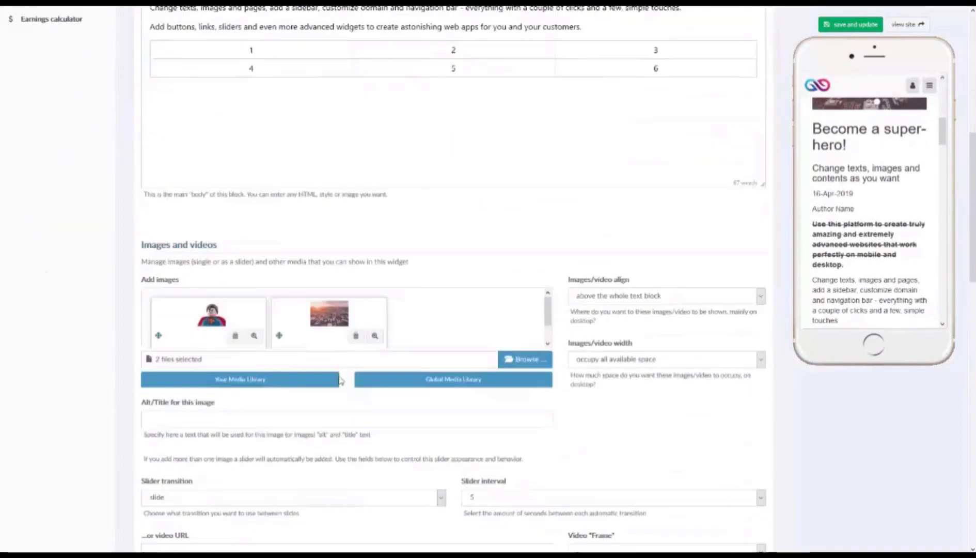
{"action": "scroll", "coordinate": [250, 391], "scroll_direction": "down", "scroll_amount": 4}
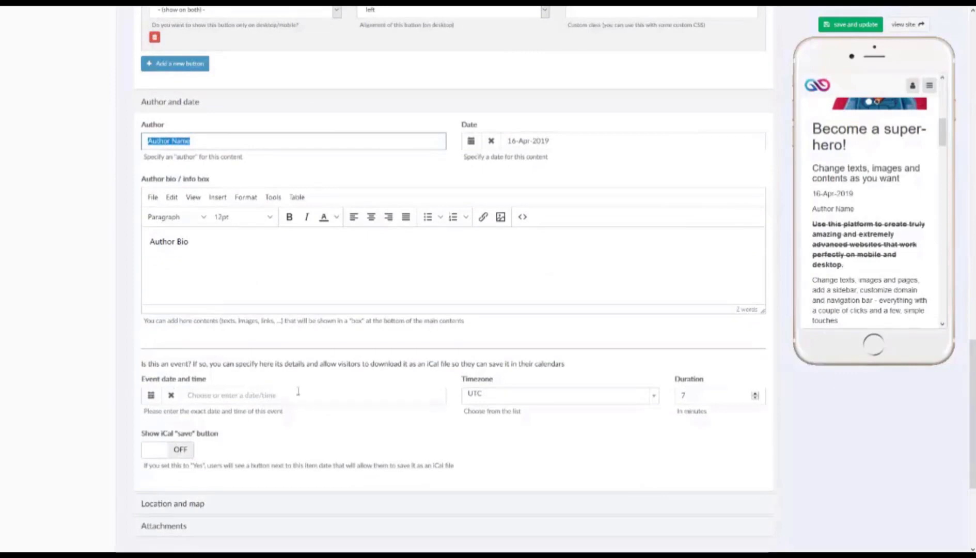
Examine the event date picker and the timezone options for an event.
{"action": "left_click", "coordinate": [152, 395]}
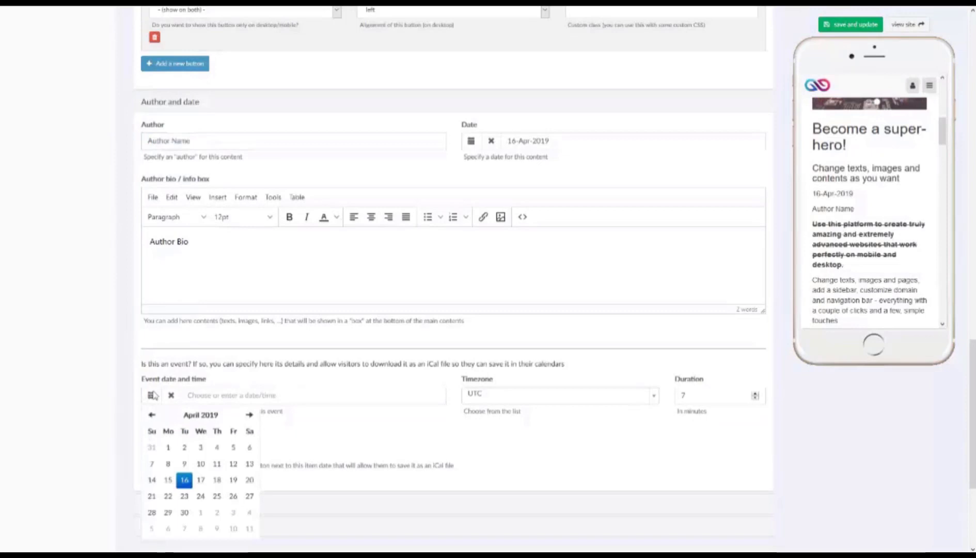
{"action": "left_click", "coordinate": [636, 394]}
{"action": "left_click", "coordinate": [727, 372]}
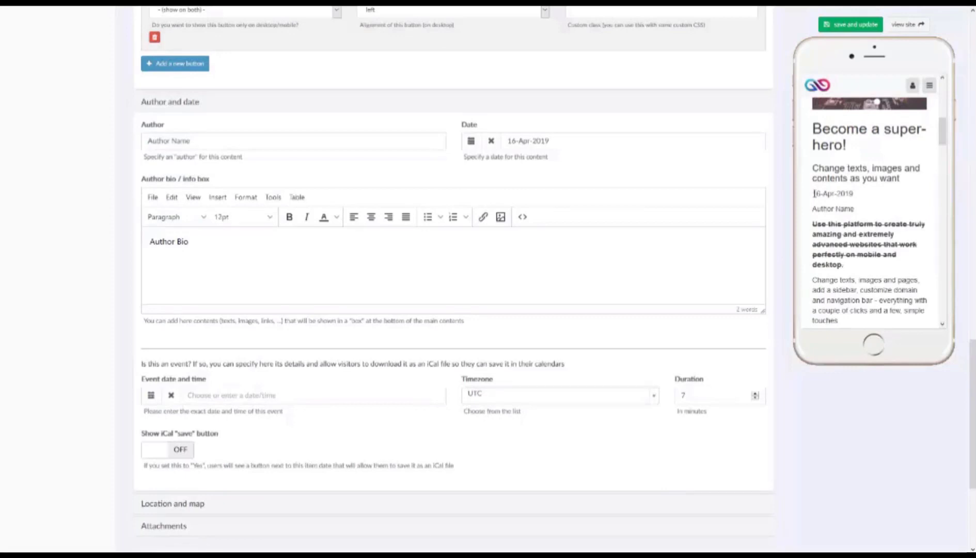
Try the option to show the iCal "save" button by switching it on and back off.
{"action": "left_click", "coordinate": [180, 450]}
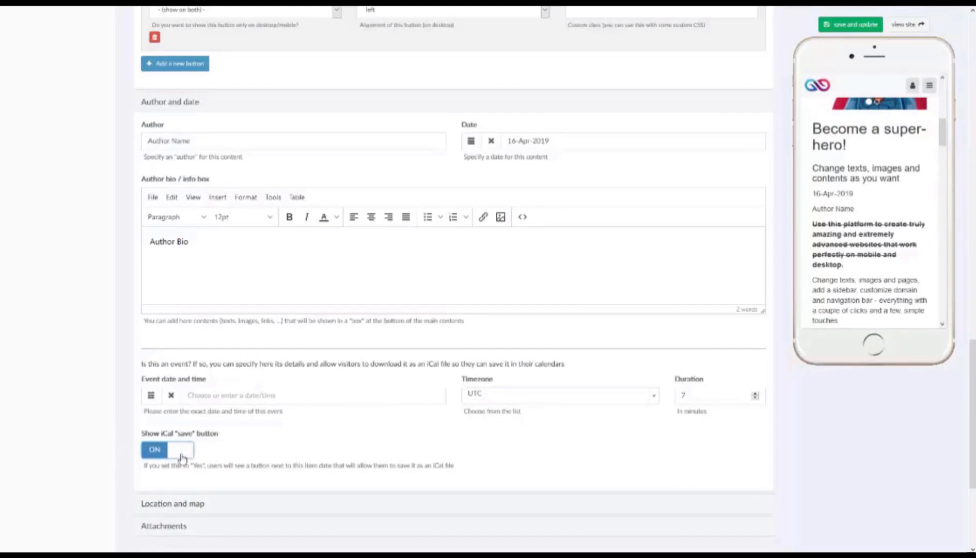
{"action": "left_click", "coordinate": [180, 454]}
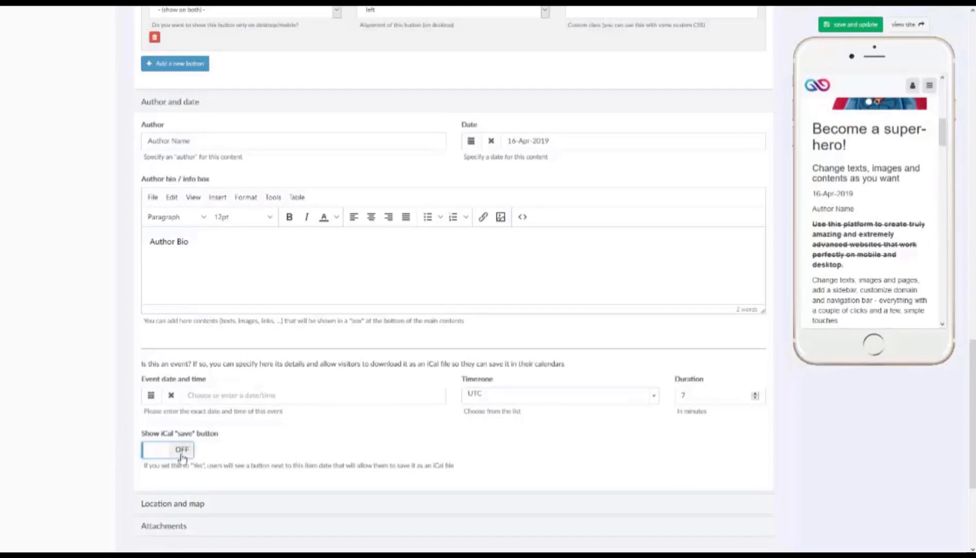
In Location and map, look up "123" as the address, choose the Philadelphia suggestion, and save the widget.
{"action": "left_click", "coordinate": [177, 504]}
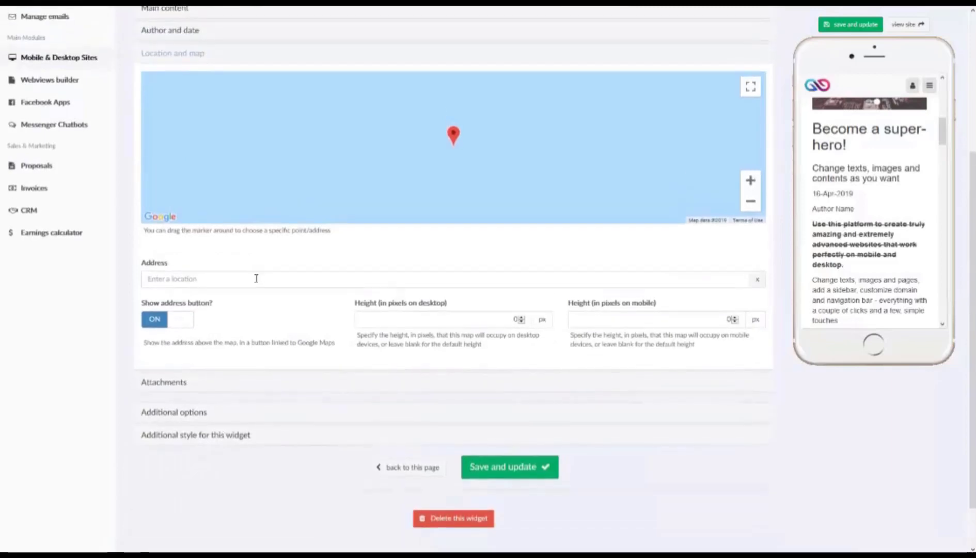
{"action": "left_click", "coordinate": [256, 278]}
{"action": "type", "text": "123"}
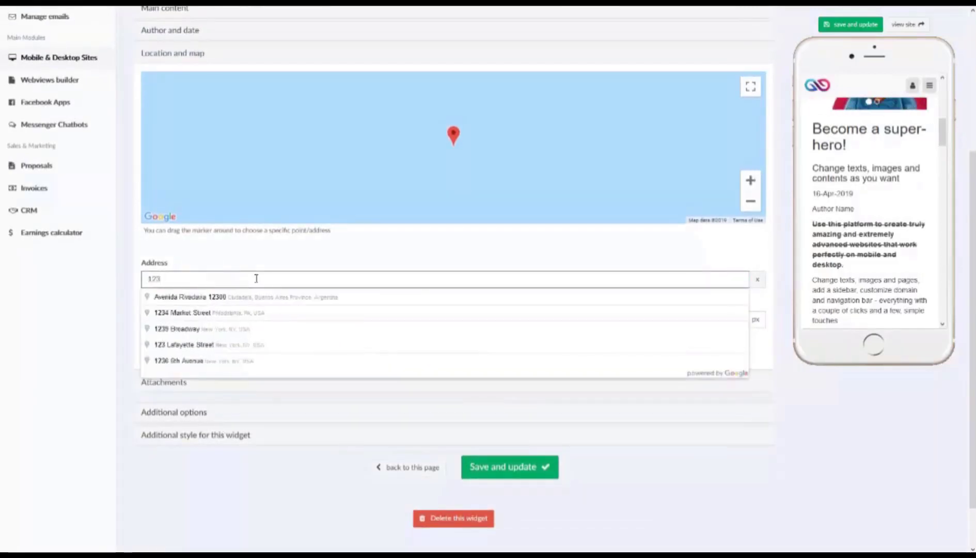
{"action": "left_click", "coordinate": [195, 313]}
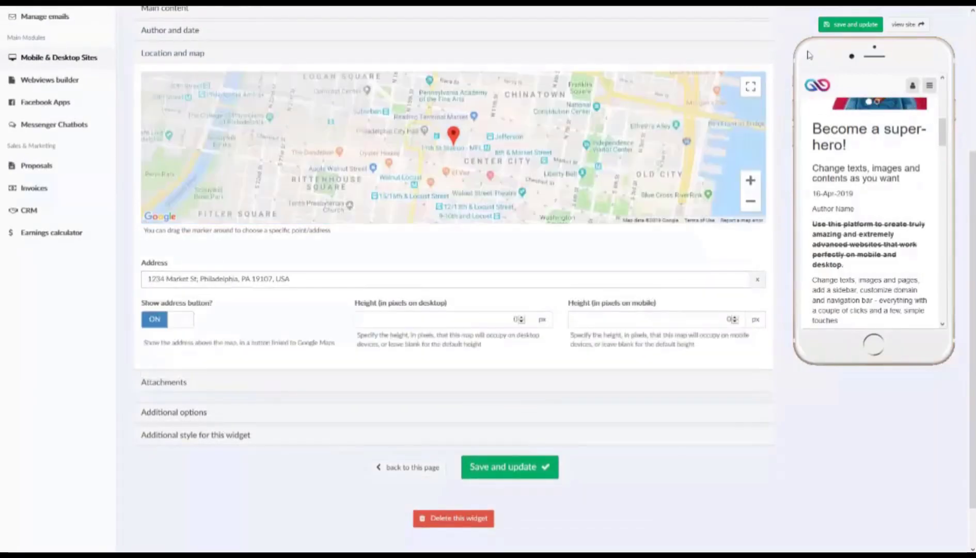
{"action": "left_click", "coordinate": [830, 31]}
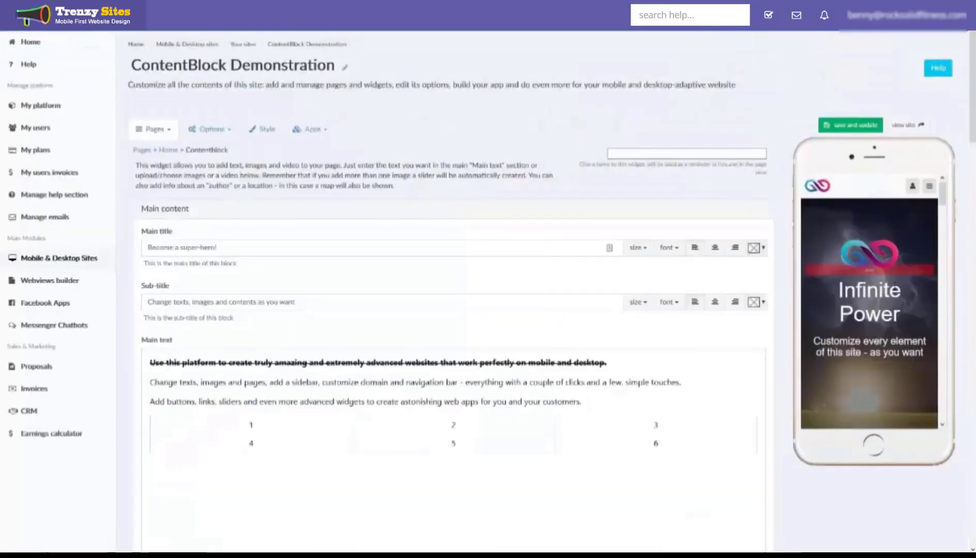
Check the address button and the map below the author bio in the phone preview.
{"action": "scroll", "coordinate": [888, 294], "scroll_direction": "down", "scroll_amount": 10}
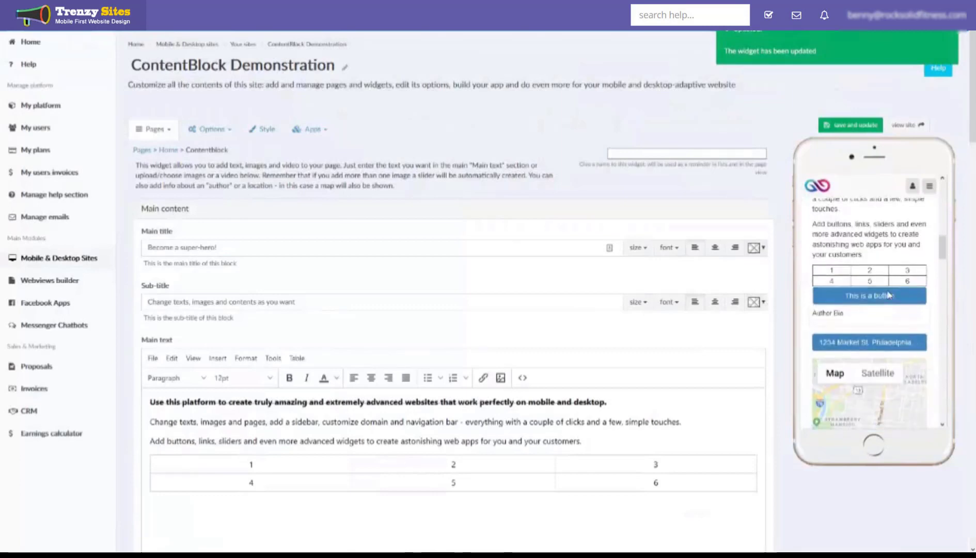
{"action": "scroll", "coordinate": [888, 295], "scroll_direction": "down", "scroll_amount": 5}
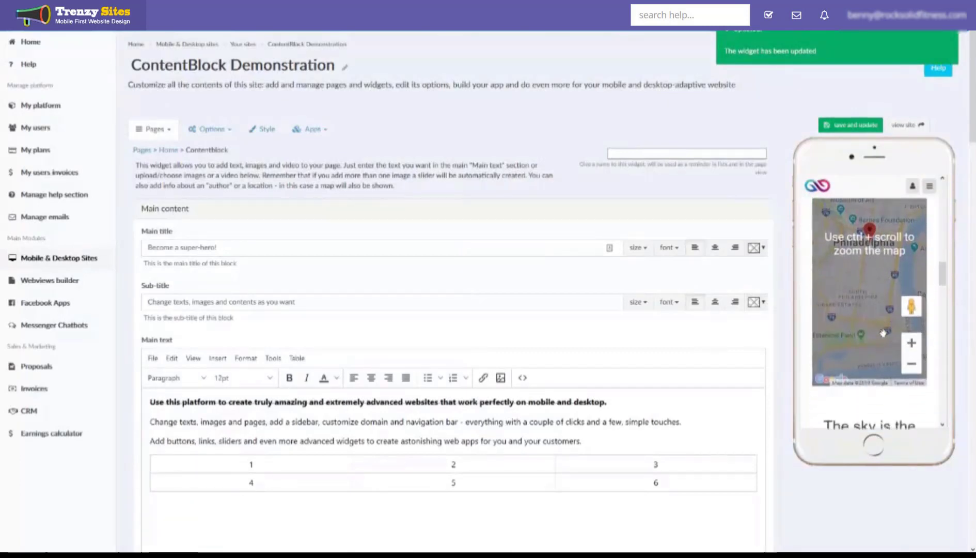
{"action": "scroll", "coordinate": [882, 333], "scroll_direction": "down", "scroll_amount": 3}
Upload the image 5936c1d05edfamedialibrary_zen_kazuend28556.jpg from the Pictures folder as Attachment #1 and save the widget.
{"action": "scroll", "coordinate": [562, 353], "scroll_direction": "down", "scroll_amount": 15}
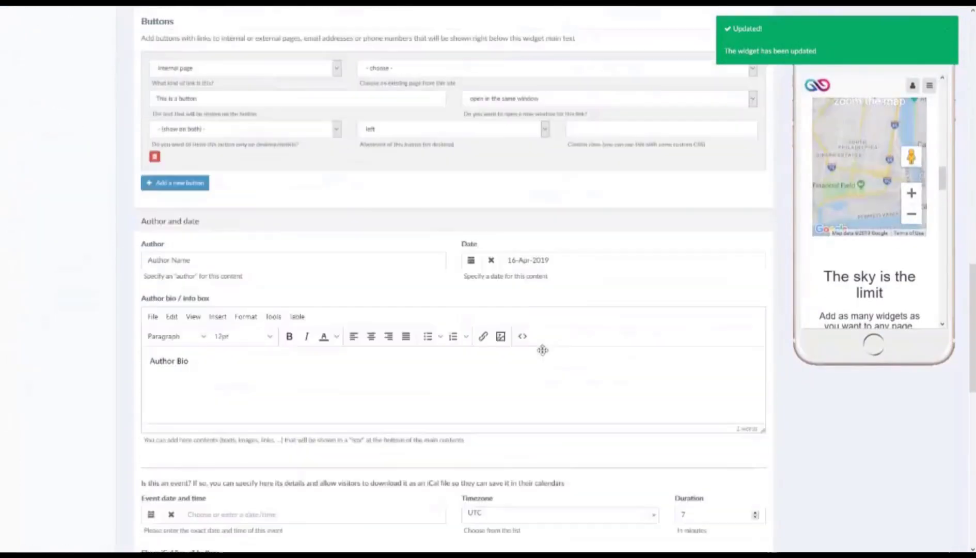
{"action": "scroll", "coordinate": [542, 350], "scroll_direction": "down", "scroll_amount": 10}
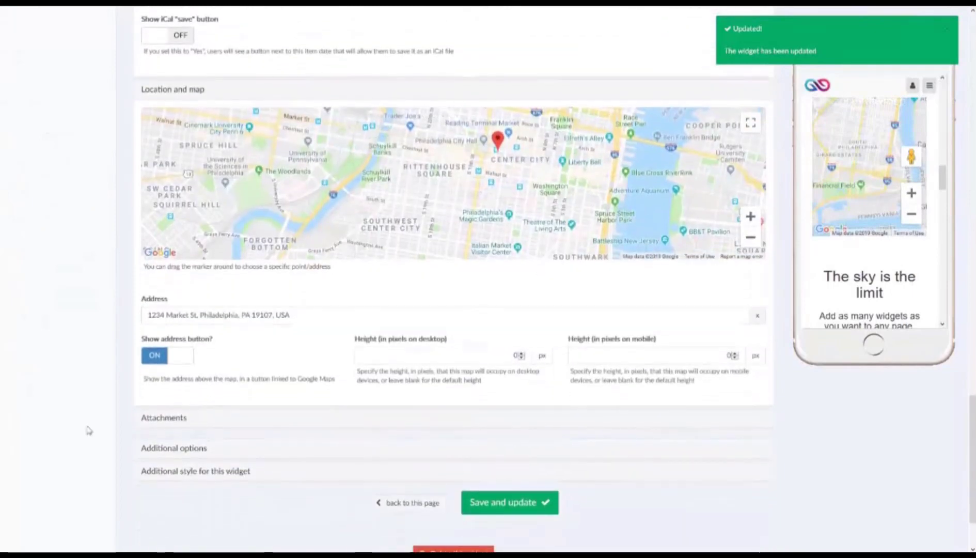
{"action": "left_click", "coordinate": [175, 424]}
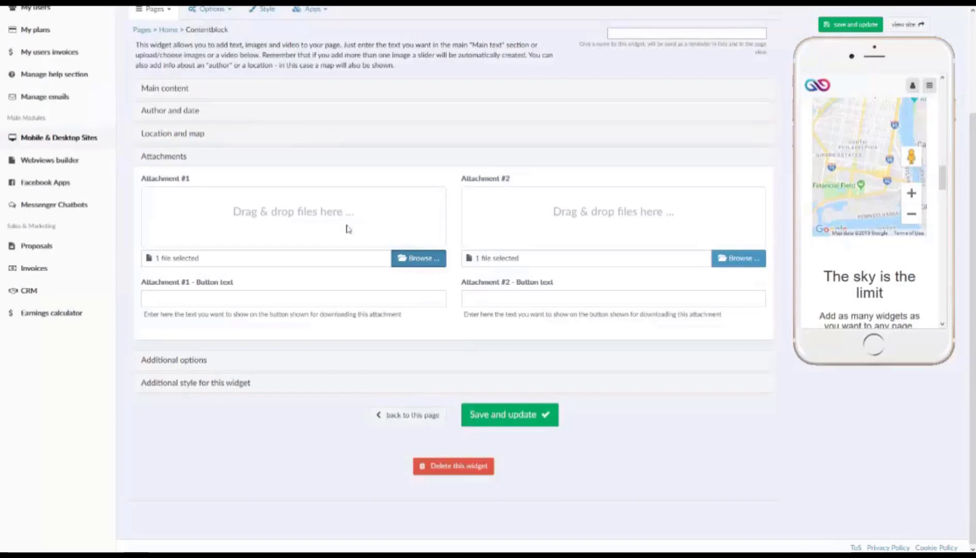
{"action": "left_click", "coordinate": [398, 256]}
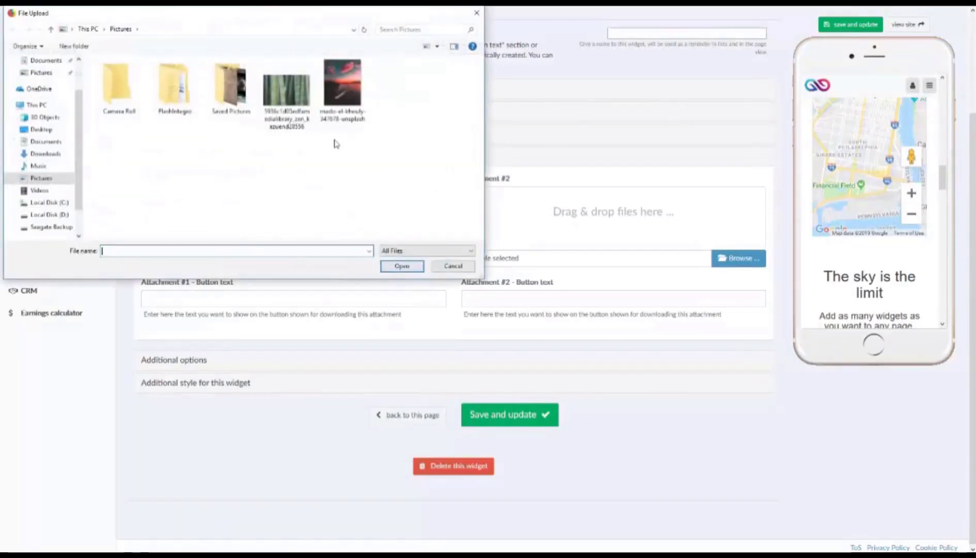
{"action": "left_click", "coordinate": [288, 96]}
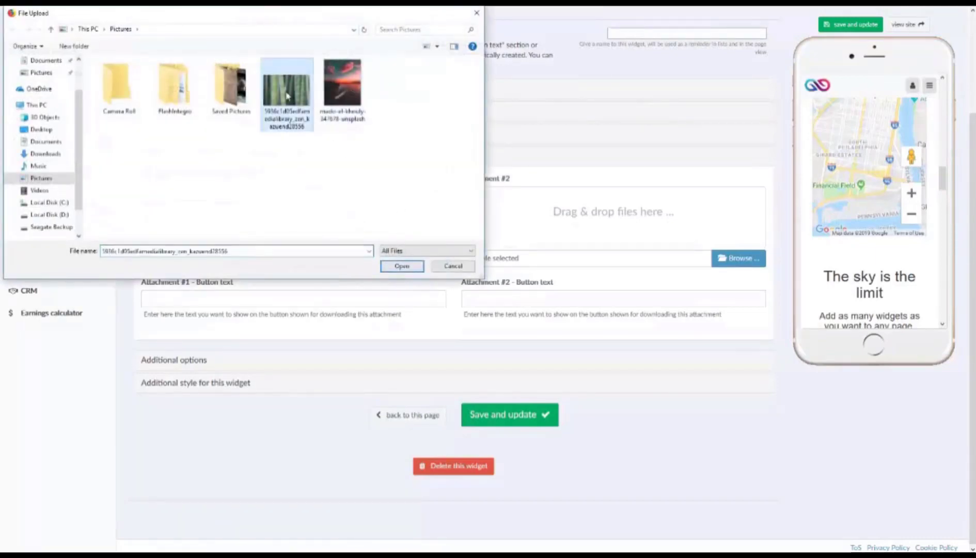
{"action": "left_click", "coordinate": [398, 265]}
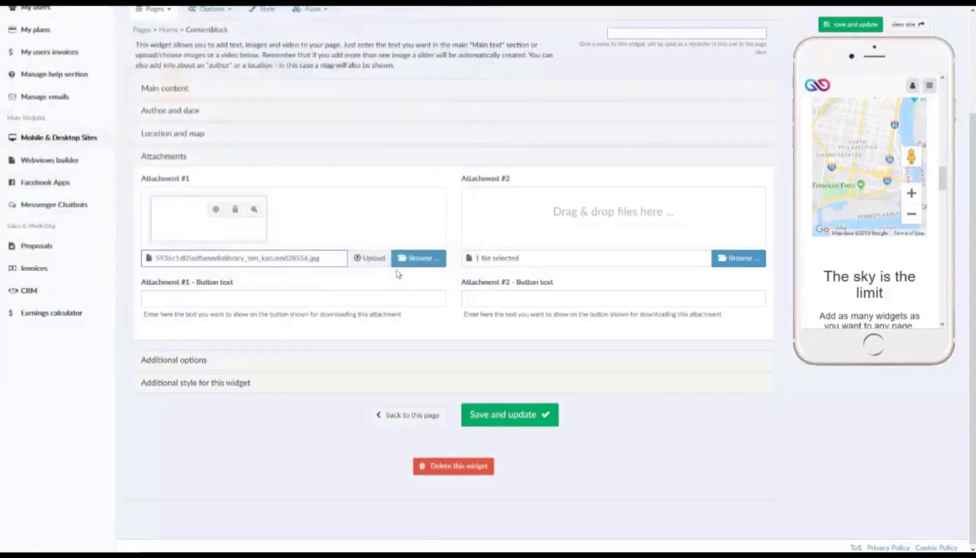
{"action": "left_click", "coordinate": [367, 259]}
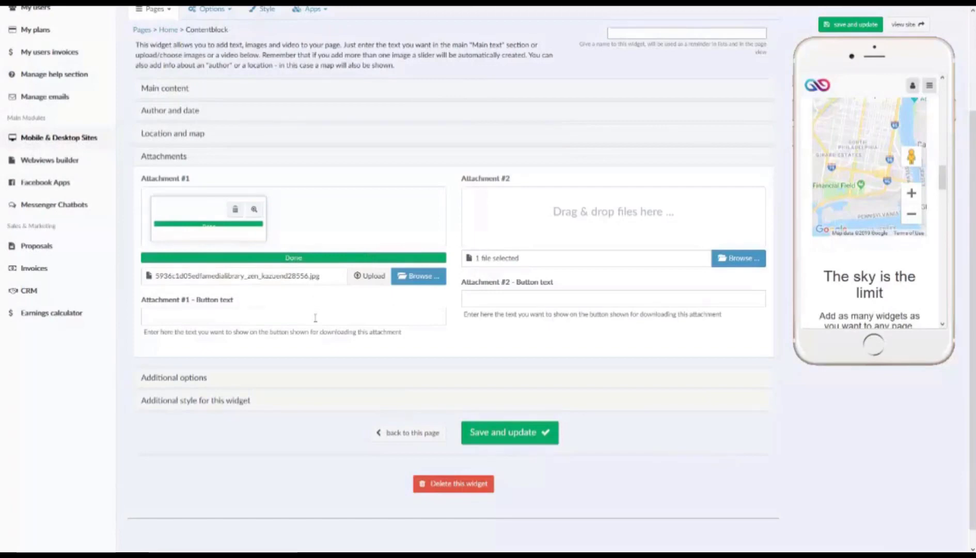
{"action": "left_click", "coordinate": [844, 24]}
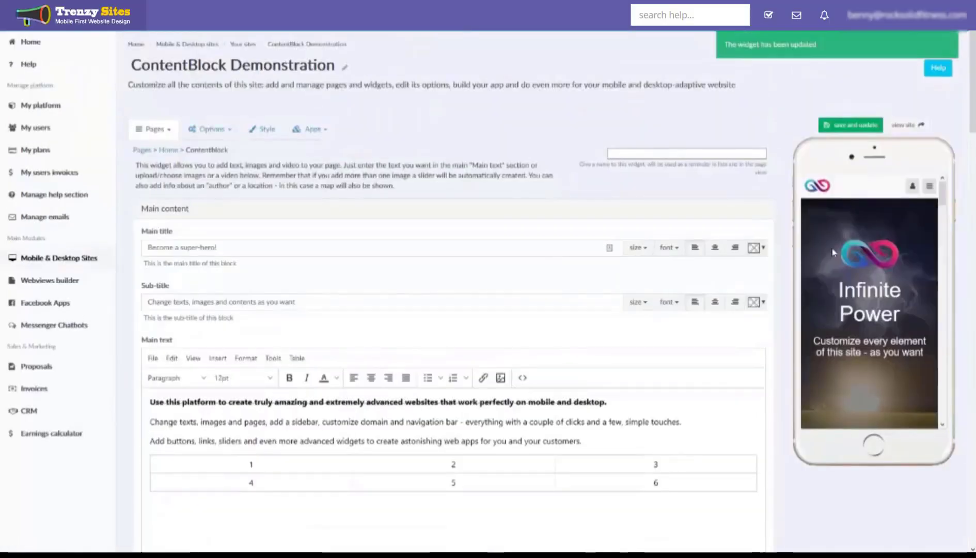
Test the Download file button in the phone preview by opening the attached image, and return to the widget editor.
{"action": "scroll", "coordinate": [833, 253], "scroll_direction": "down", "scroll_amount": 10}
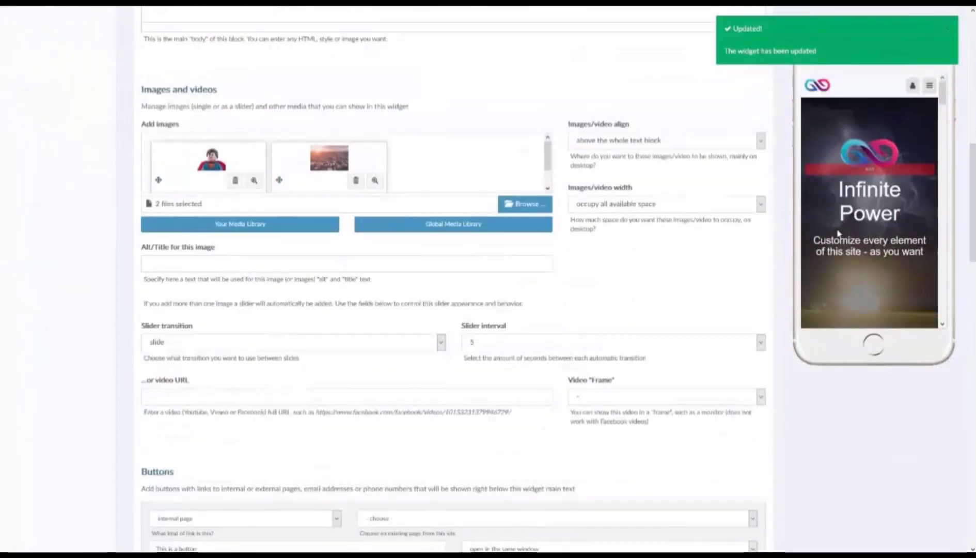
{"action": "scroll", "coordinate": [838, 233], "scroll_direction": "down", "scroll_amount": 10}
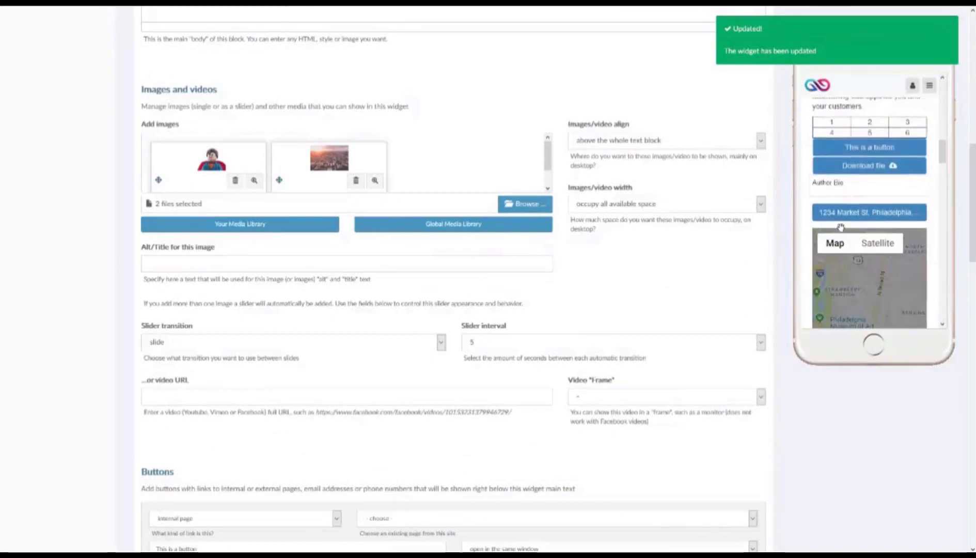
{"action": "scroll", "coordinate": [840, 227], "scroll_direction": "up", "scroll_amount": 2}
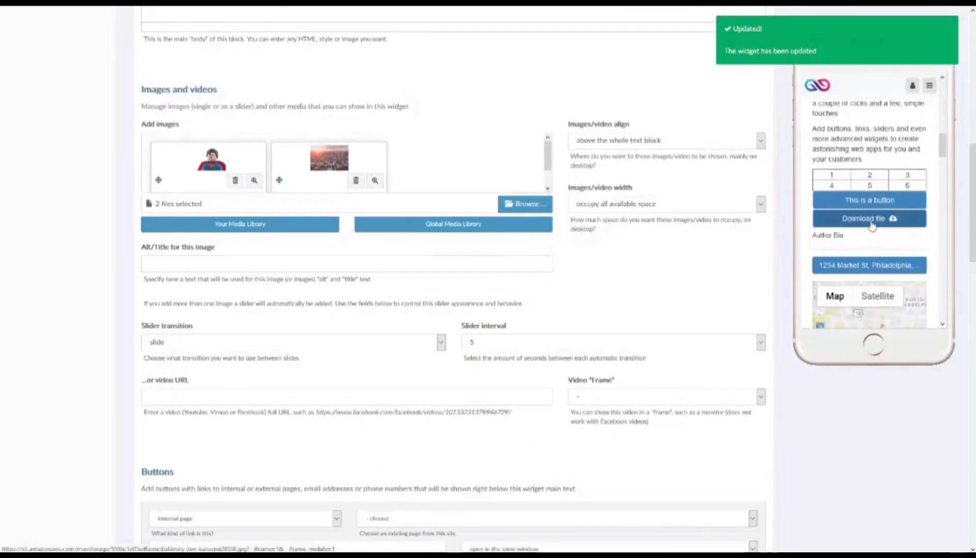
{"action": "left_click", "coordinate": [871, 225]}
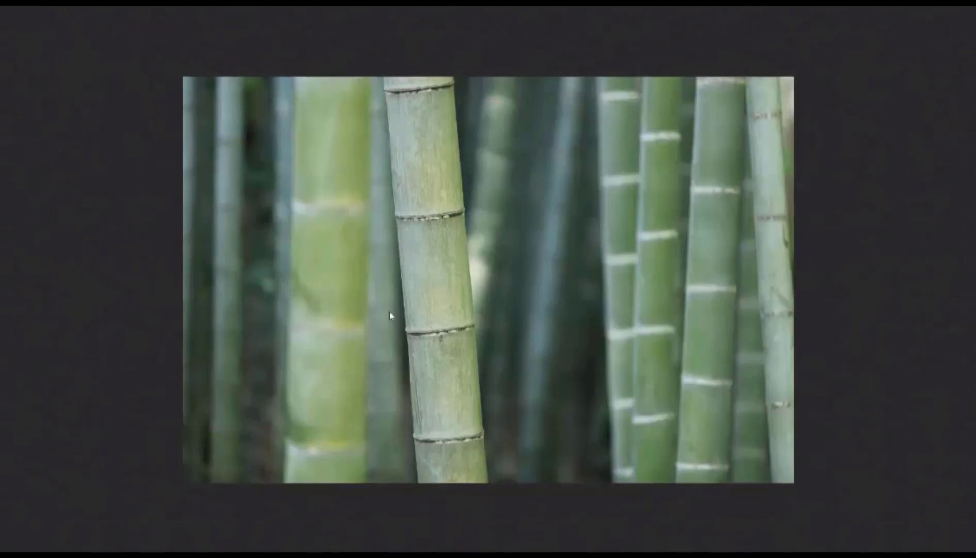
{"action": "key", "text": "F11"}
{"action": "left_click", "coordinate": [52, 16]}
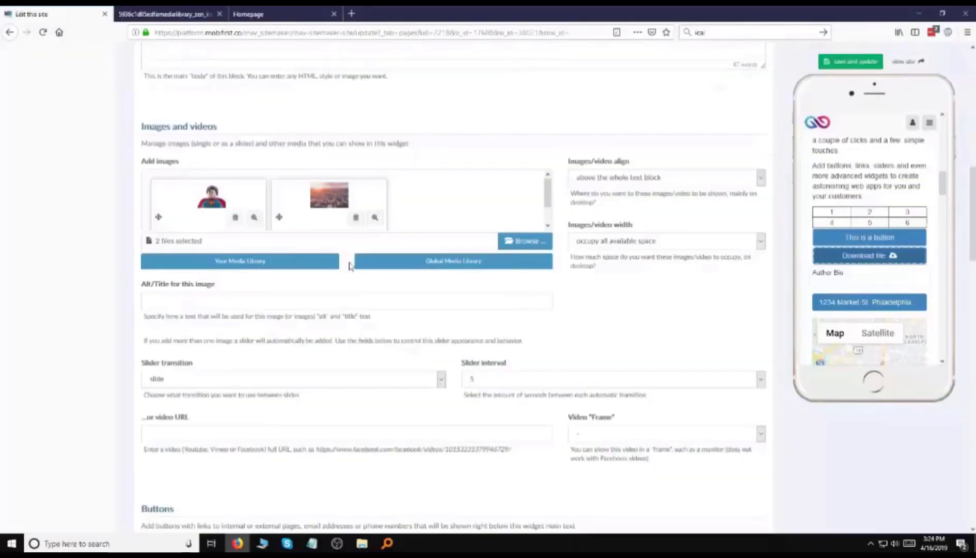
{"action": "key", "text": "F11"}
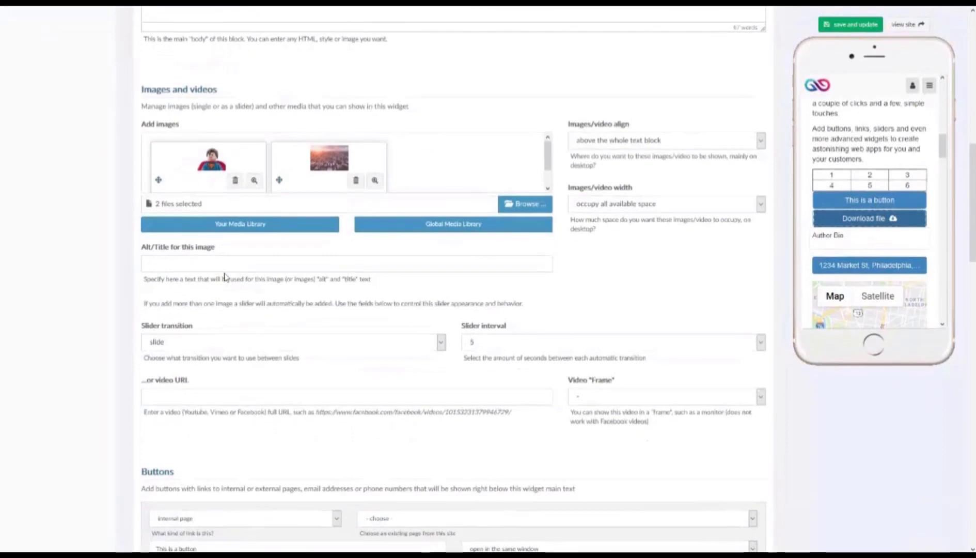
Review the widget's sections down to Attachments and examine the Attachment #1 button text field.
{"action": "scroll", "coordinate": [225, 276], "scroll_direction": "down", "scroll_amount": 8}
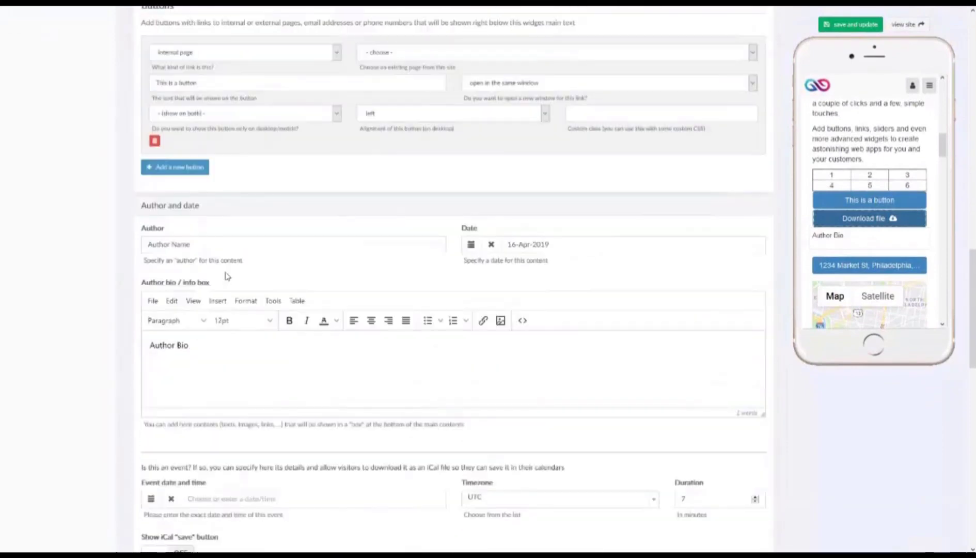
{"action": "scroll", "coordinate": [224, 276], "scroll_direction": "down", "scroll_amount": 10}
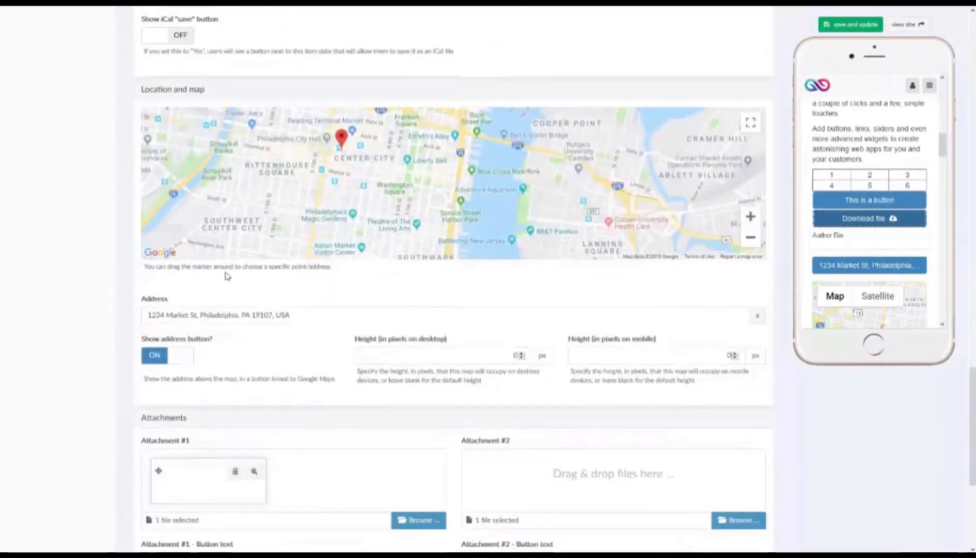
{"action": "scroll", "coordinate": [226, 276], "scroll_direction": "down", "scroll_amount": 4}
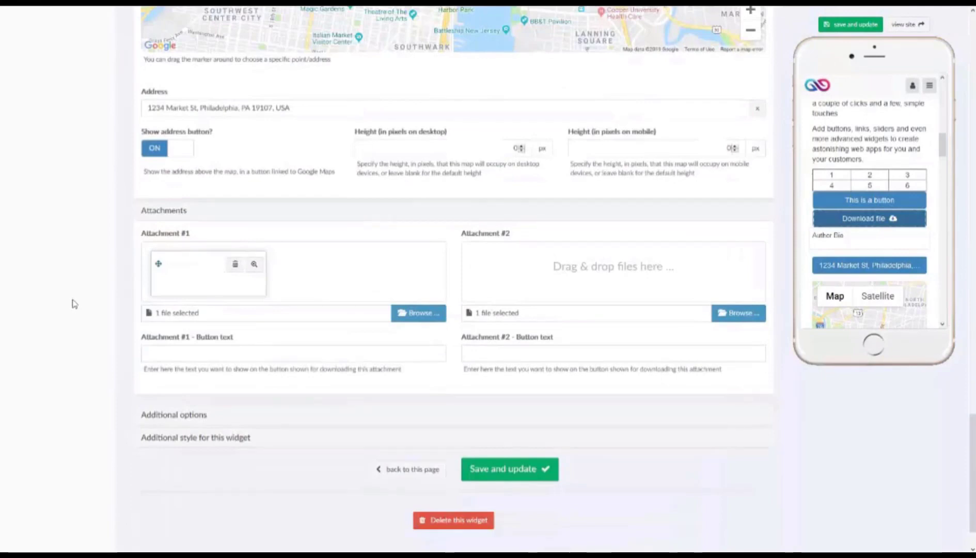
{"action": "left_click", "coordinate": [267, 352]}
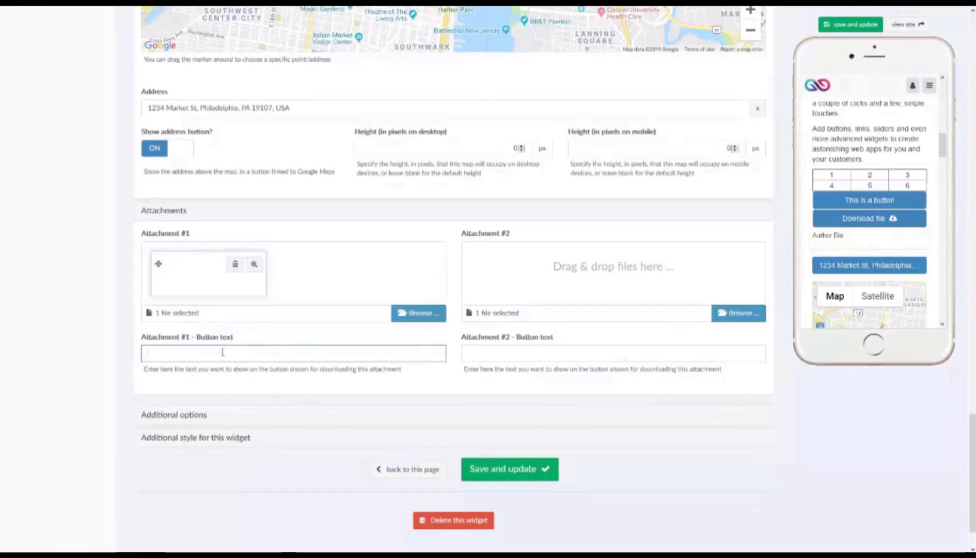
{"action": "scroll", "coordinate": [236, 342], "scroll_direction": "up", "scroll_amount": 15}
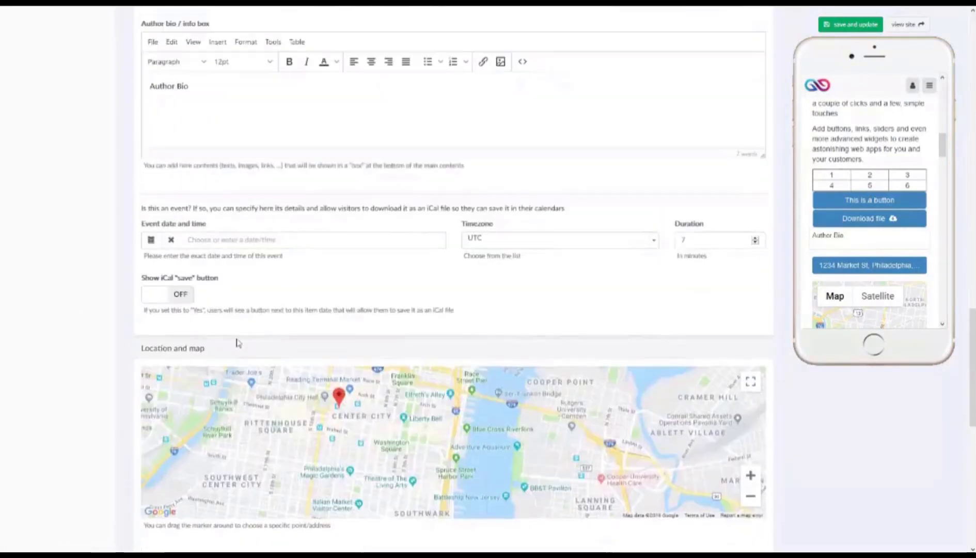
{"action": "scroll", "coordinate": [237, 342], "scroll_direction": "down", "scroll_amount": 15}
{"action": "scroll", "coordinate": [236, 342], "scroll_direction": "down", "scroll_amount": 2}
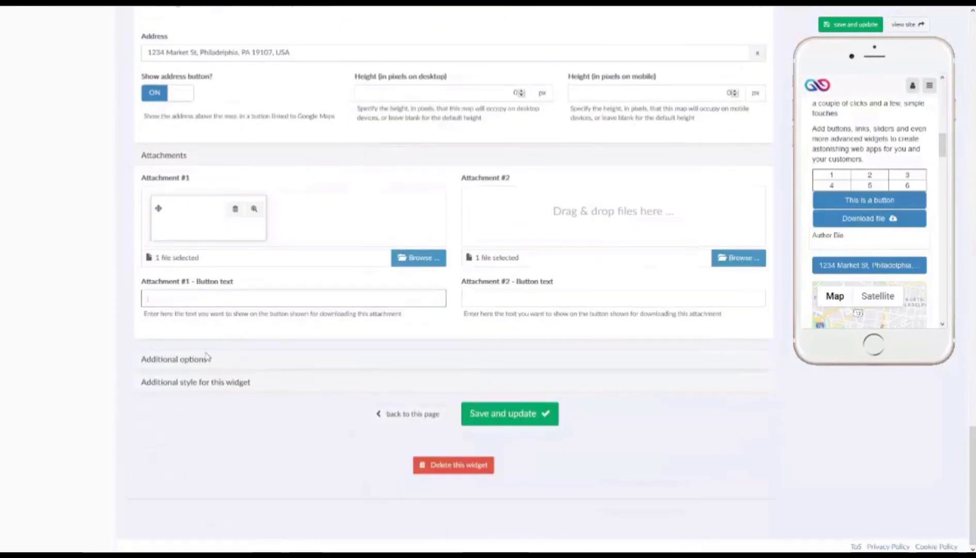
Open the widget's additional options and review the whole content block in the phone preview, from the image slider to the map.
{"action": "left_click", "coordinate": [198, 362]}
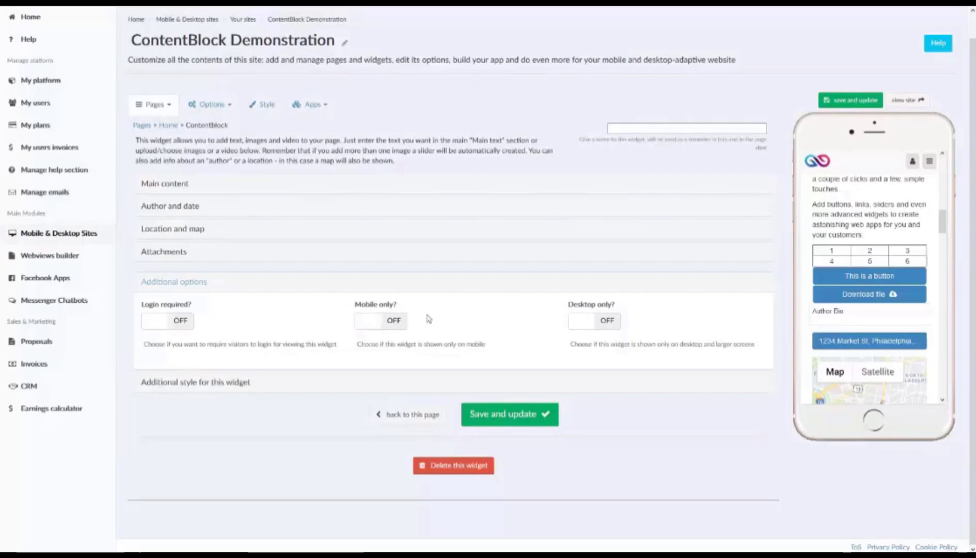
{"action": "scroll", "coordinate": [880, 267], "scroll_direction": "up", "scroll_amount": 10}
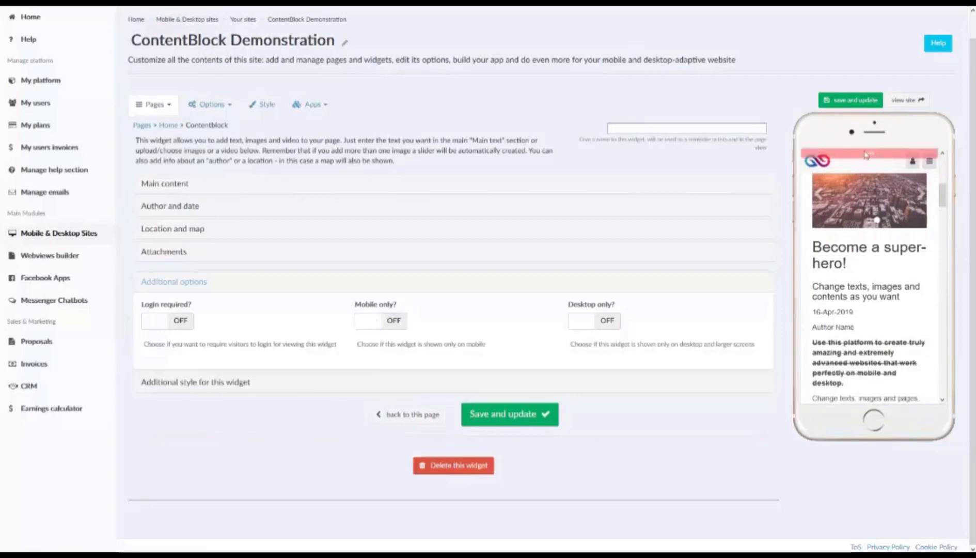
{"action": "scroll", "coordinate": [848, 240], "scroll_direction": "down", "scroll_amount": 5}
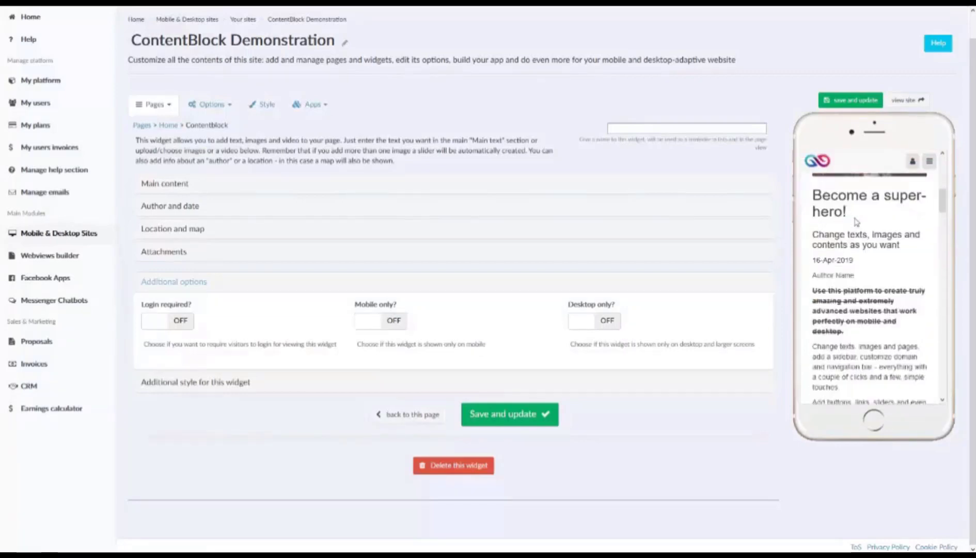
{"action": "scroll", "coordinate": [842, 256], "scroll_direction": "up", "scroll_amount": 4}
{"action": "scroll", "coordinate": [842, 257], "scroll_direction": "down", "scroll_amount": 5}
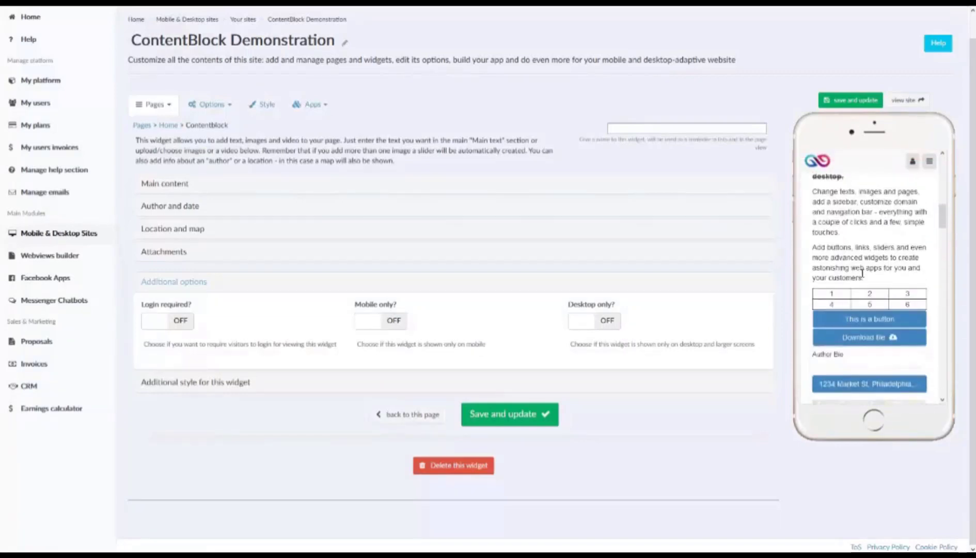
{"action": "scroll", "coordinate": [857, 258], "scroll_direction": "down", "scroll_amount": 2}
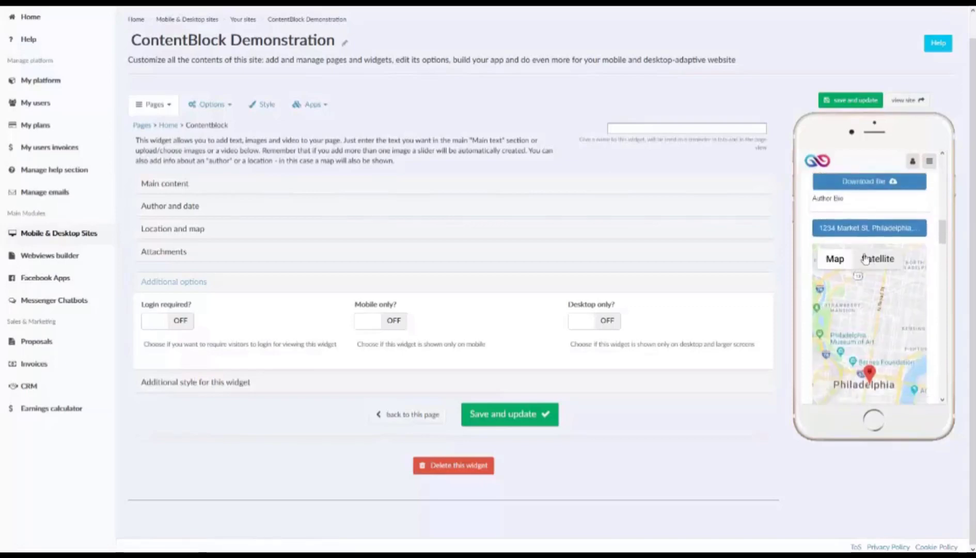
{"action": "scroll", "coordinate": [865, 257], "scroll_direction": "up", "scroll_amount": 5}
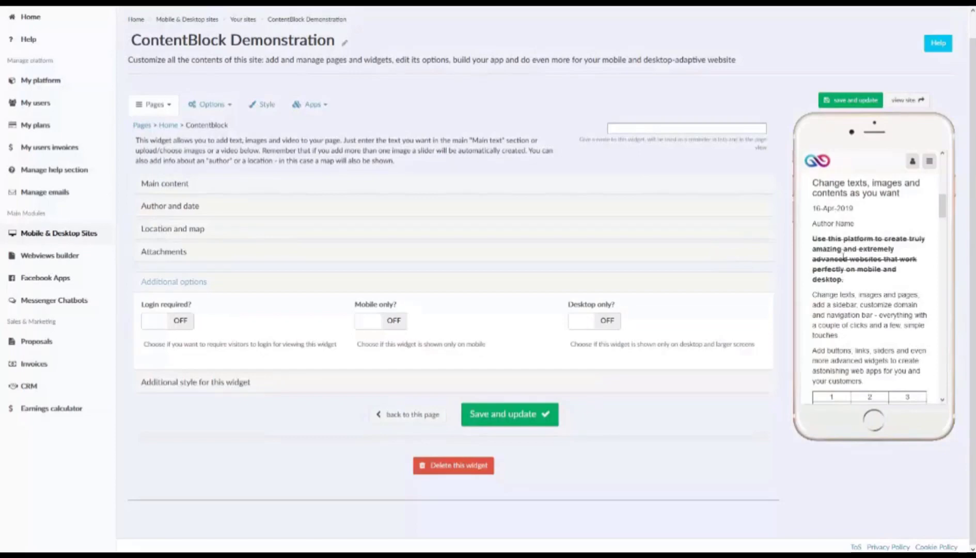
{"action": "scroll", "coordinate": [845, 256], "scroll_direction": "up", "scroll_amount": 5}
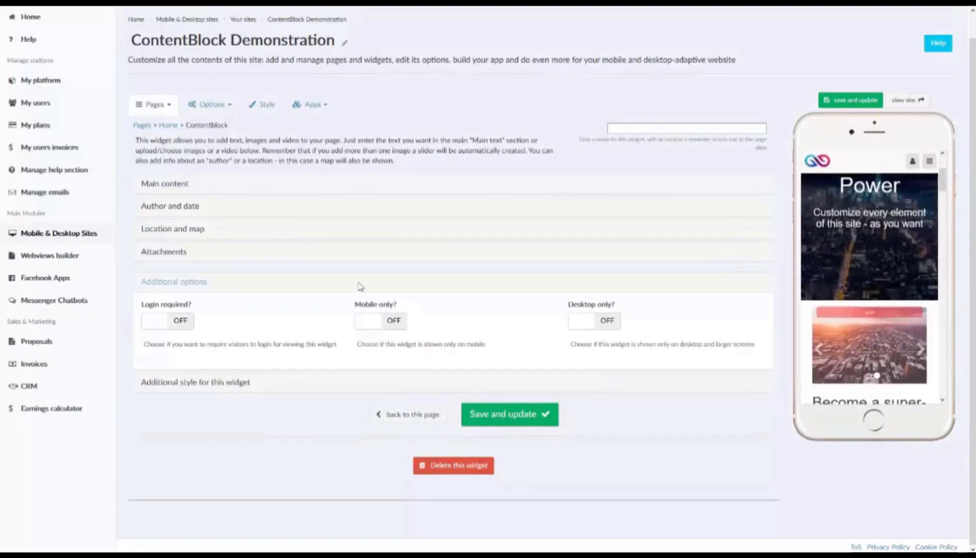
Open the widget's additional style settings and examine the desktop space choices, margins and custom class field.
{"action": "left_click", "coordinate": [233, 388]}
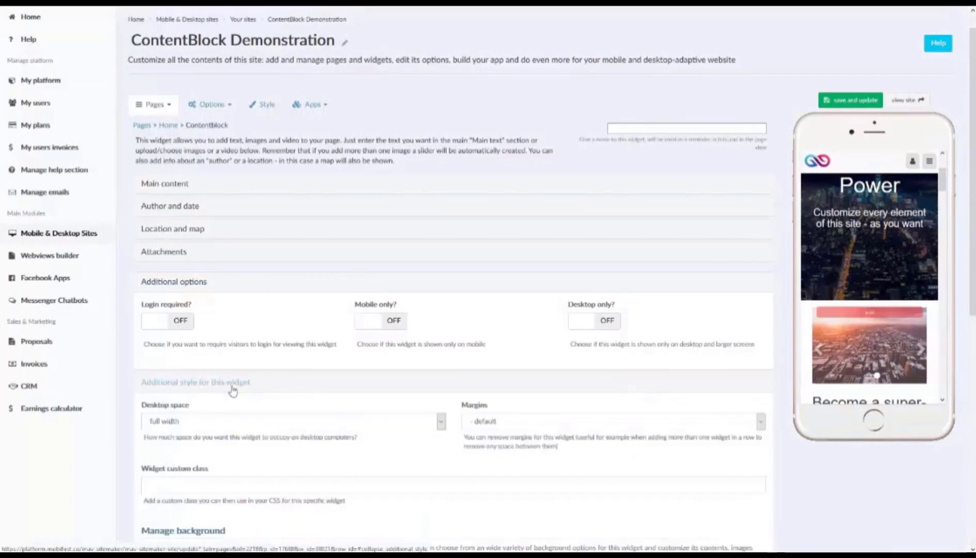
{"action": "scroll", "coordinate": [233, 391], "scroll_direction": "down", "scroll_amount": 5}
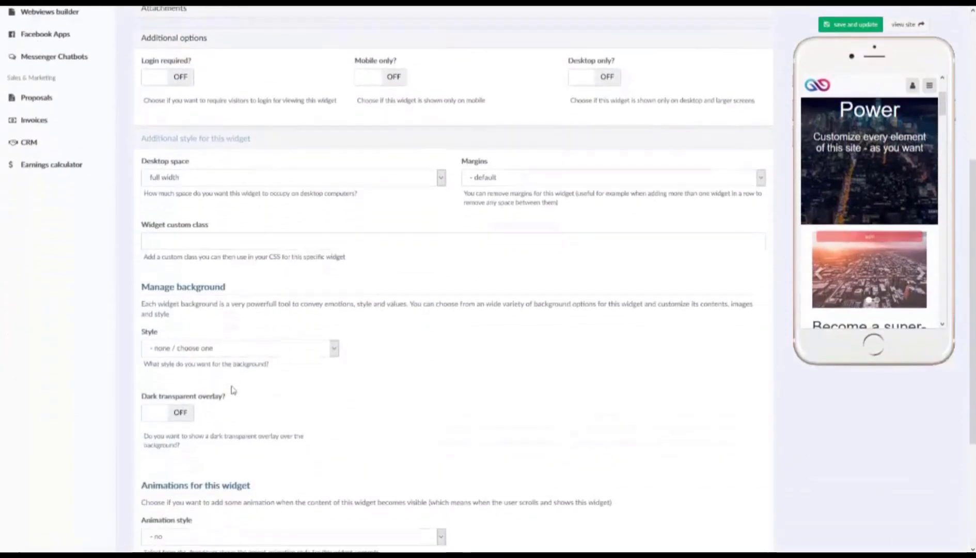
{"action": "scroll", "coordinate": [233, 390], "scroll_direction": "down", "scroll_amount": 3}
{"action": "scroll", "coordinate": [232, 388], "scroll_direction": "up", "scroll_amount": 4}
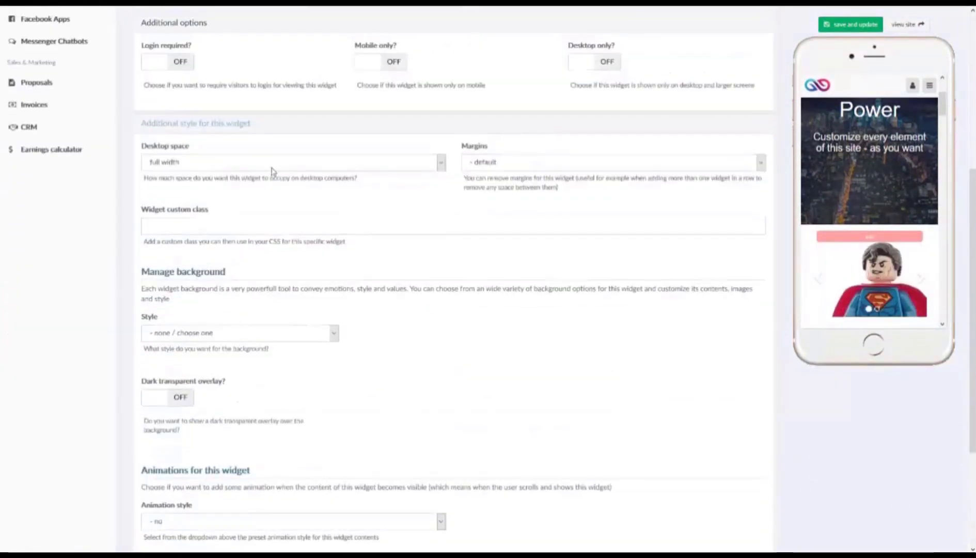
{"action": "left_click", "coordinate": [271, 163]}
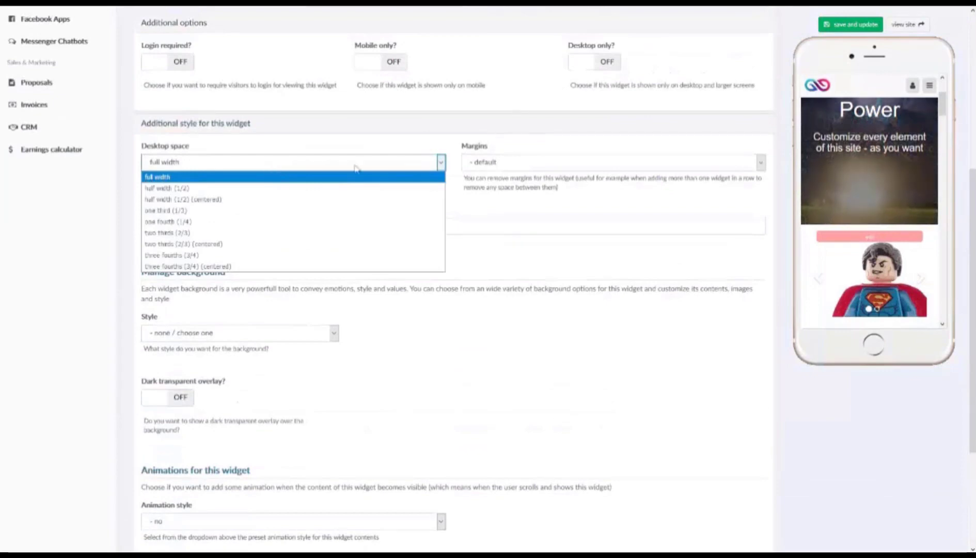
{"action": "left_click", "coordinate": [503, 167]}
{"action": "left_click", "coordinate": [503, 167]}
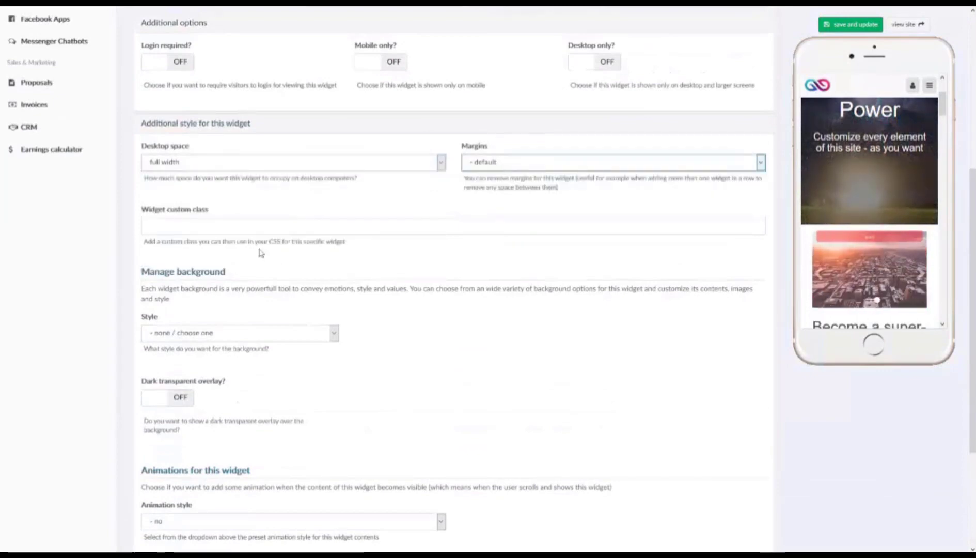
{"action": "left_click", "coordinate": [241, 232]}
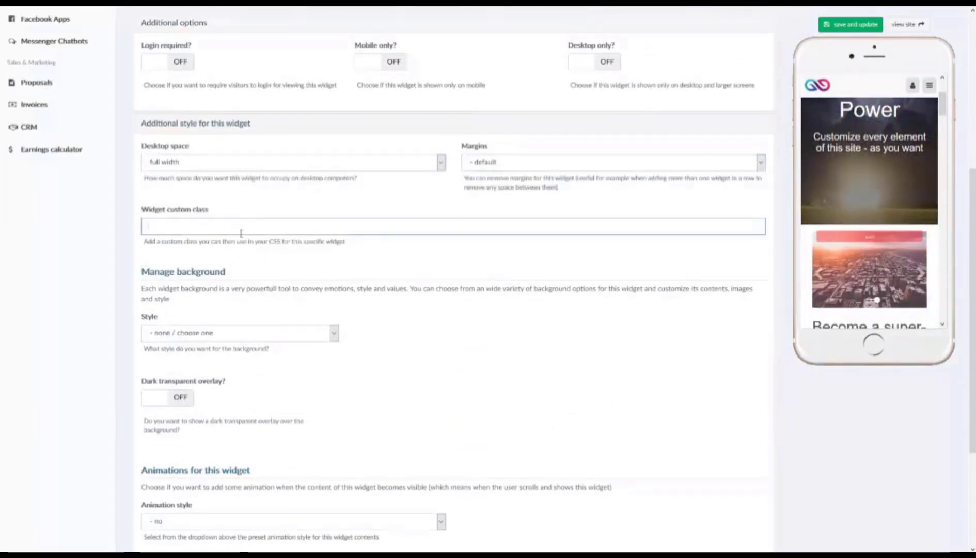
Give the widget a solid color background of #d9d9d9, save it and check the whole block in the phone preview.
{"action": "left_click", "coordinate": [306, 339]}
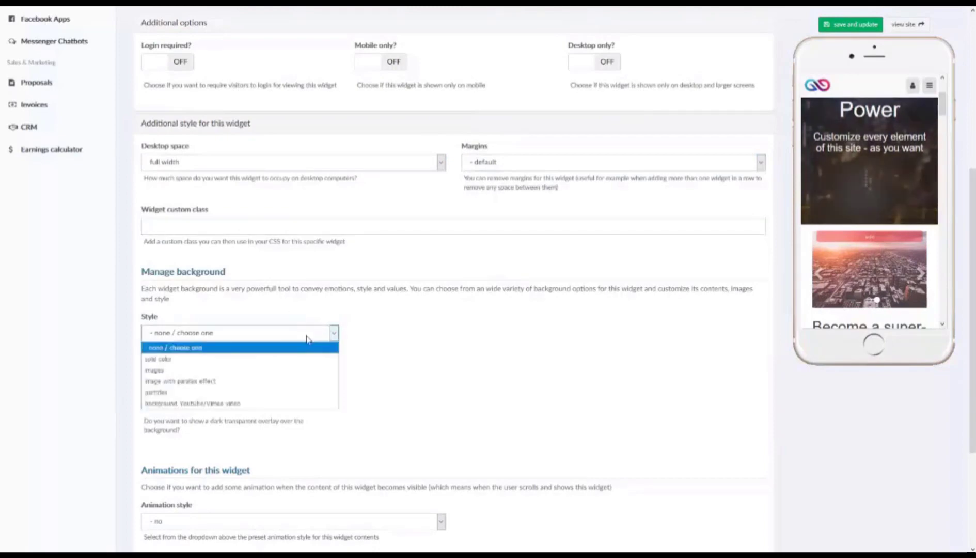
{"action": "left_click", "coordinate": [285, 360]}
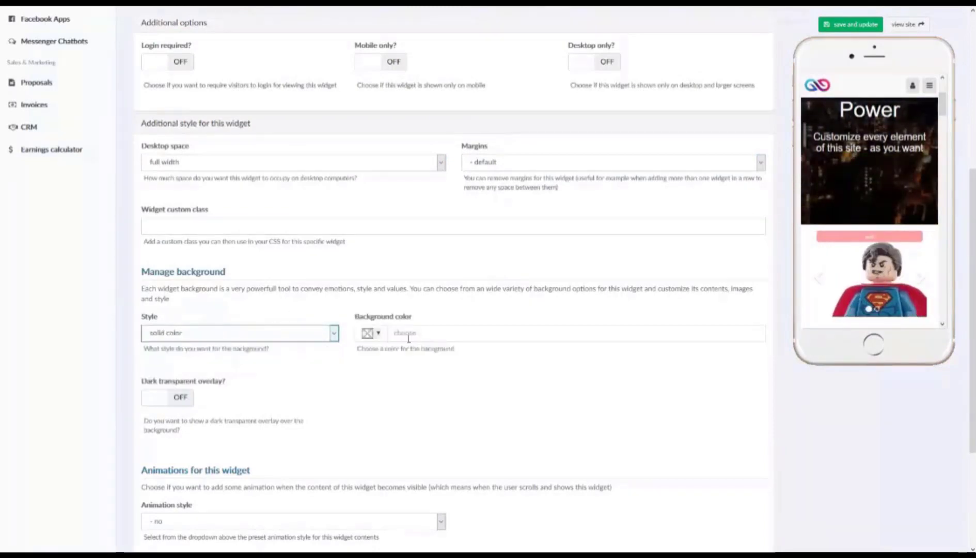
{"action": "left_click", "coordinate": [380, 338]}
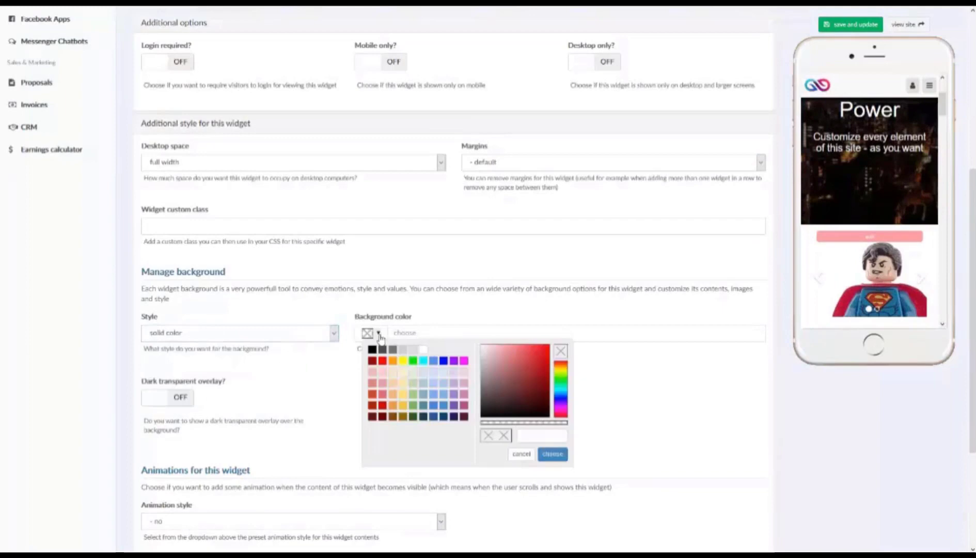
{"action": "left_click", "coordinate": [415, 355]}
{"action": "left_click", "coordinate": [552, 457]}
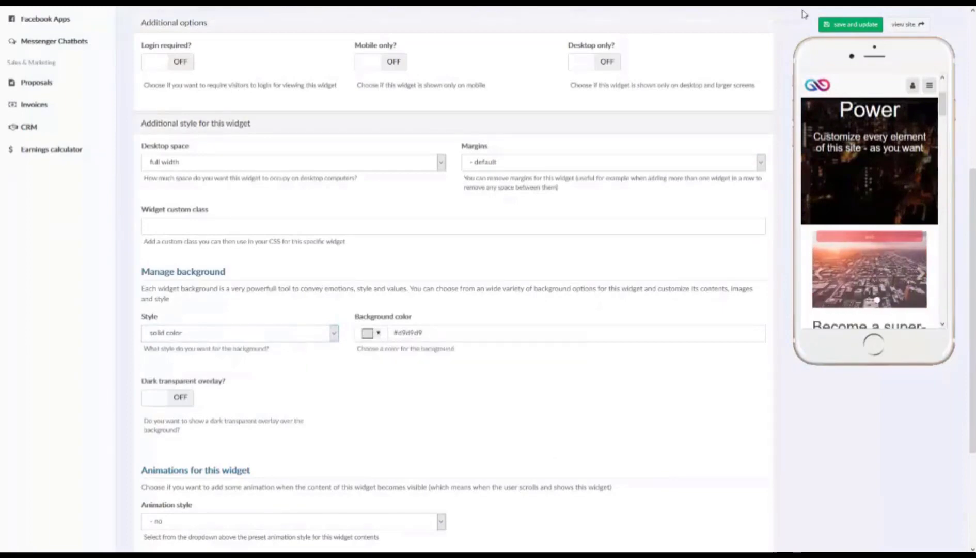
{"action": "left_click", "coordinate": [851, 25]}
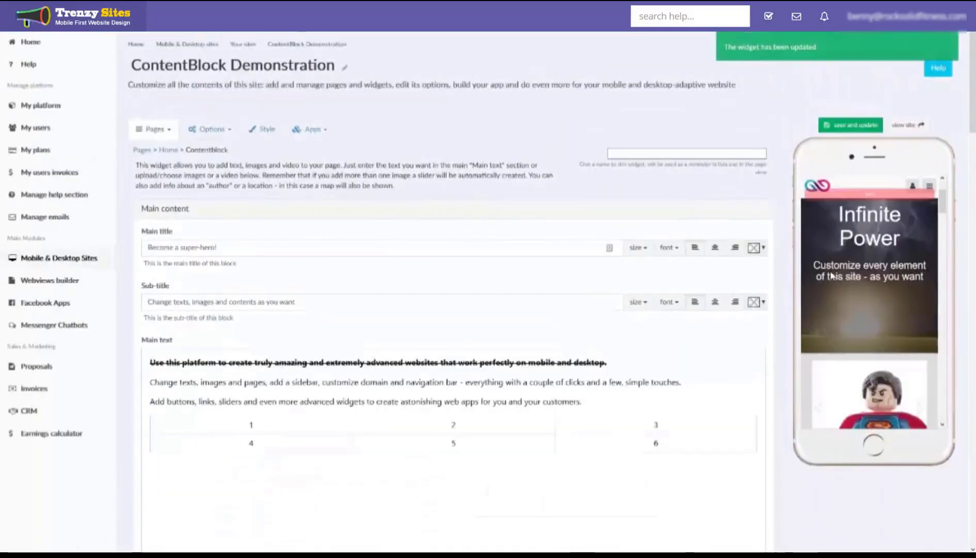
{"action": "scroll", "coordinate": [831, 271], "scroll_direction": "down", "scroll_amount": 5}
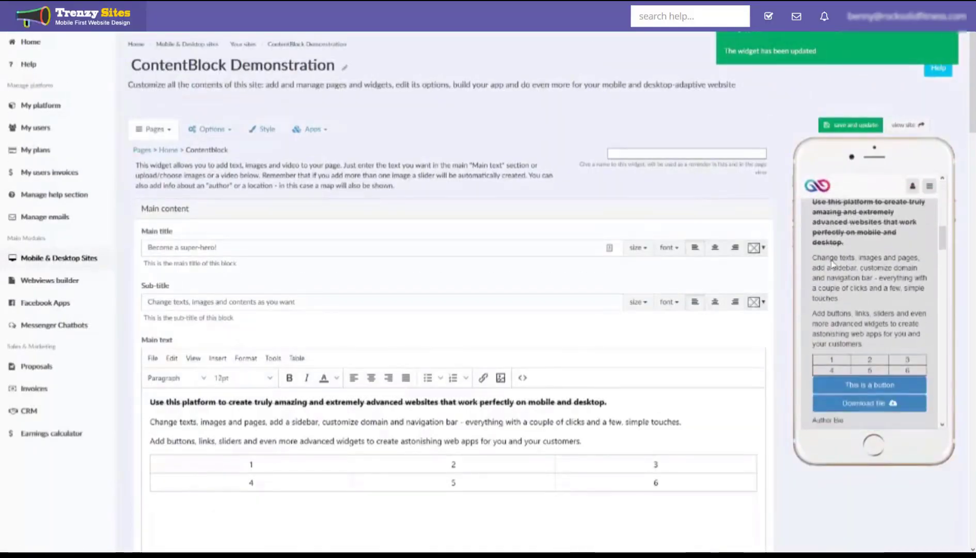
{"action": "scroll", "coordinate": [831, 263], "scroll_direction": "down", "scroll_amount": 8}
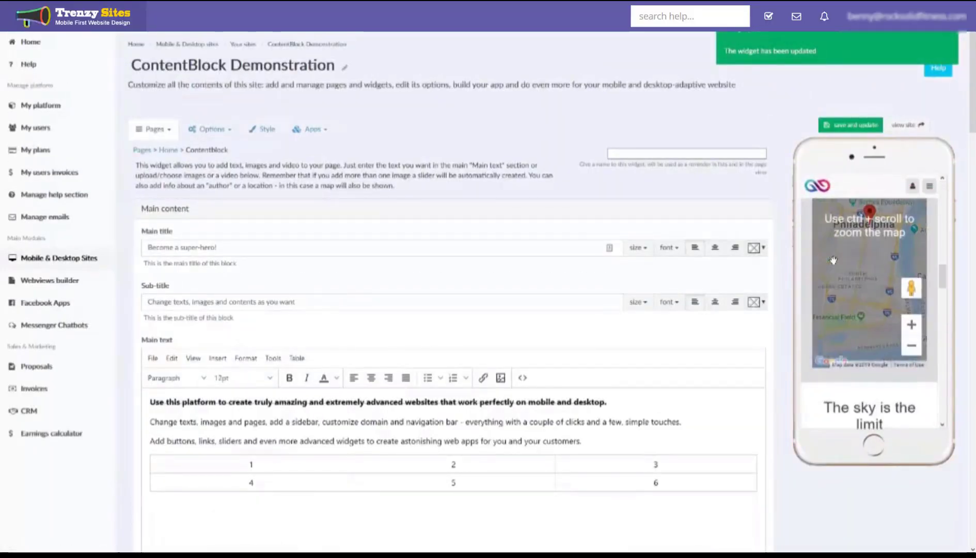
{"action": "scroll", "coordinate": [833, 260], "scroll_direction": "down", "scroll_amount": 7}
{"action": "scroll", "coordinate": [860, 326], "scroll_direction": "up", "scroll_amount": 4}
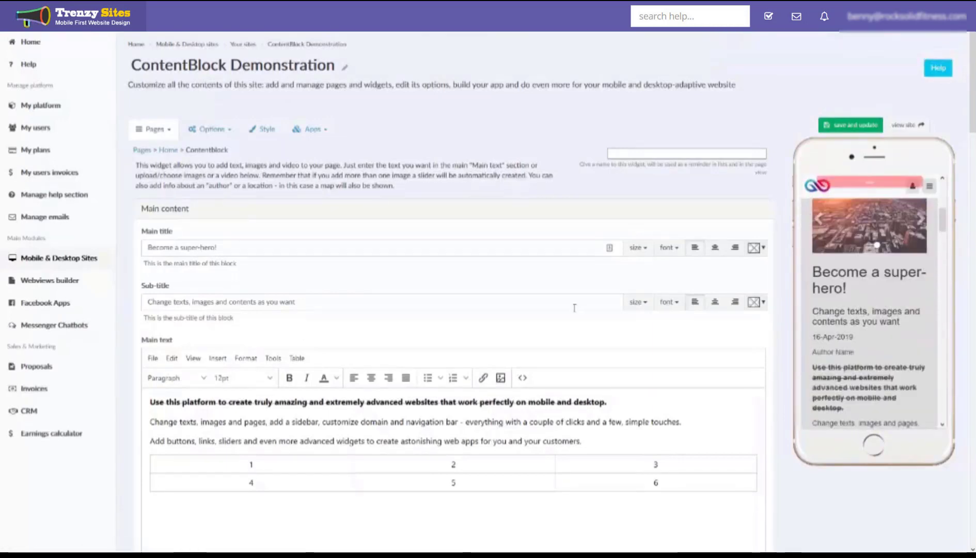
Reopen the widget's additional style settings and change the background style to background Youtube/Vimeo video.
{"action": "scroll", "coordinate": [574, 308], "scroll_direction": "down", "scroll_amount": 20}
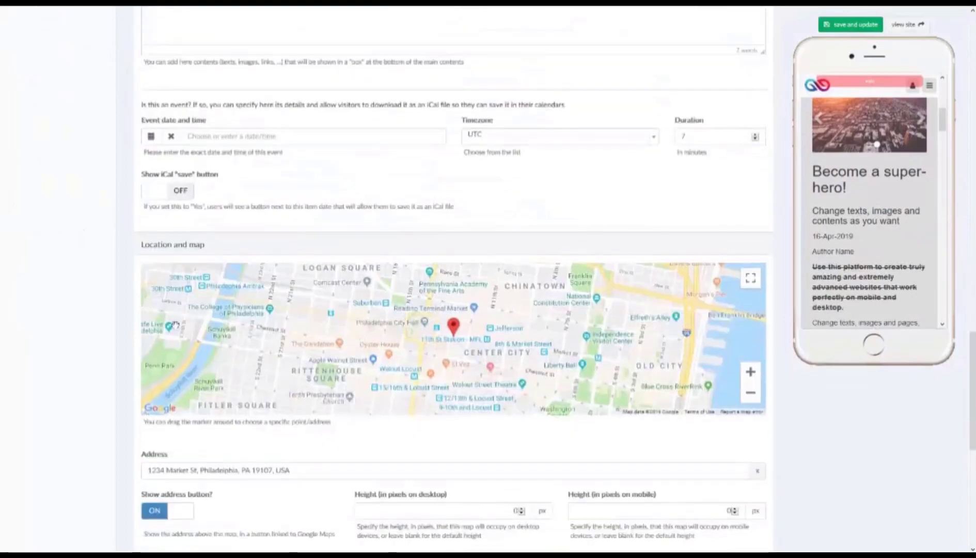
{"action": "scroll", "coordinate": [176, 324], "scroll_direction": "down", "scroll_amount": 2}
{"action": "scroll", "coordinate": [35, 342], "scroll_direction": "down", "scroll_amount": 7}
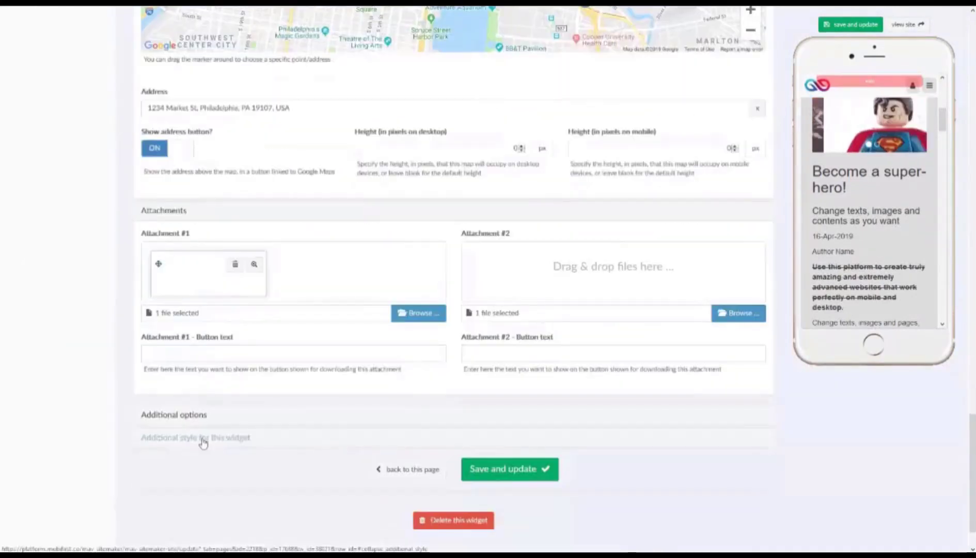
{"action": "left_click", "coordinate": [202, 440]}
{"action": "left_click", "coordinate": [215, 169]}
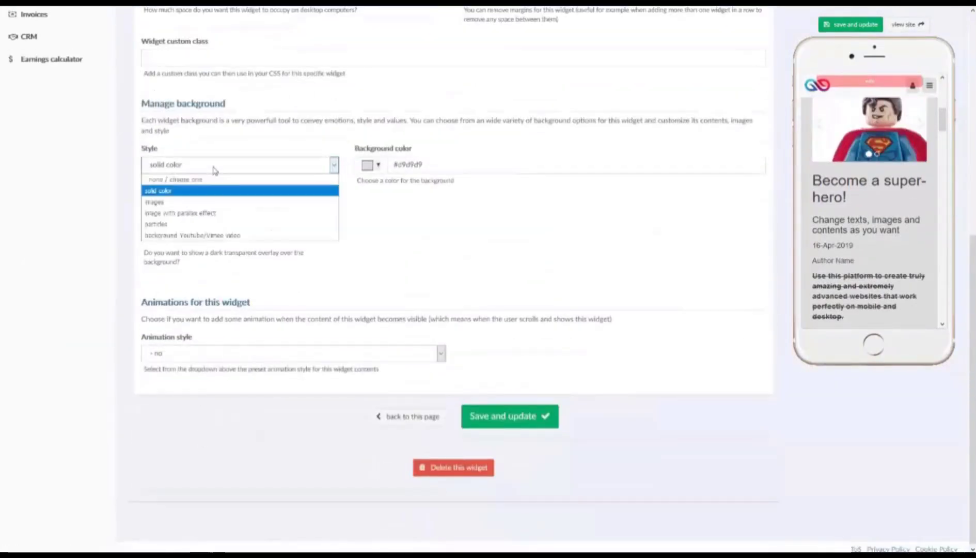
{"action": "left_click", "coordinate": [309, 235]}
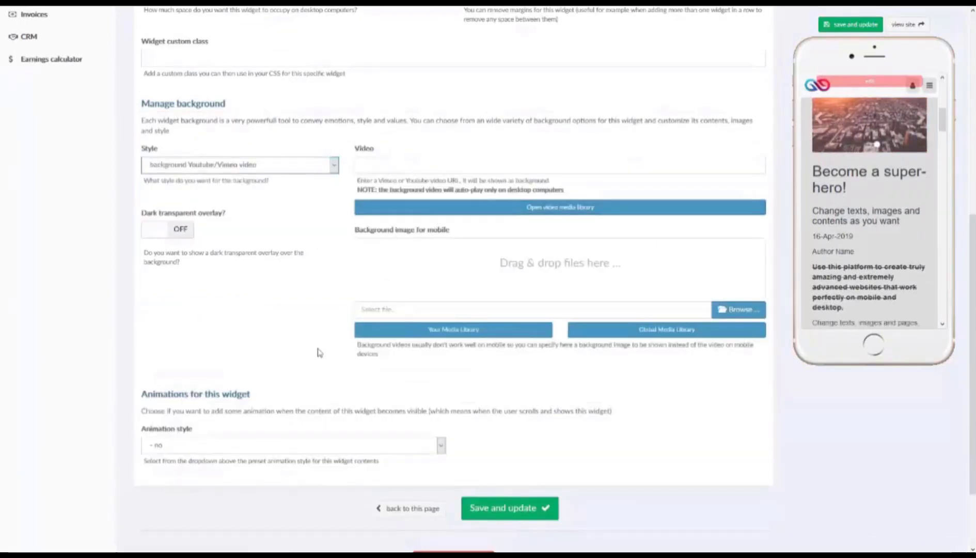
Open the main content section and review its titles, main text, images and videos, slider settings and buttons.
{"action": "scroll", "coordinate": [318, 352], "scroll_direction": "up", "scroll_amount": 7}
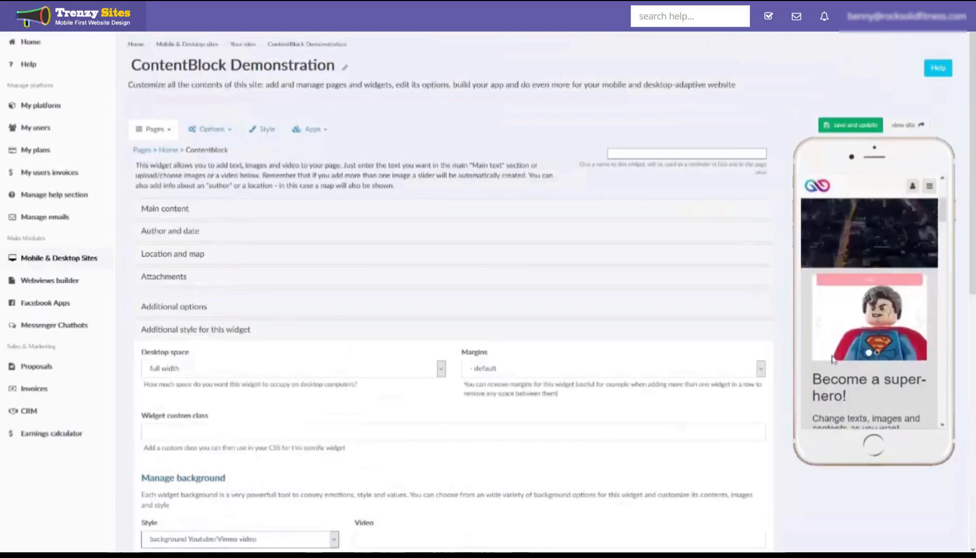
{"action": "left_click", "coordinate": [173, 209]}
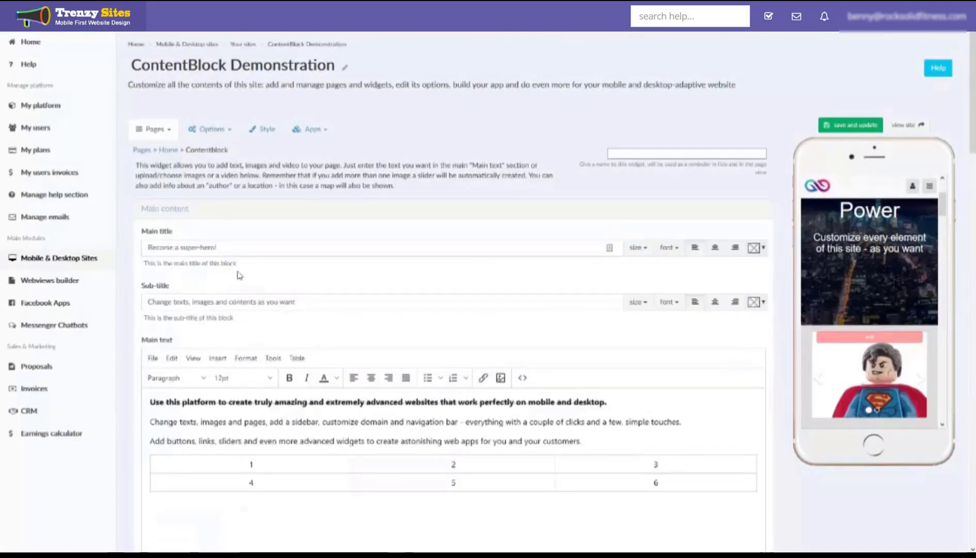
{"action": "scroll", "coordinate": [275, 401], "scroll_direction": "down", "scroll_amount": 4}
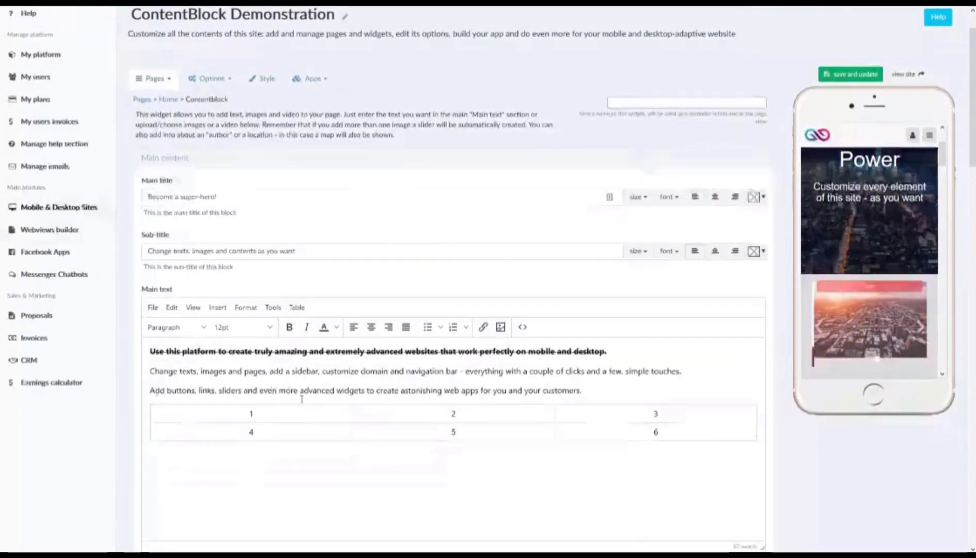
{"action": "scroll", "coordinate": [309, 397], "scroll_direction": "up", "scroll_amount": 4}
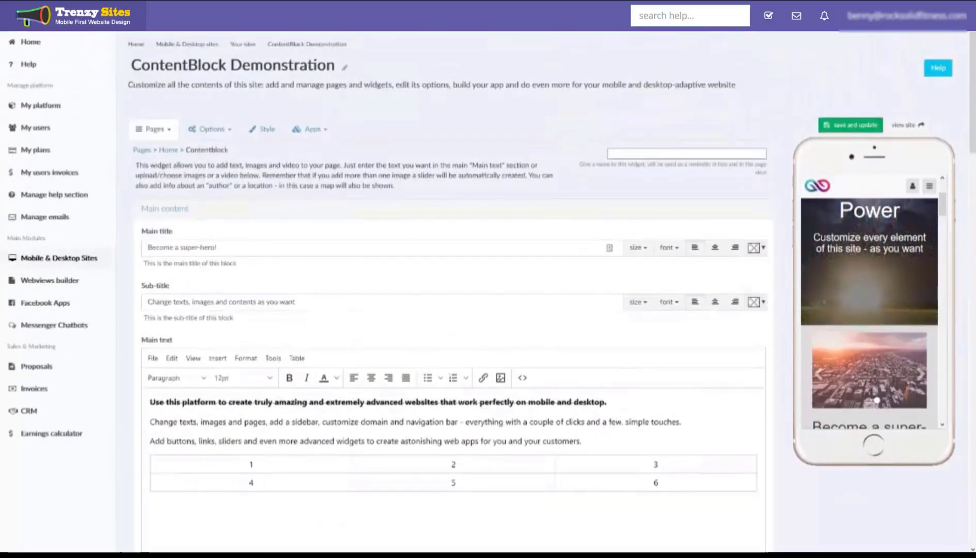
{"action": "scroll", "coordinate": [373, 220], "scroll_direction": "down", "scroll_amount": 1}
{"action": "scroll", "coordinate": [374, 220], "scroll_direction": "down", "scroll_amount": 8}
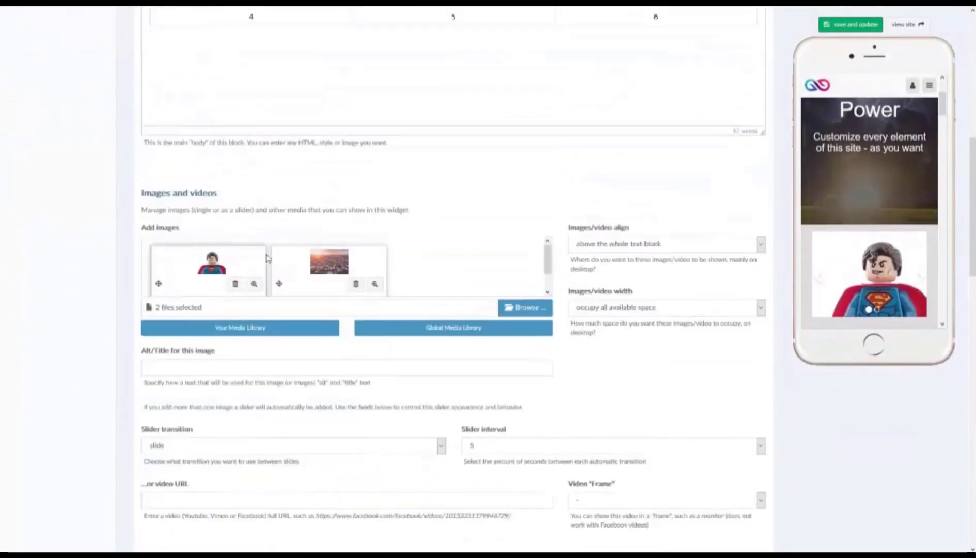
{"action": "scroll", "coordinate": [264, 265], "scroll_direction": "down", "scroll_amount": 1}
{"action": "scroll", "coordinate": [263, 265], "scroll_direction": "down", "scroll_amount": 2}
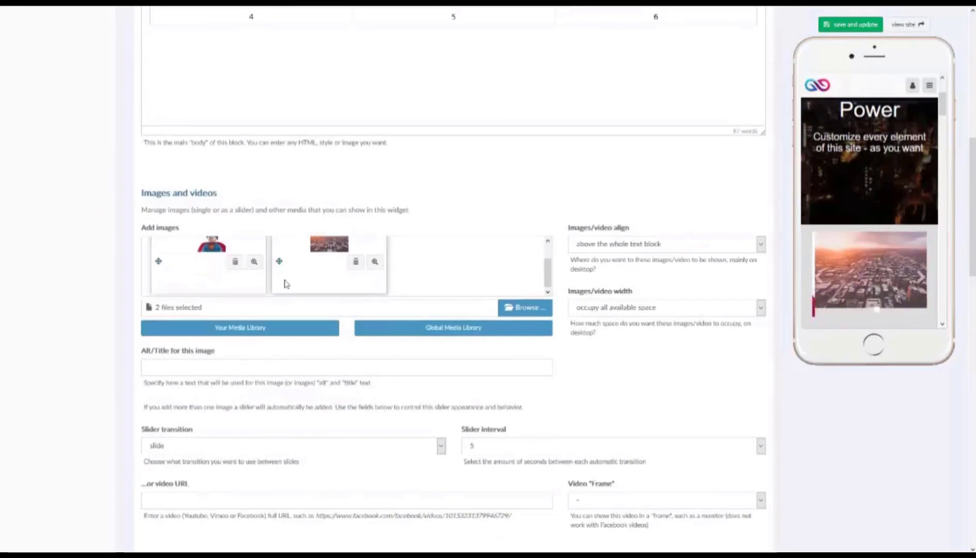
{"action": "scroll", "coordinate": [285, 284], "scroll_direction": "down", "scroll_amount": 2}
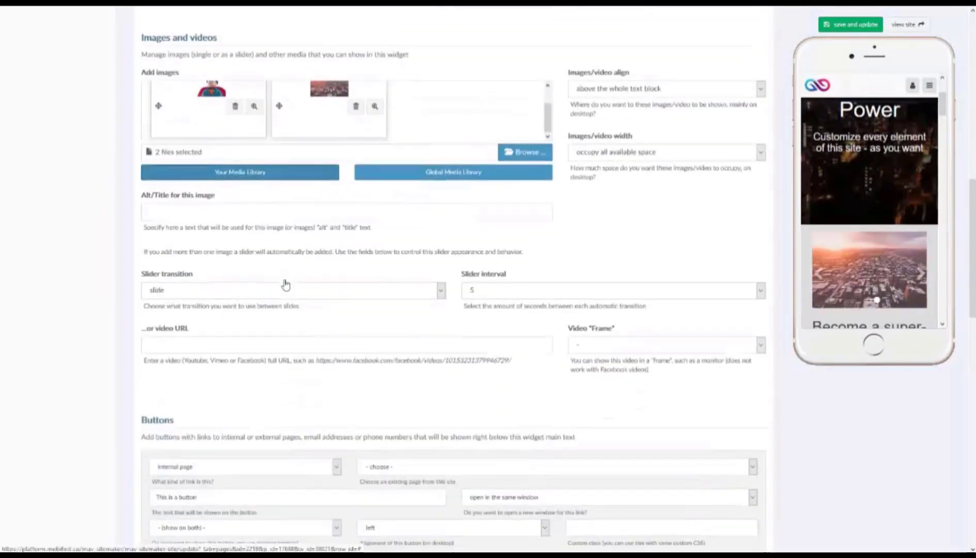
{"action": "scroll", "coordinate": [286, 284], "scroll_direction": "down", "scroll_amount": 5}
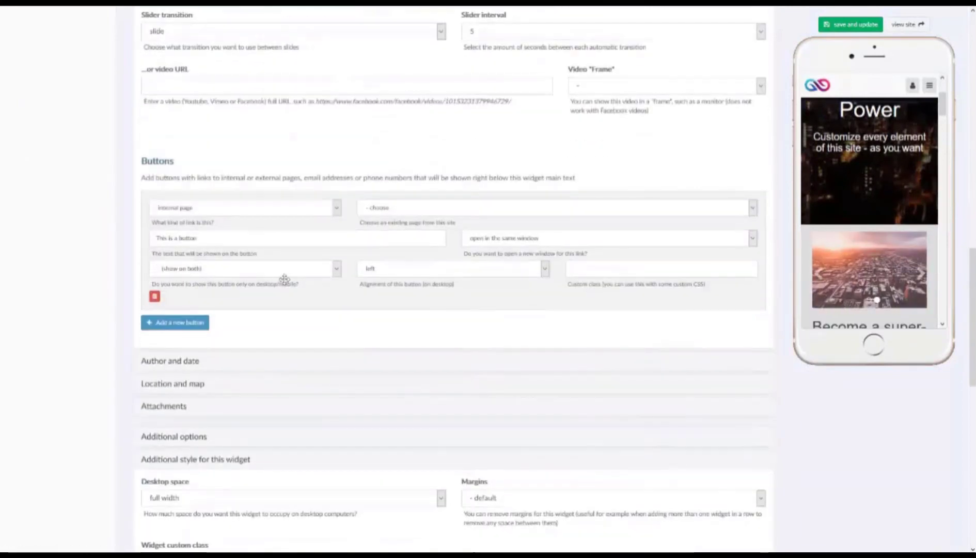